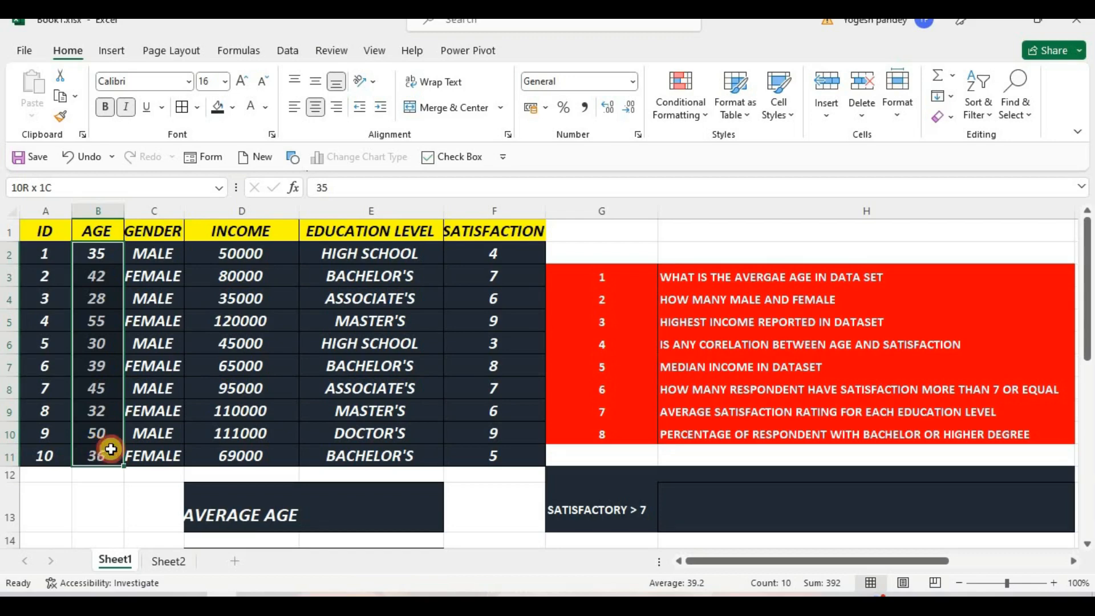
# Examine the gender-count and highest-income questions against the GENDER, INCOME and EDUCATION LEVEL columns
pyautogui.click(673, 297)
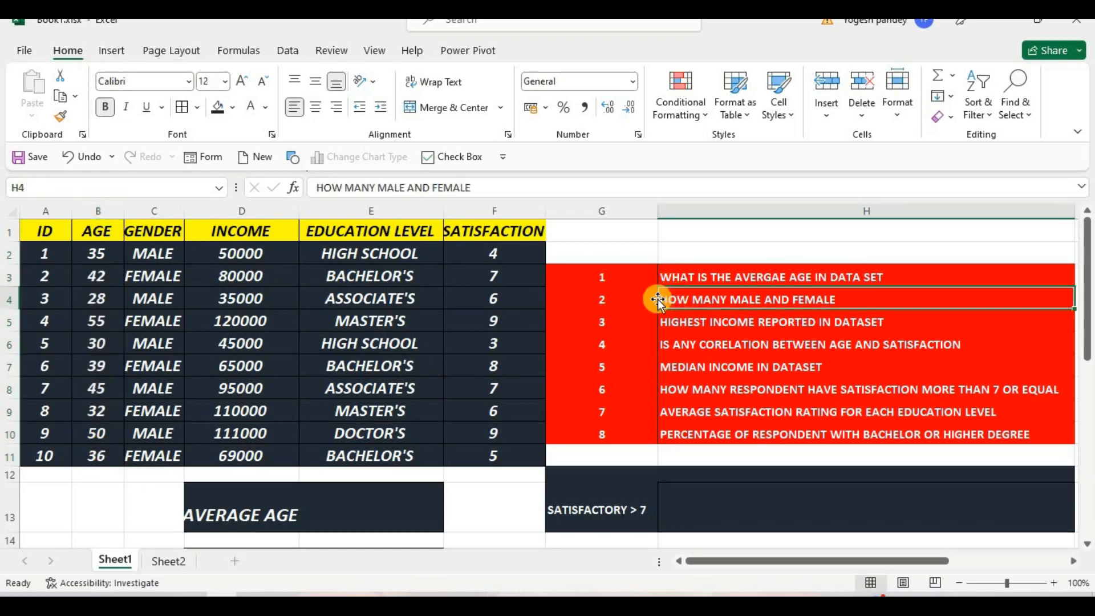
pyautogui.moveTo(151, 255); pyautogui.dragTo(148, 447)
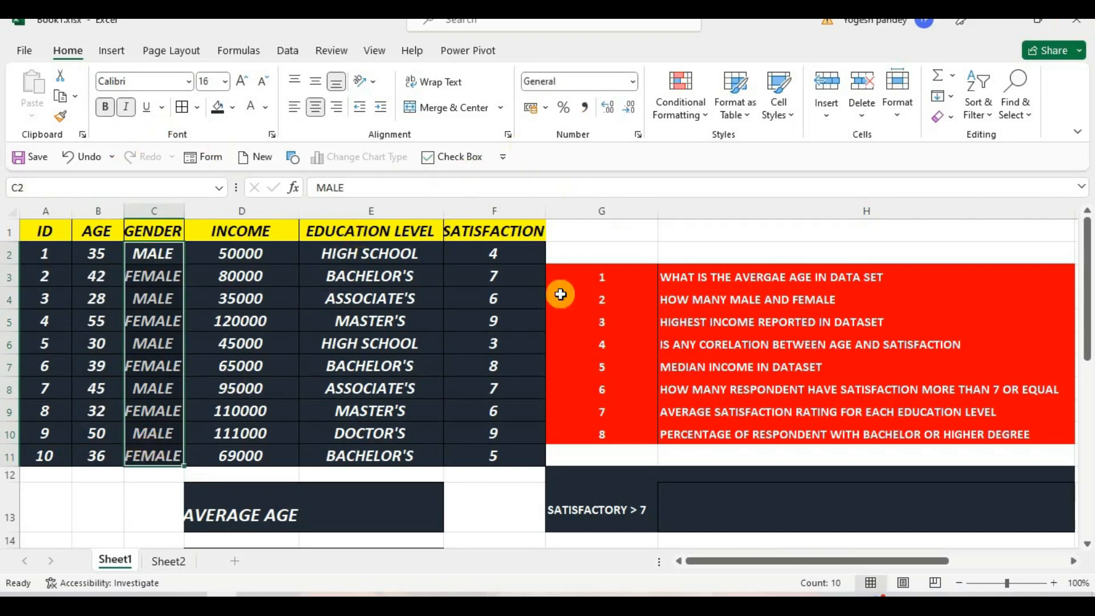
pyautogui.click(274, 255)
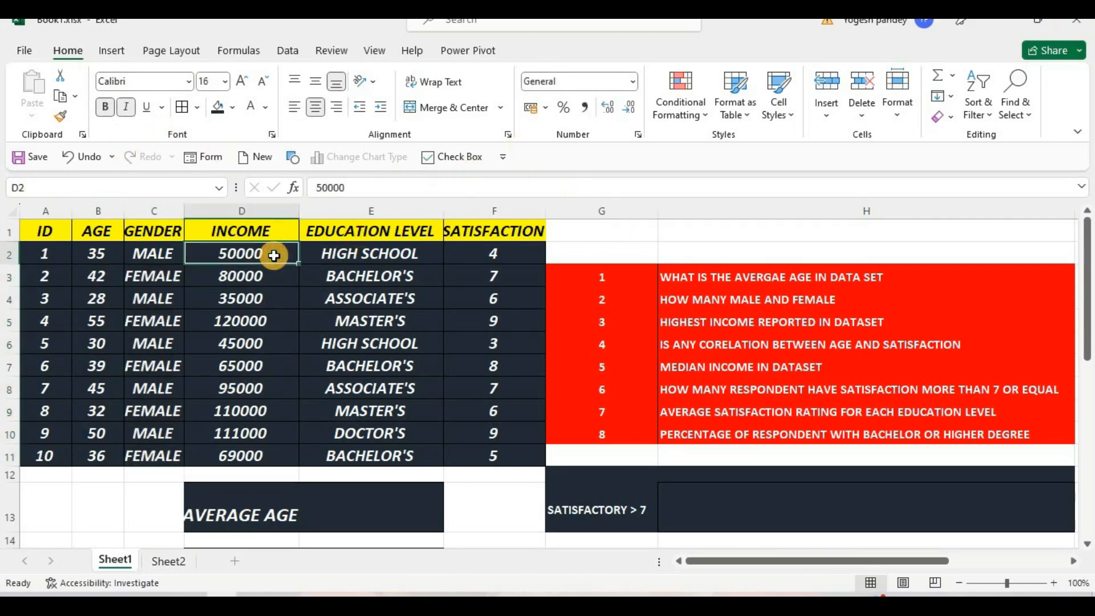
pyautogui.moveTo(265, 250); pyautogui.dragTo(258, 458)
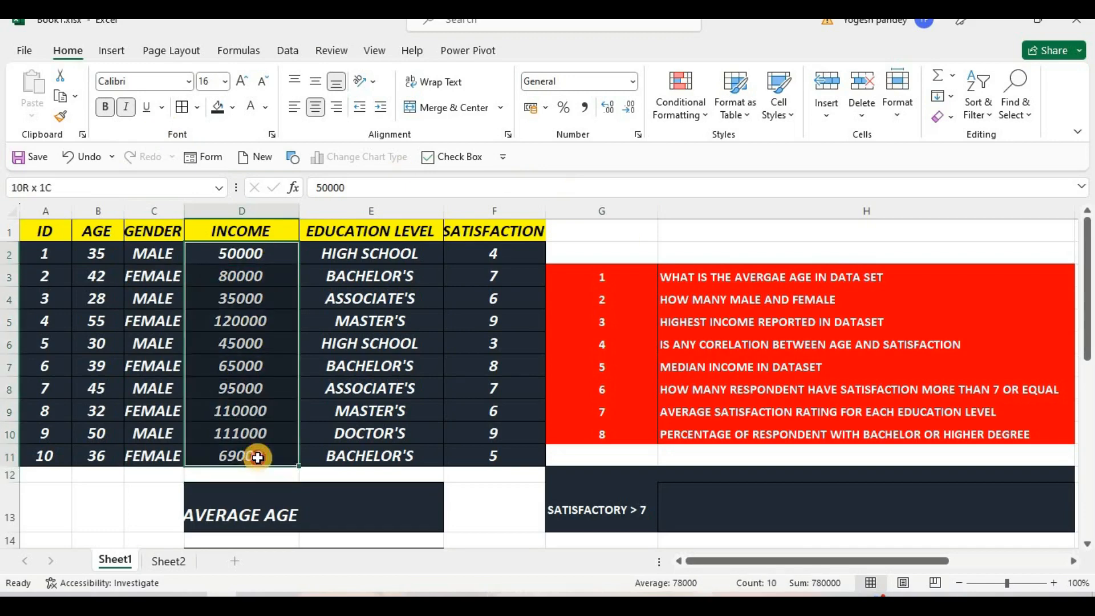
pyautogui.click(361, 341)
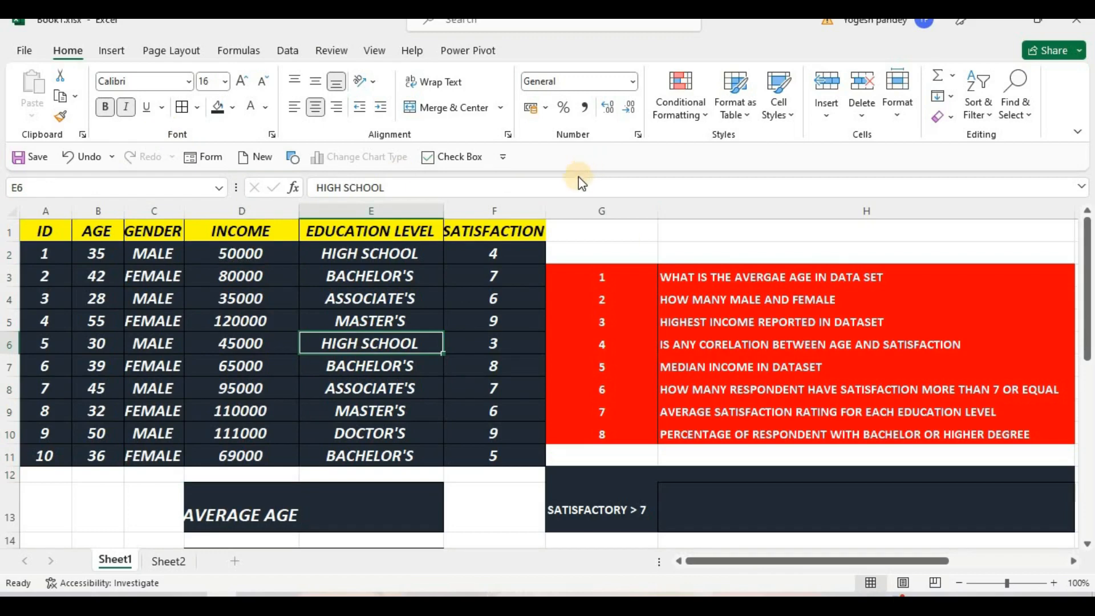
# Compare individual AGE and SATISFACTION entries for the question on correlation between age and satisfaction
pyautogui.click(704, 345)
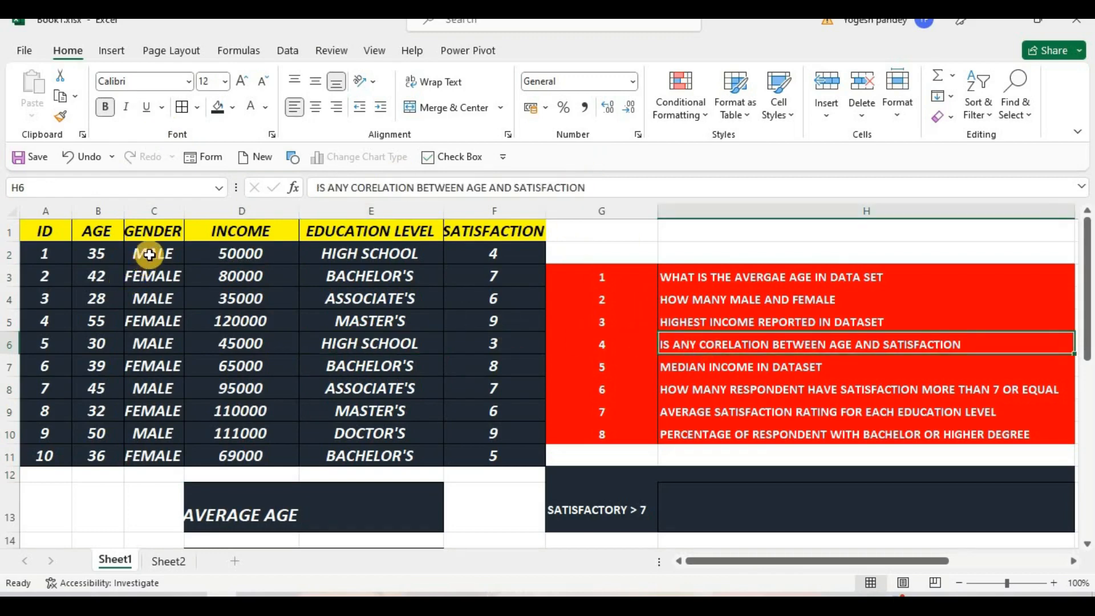
pyautogui.click(95, 277)
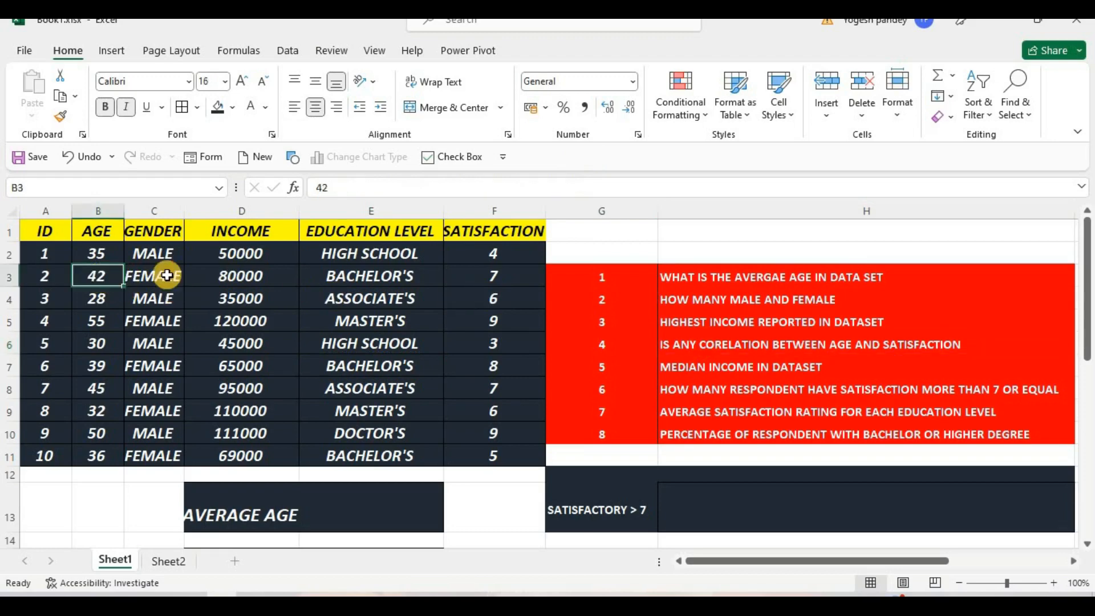
pyautogui.click(490, 300)
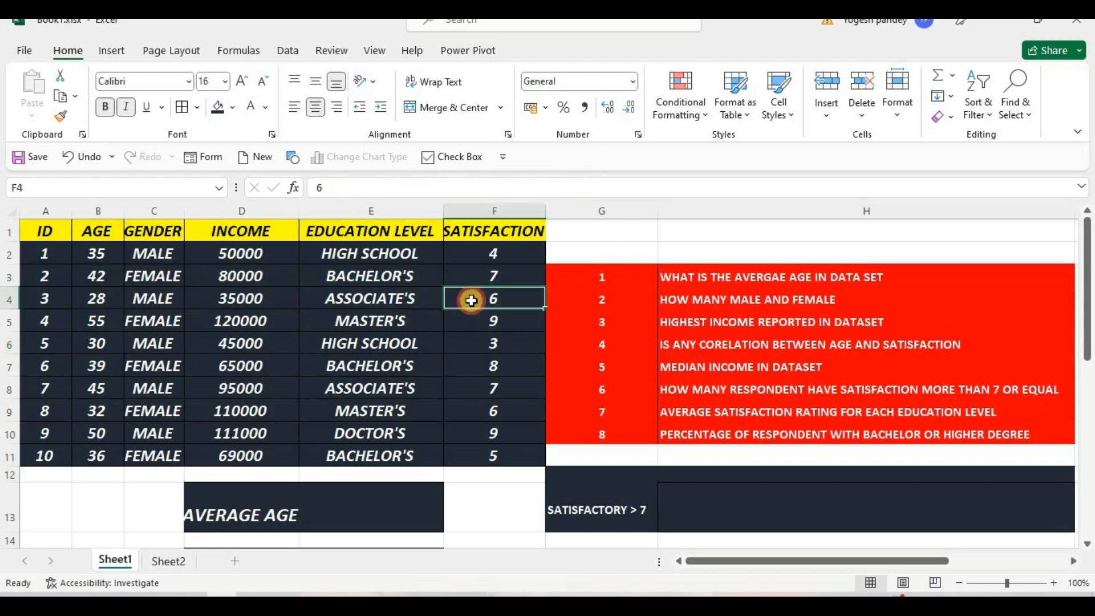
pyautogui.click(94, 315)
pyautogui.click(478, 324)
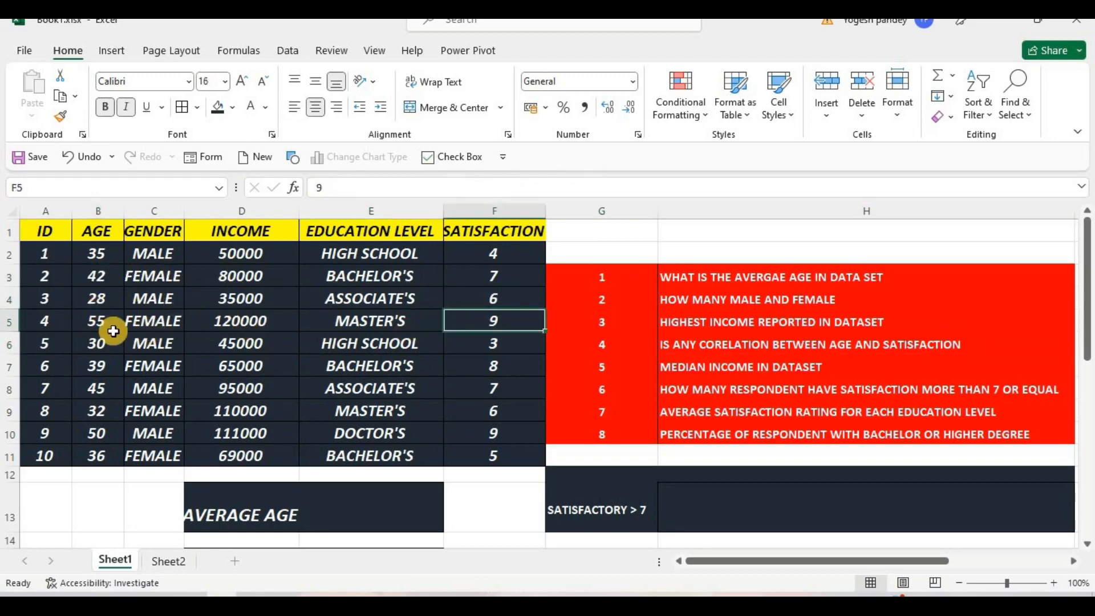
pyautogui.click(729, 341)
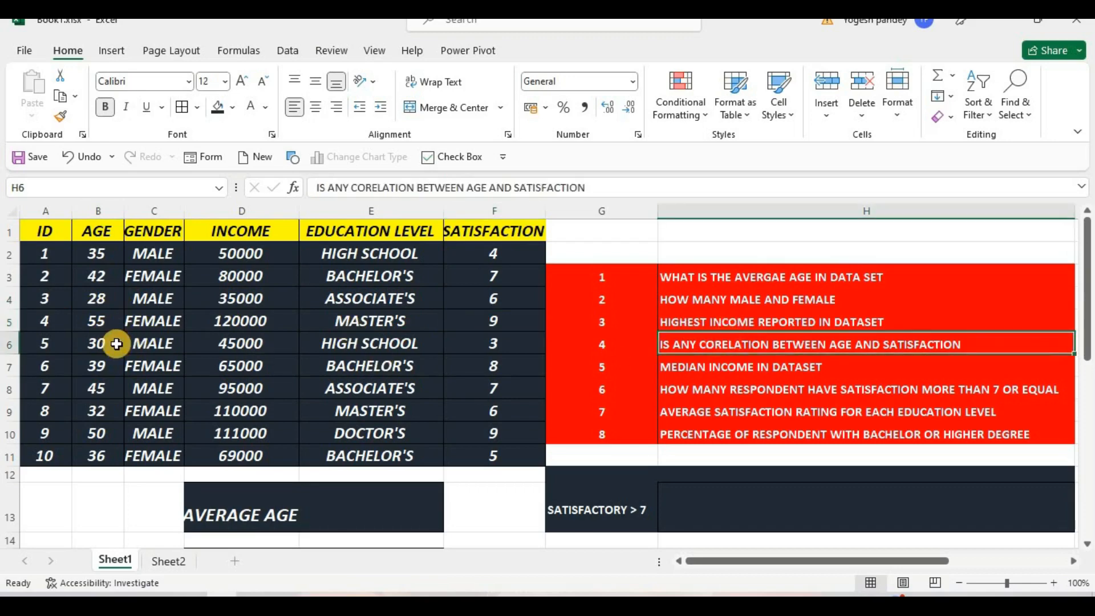
pyautogui.click(96, 343)
pyautogui.click(494, 349)
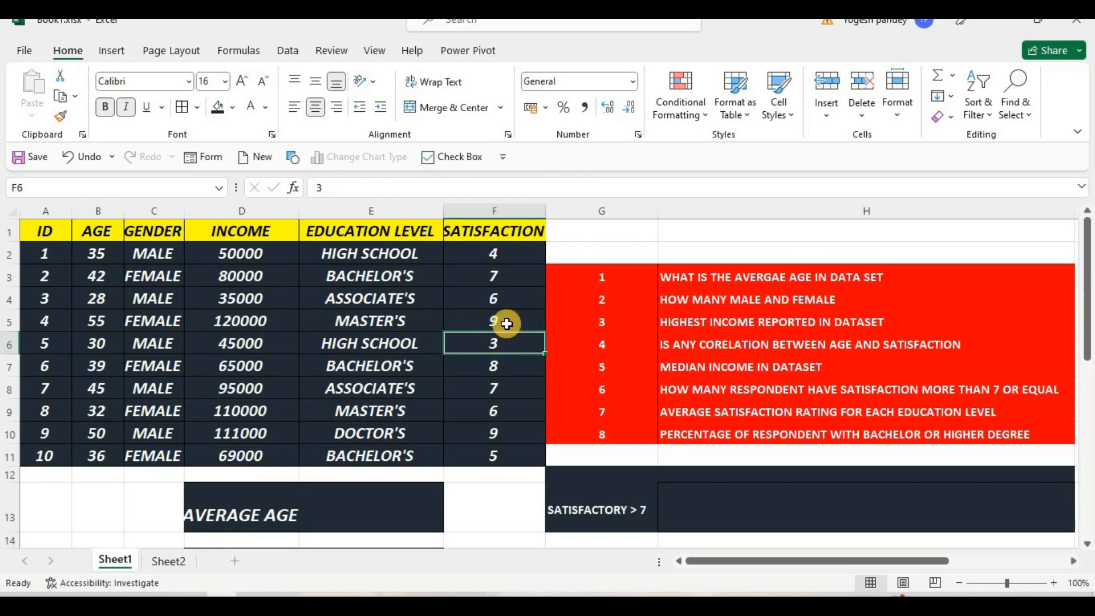
# Examine the median income, satisfaction and education questions against their data columns, and review the answer cells below the table
pyautogui.click(735, 363)
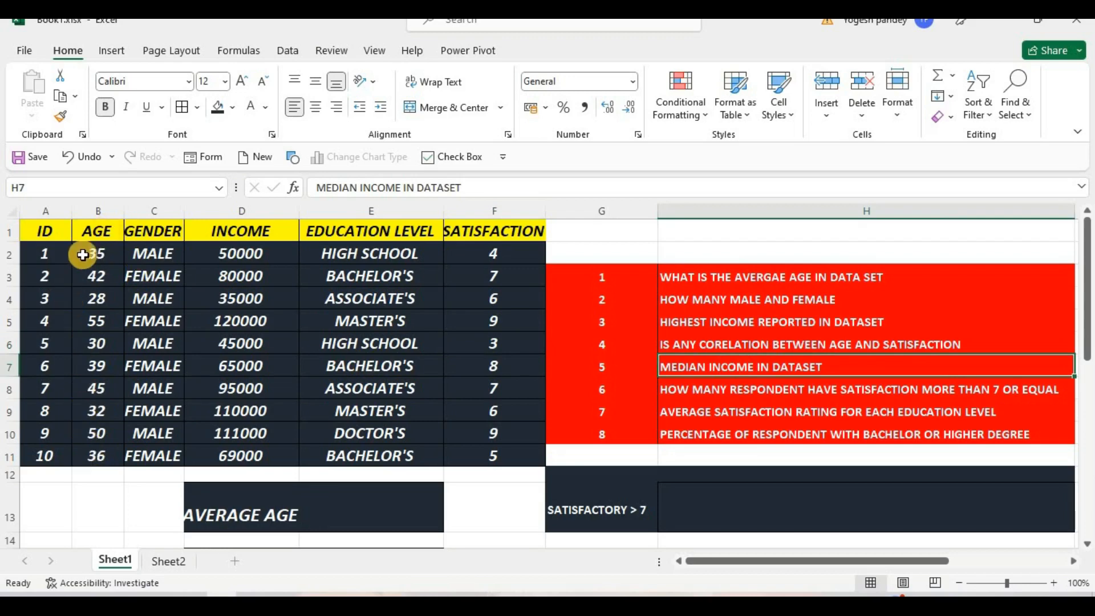
pyautogui.click(49, 345)
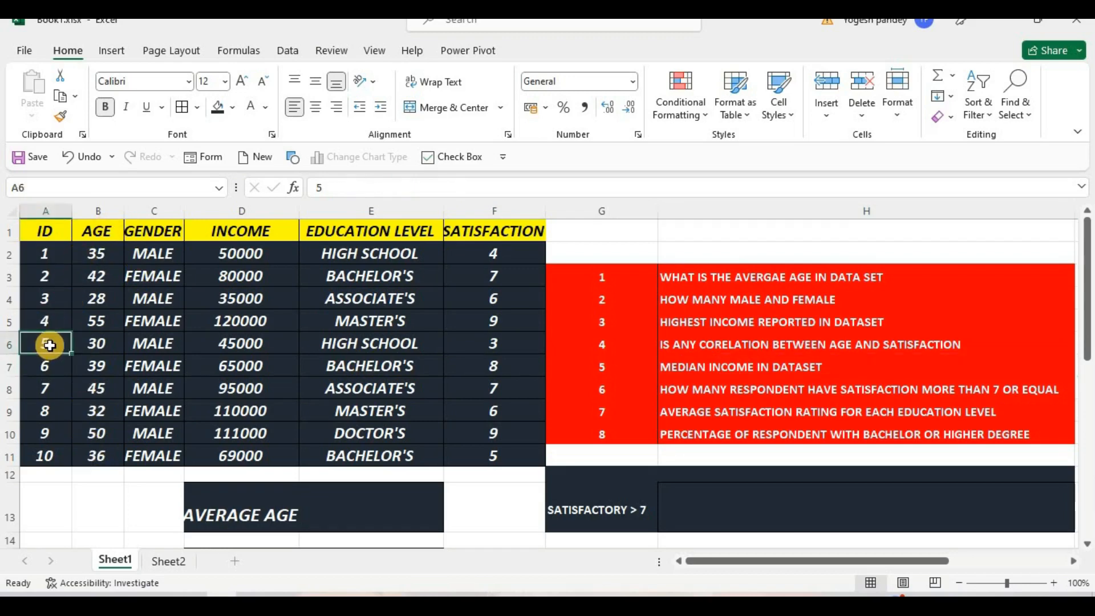
pyautogui.click(44, 365)
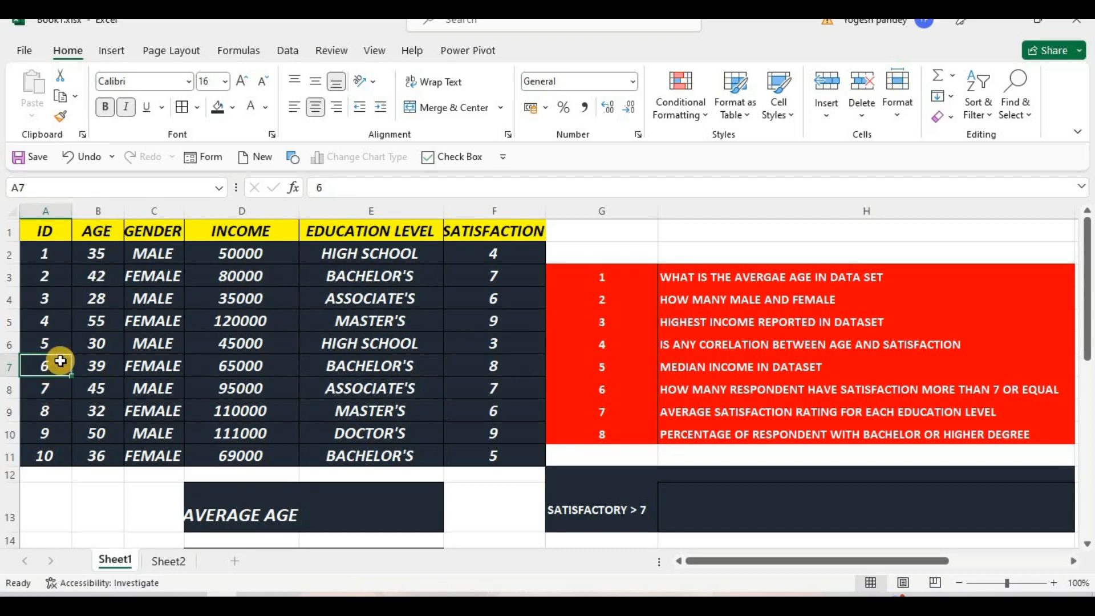
pyautogui.click(788, 387)
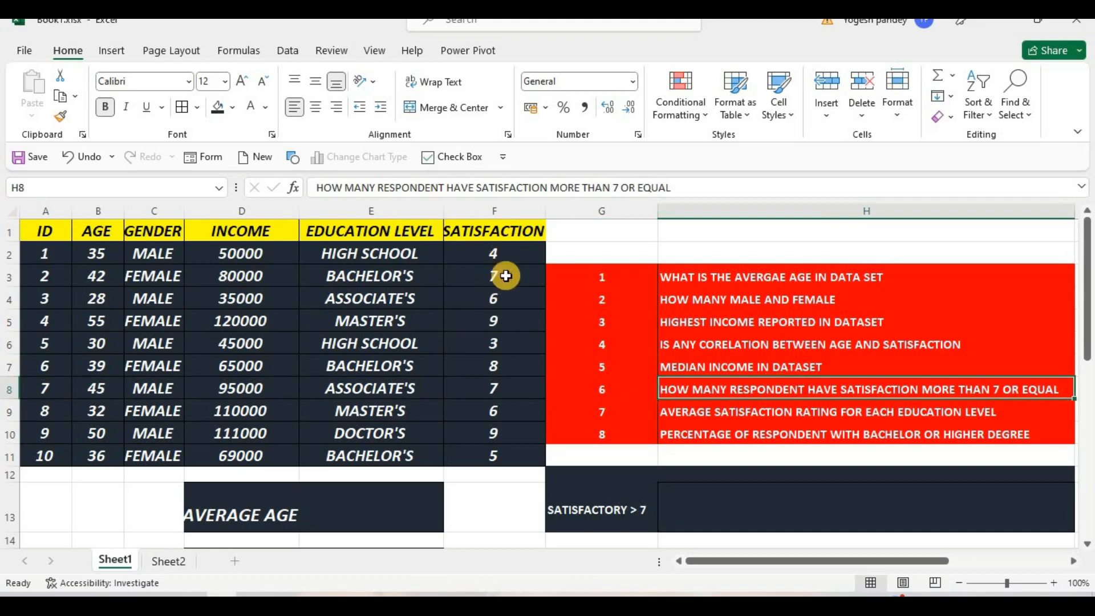
pyautogui.moveTo(503, 256); pyautogui.dragTo(510, 456)
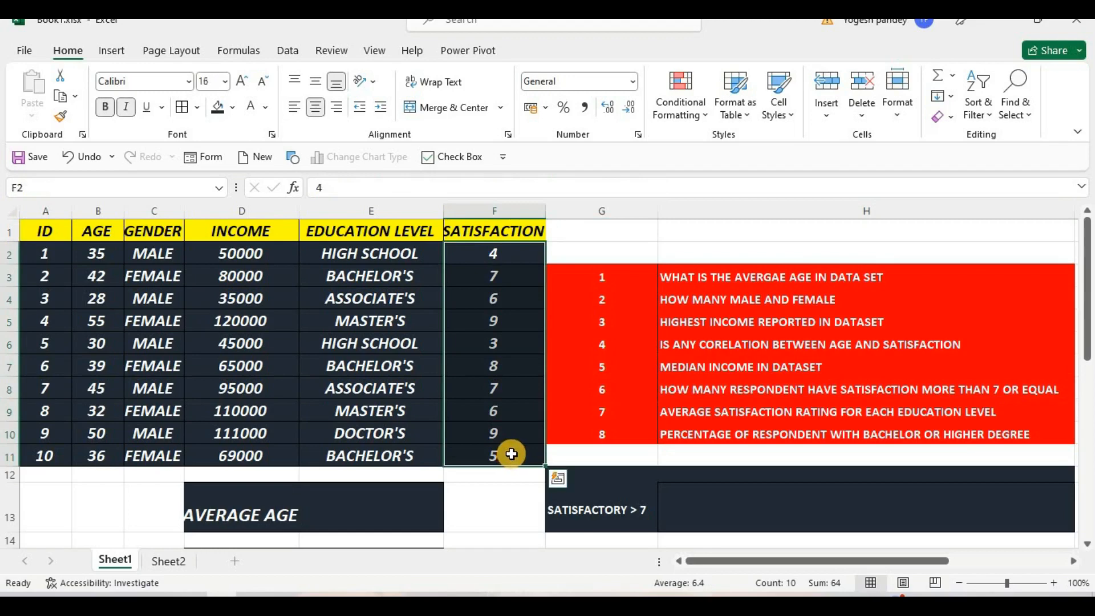
pyautogui.click(511, 455)
pyautogui.click(511, 432)
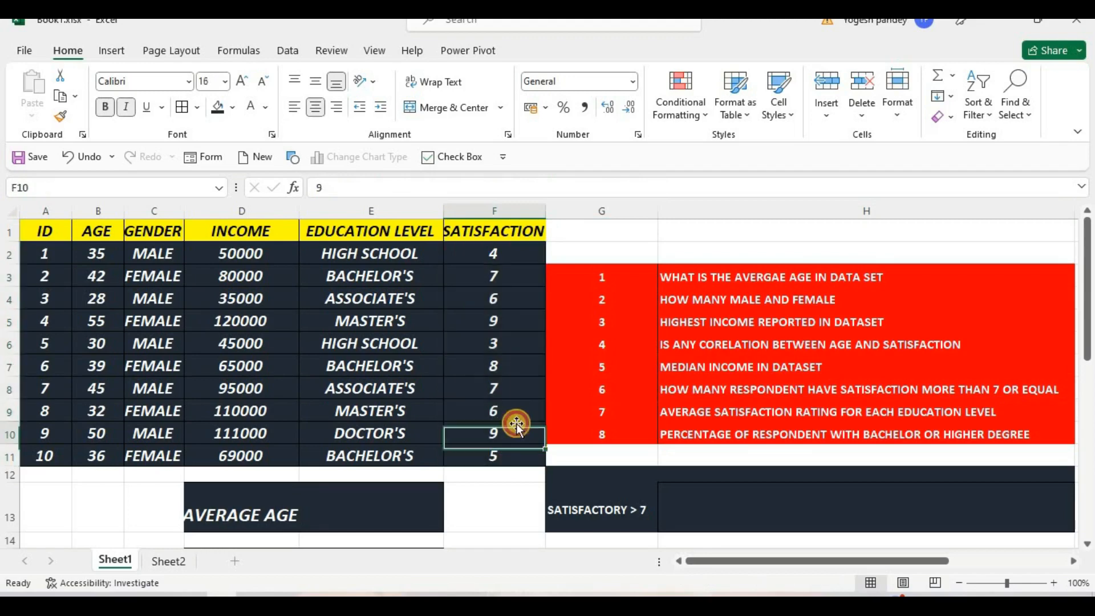
pyautogui.click(820, 437)
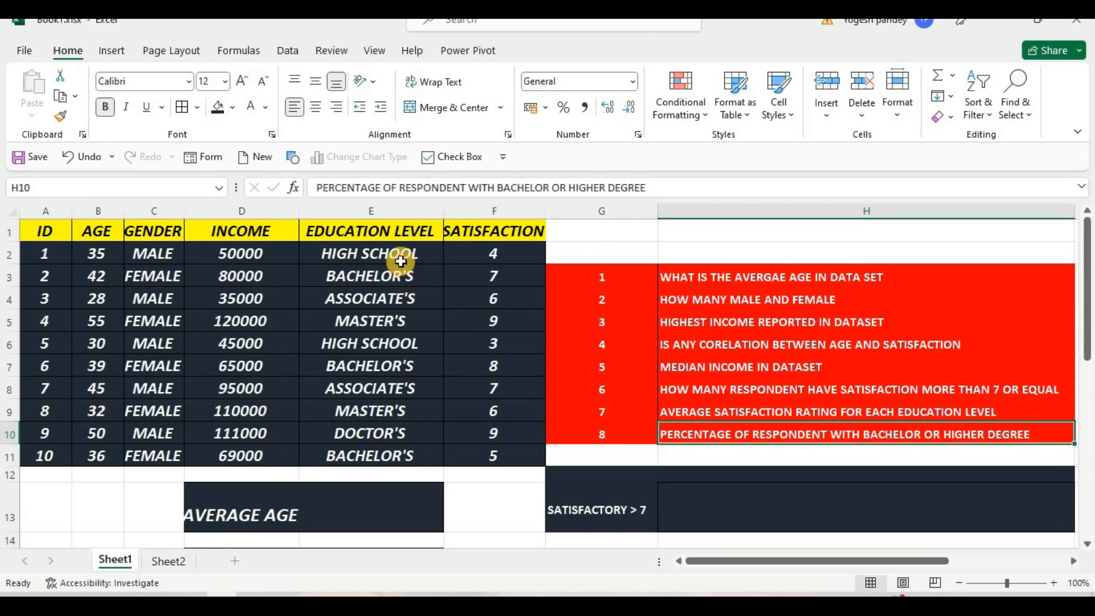
pyautogui.moveTo(398, 256); pyautogui.dragTo(399, 441)
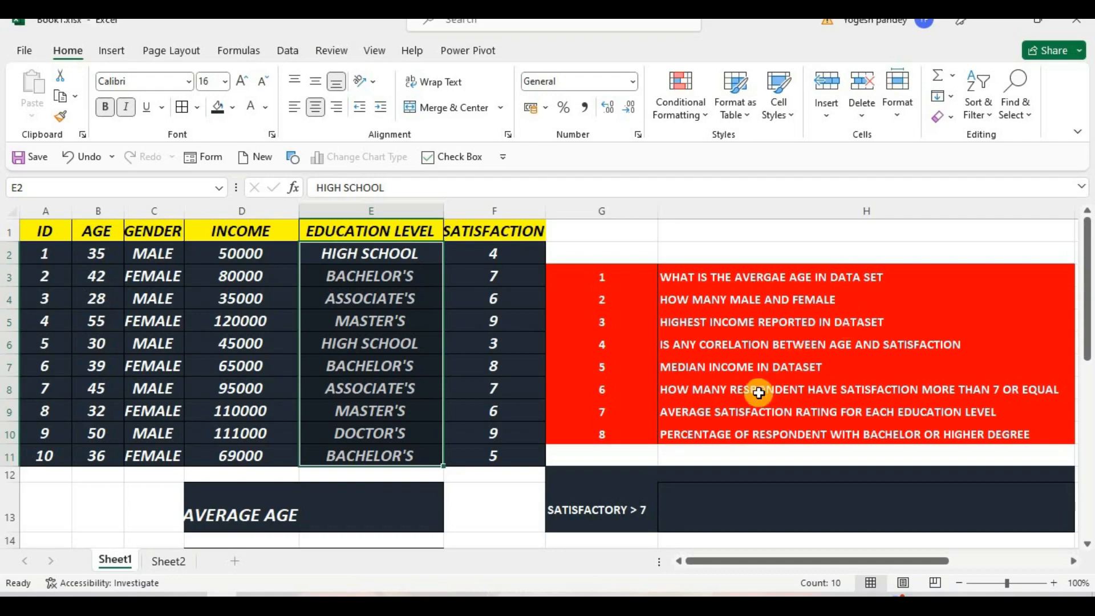
pyautogui.click(744, 411)
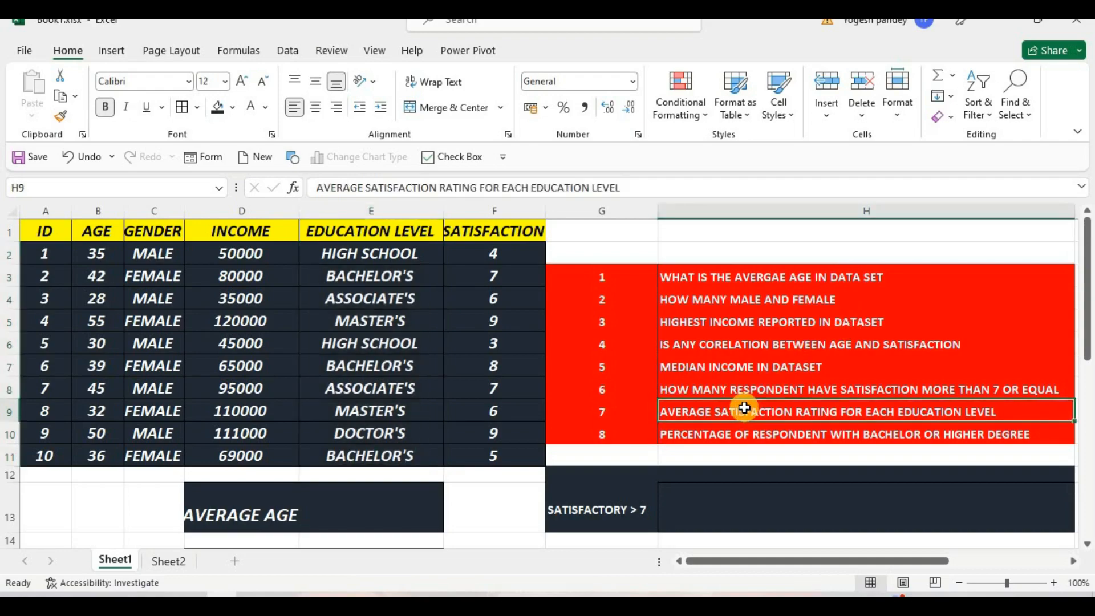
pyautogui.scroll(-3, 744, 408)
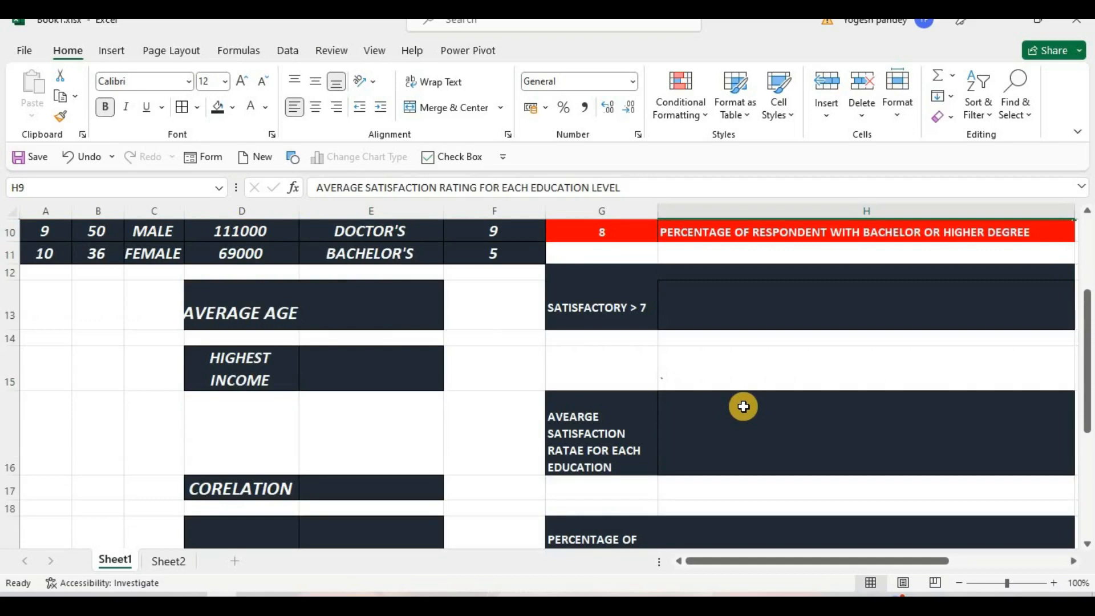
pyautogui.scroll(-1, 670, 427)
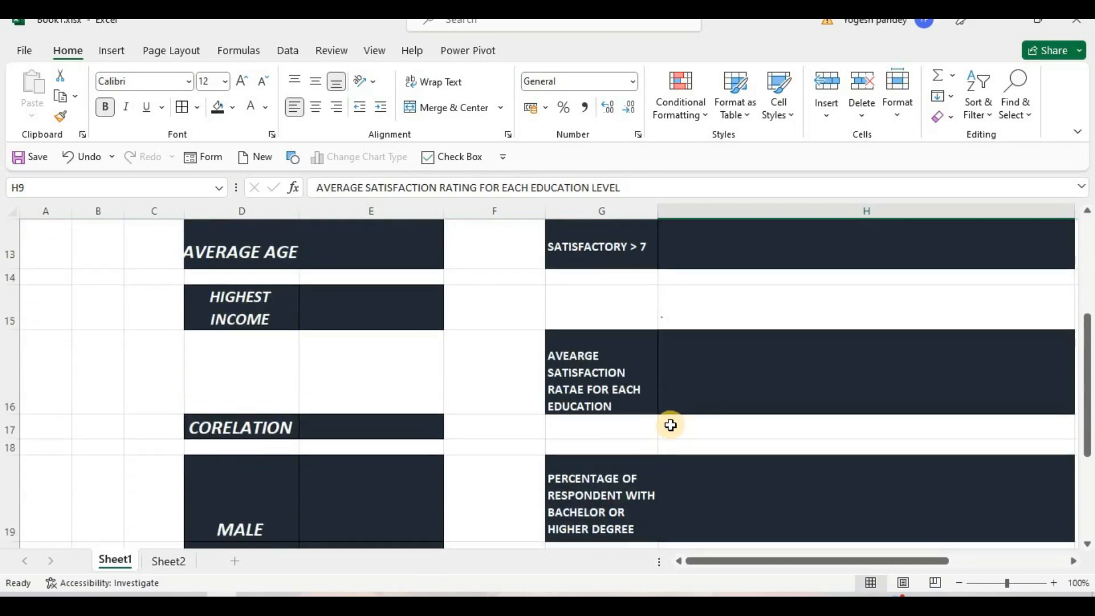
pyautogui.scroll(2, 457, 394)
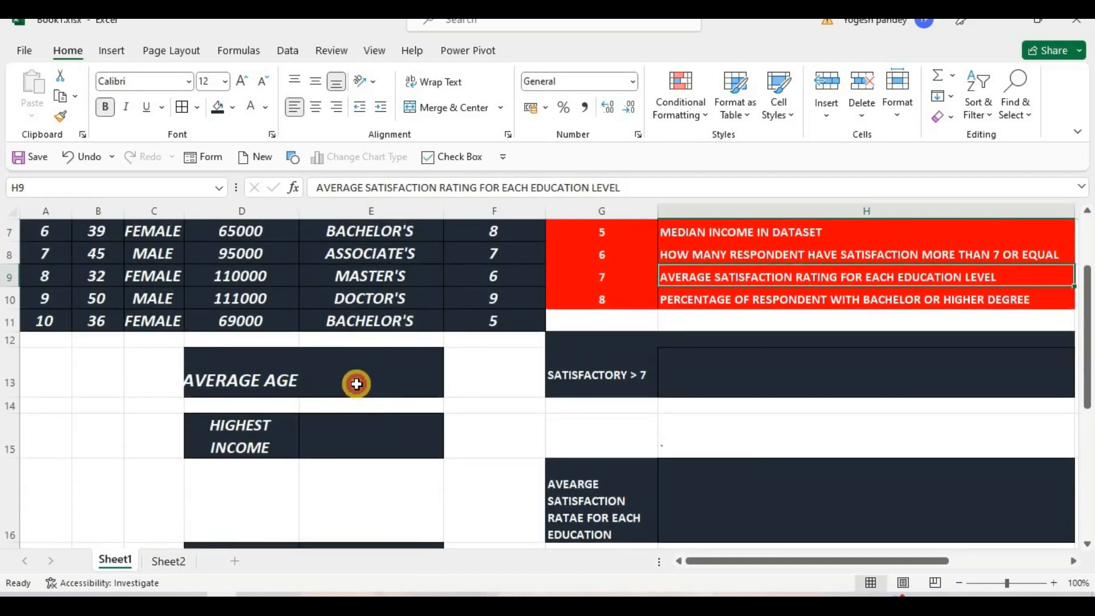
# Calculate the average age in cell E13 with an AVERAGE formula over B2:B11, and check the formula against the data
pyautogui.click(356, 384)
pyautogui.scroll(2, 377, 383)
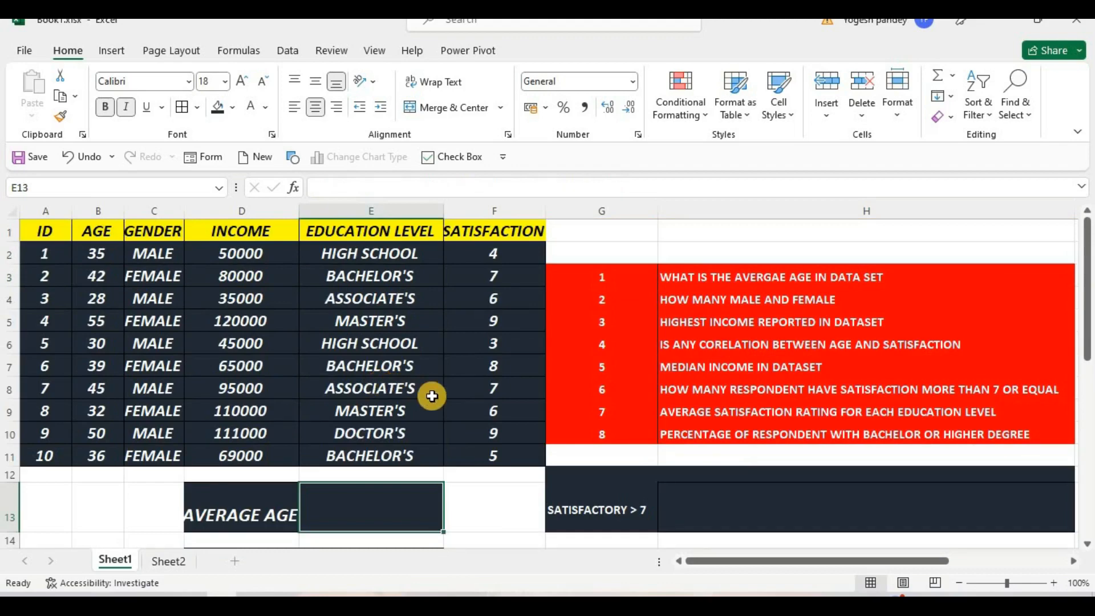
pyautogui.write('=')
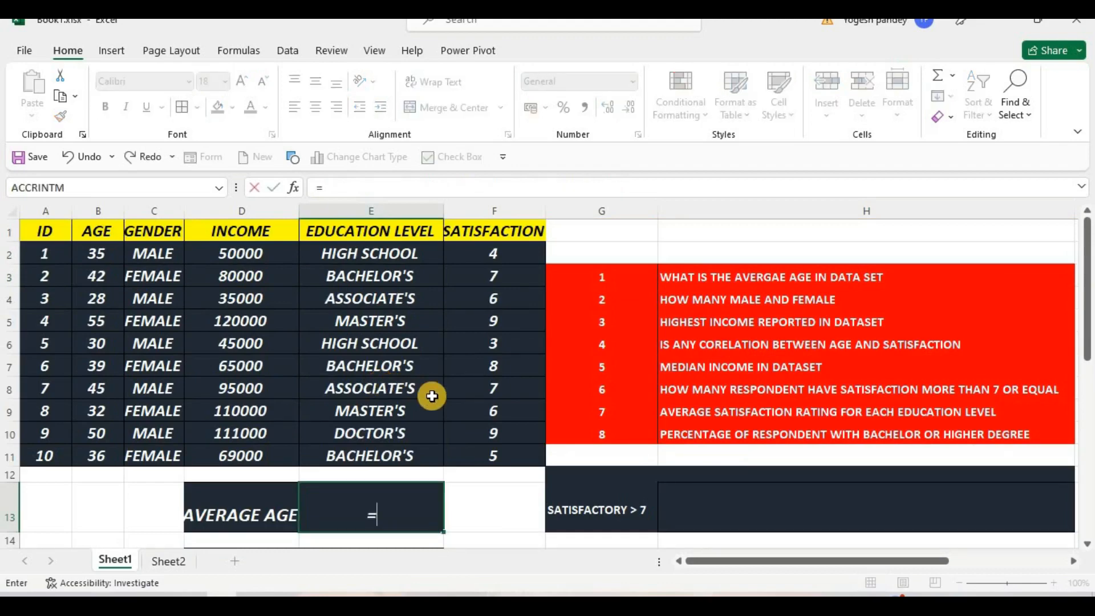
pyautogui.write('AVERAGE')
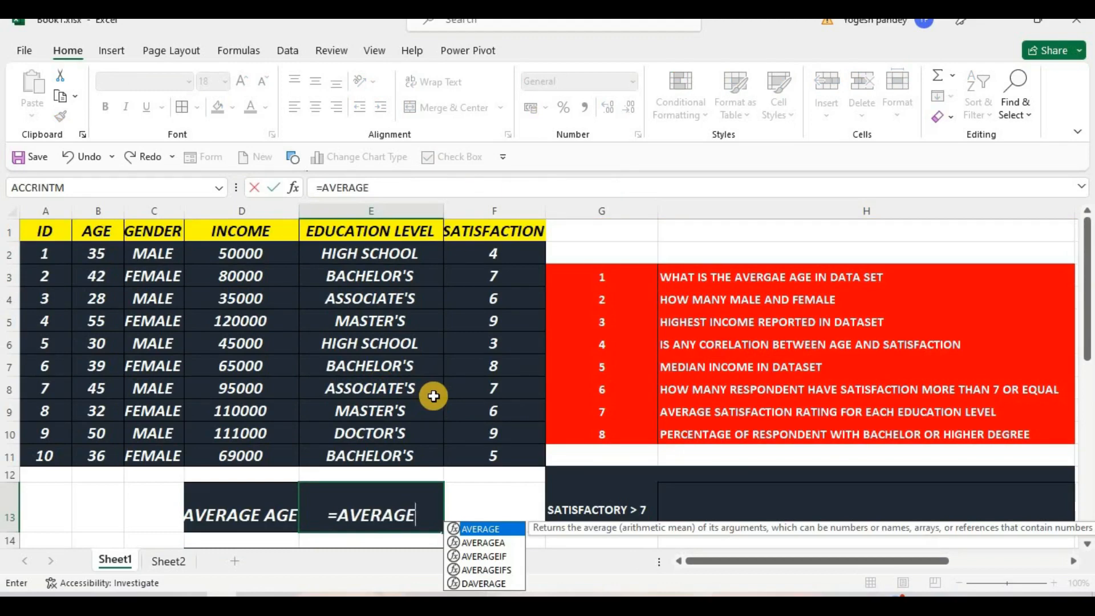
pyautogui.doubleClick(495, 529)
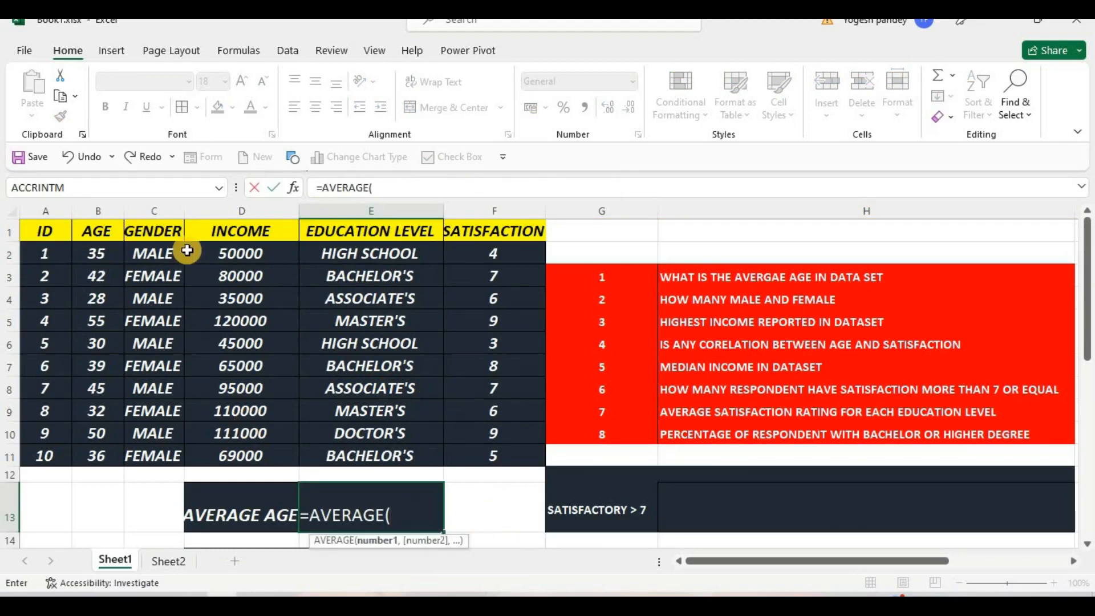
pyautogui.moveTo(100, 252); pyautogui.dragTo(101, 465)
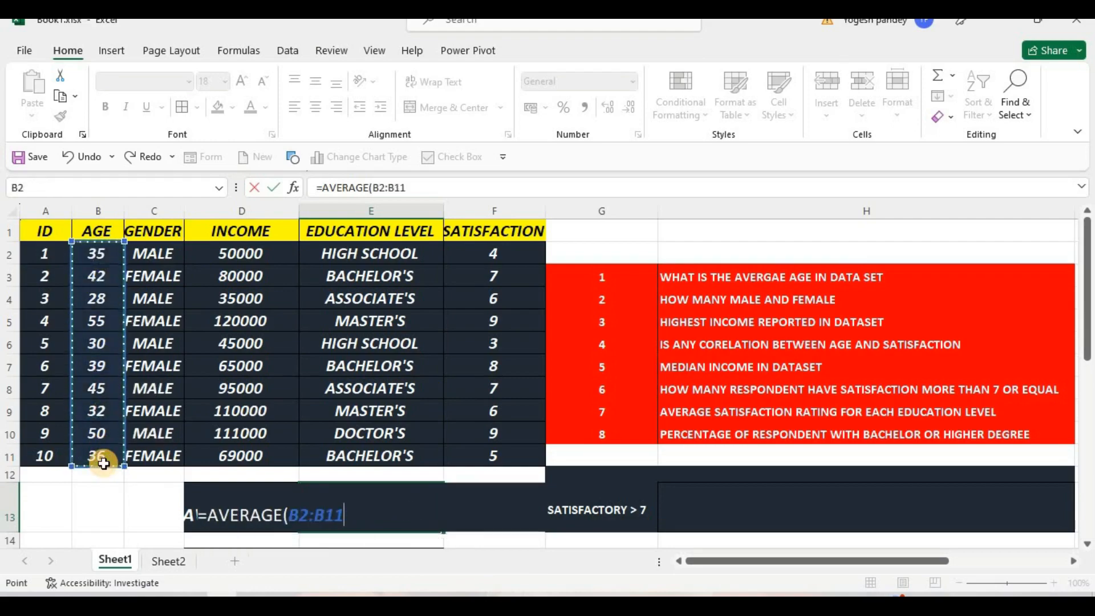
pyautogui.press('Return')
pyautogui.scroll(-2, 394, 414)
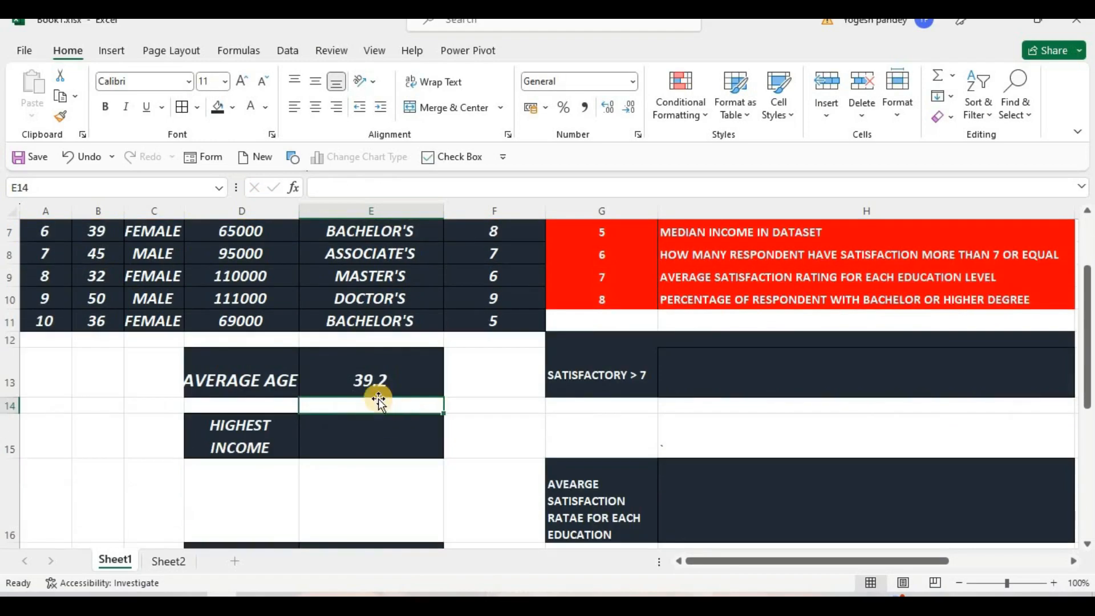
pyautogui.click(376, 369)
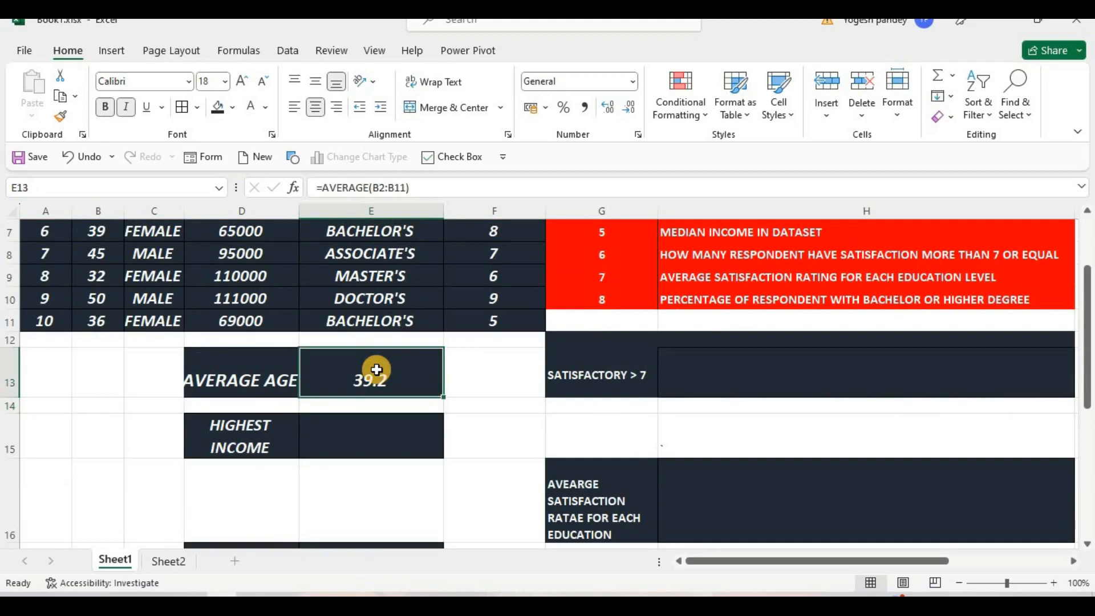
pyautogui.scroll(2, 276, 280)
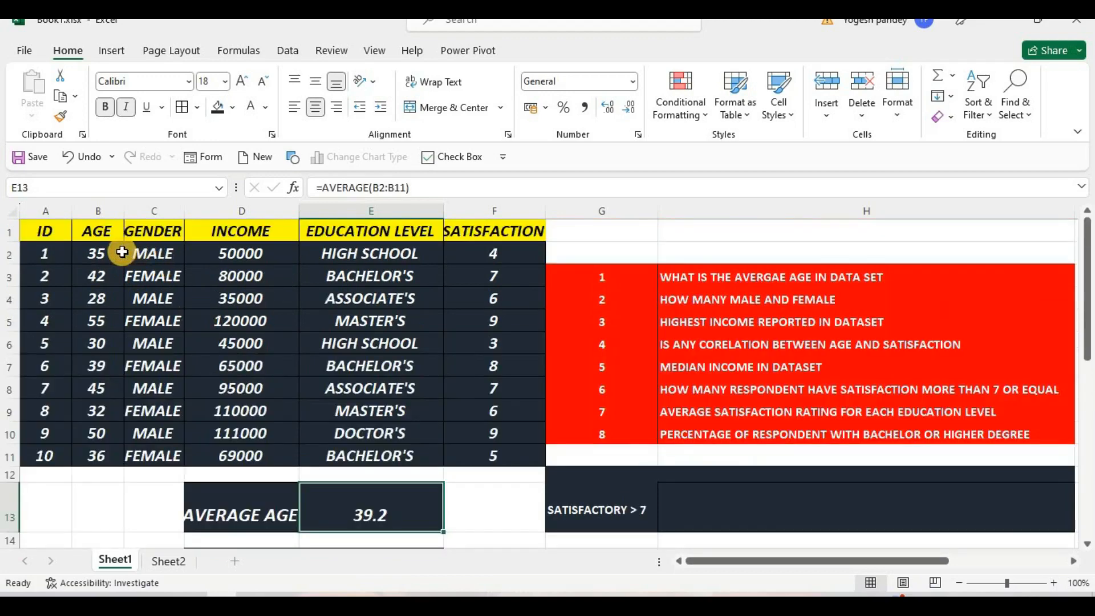
# Calculate the highest income in cell E15 with a MAX formula over D2:D11, and check the result
pyautogui.scroll(-2, 371, 388)
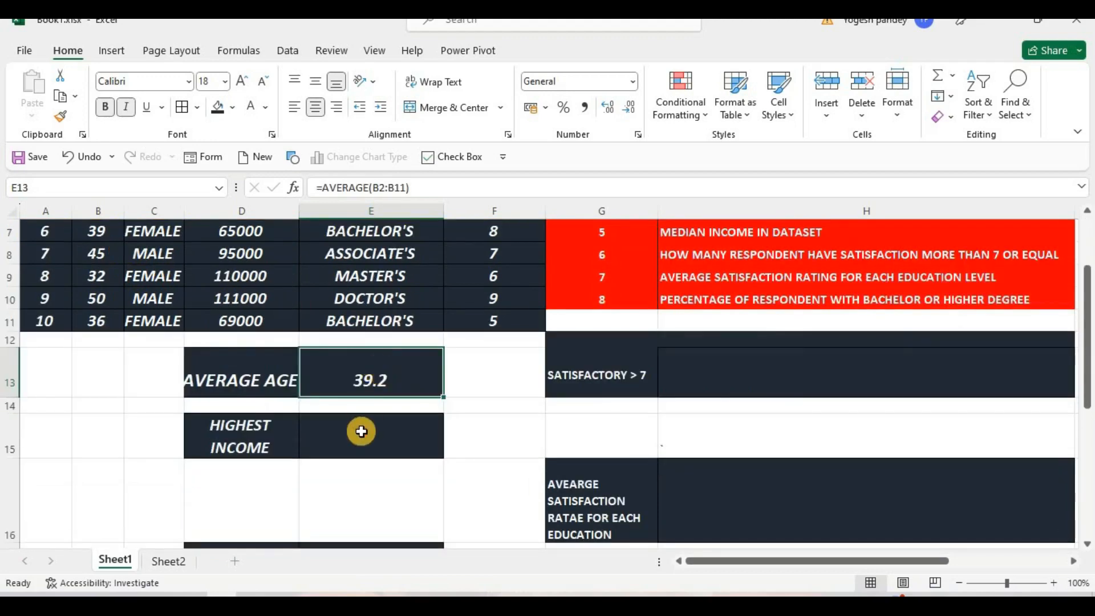
pyautogui.click(361, 432)
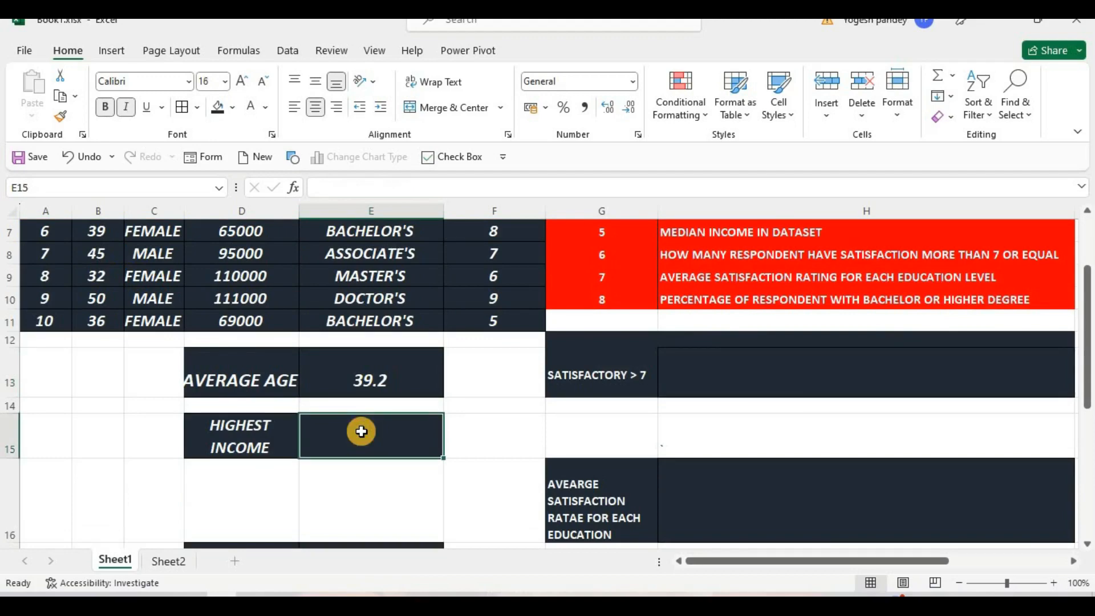
pyautogui.write('=M')
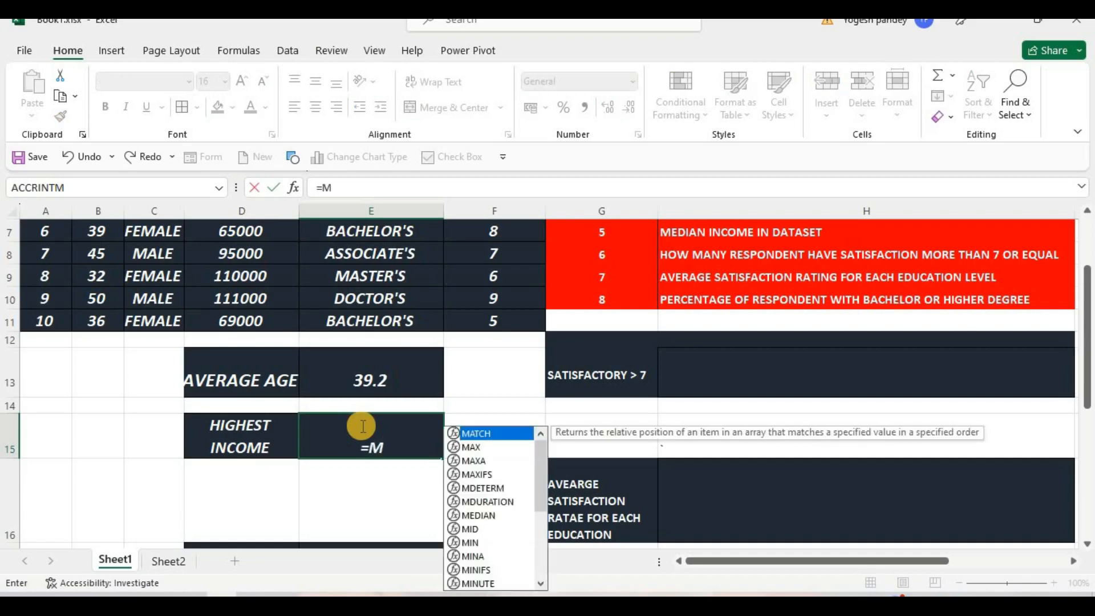
pyautogui.write('AX)')
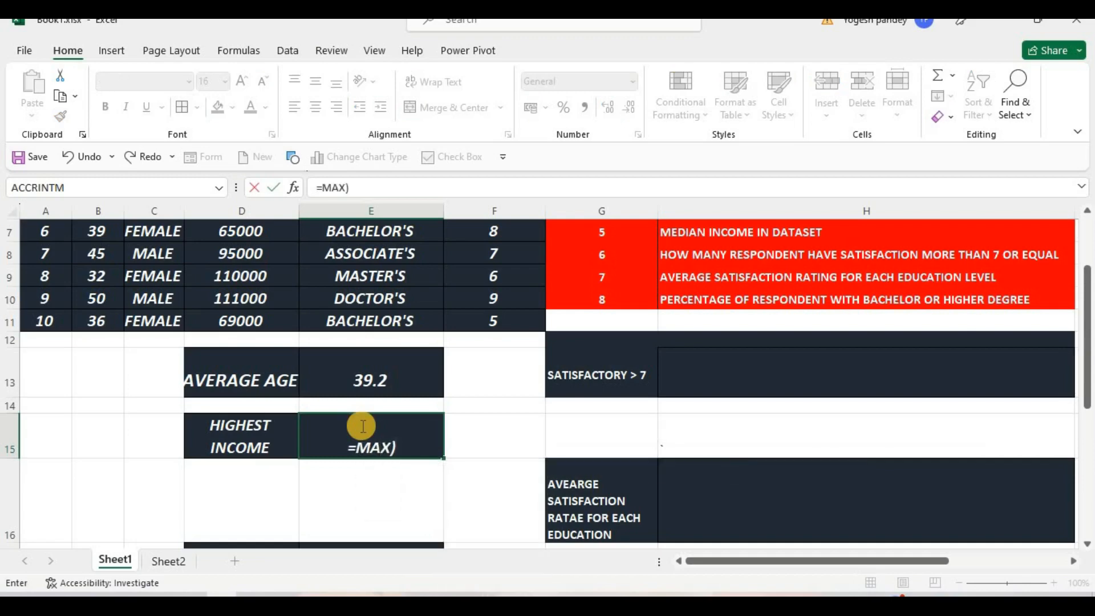
pyautogui.press('BackSpace')
pyautogui.write('(')
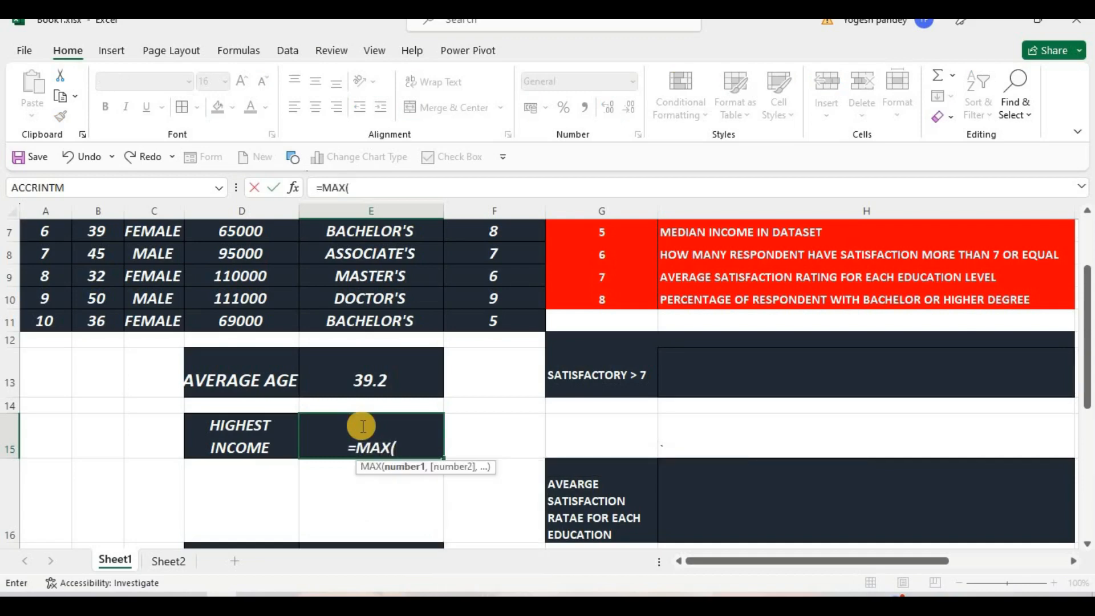
pyautogui.scroll(2, 337, 376)
pyautogui.moveTo(278, 257); pyautogui.dragTo(275, 461)
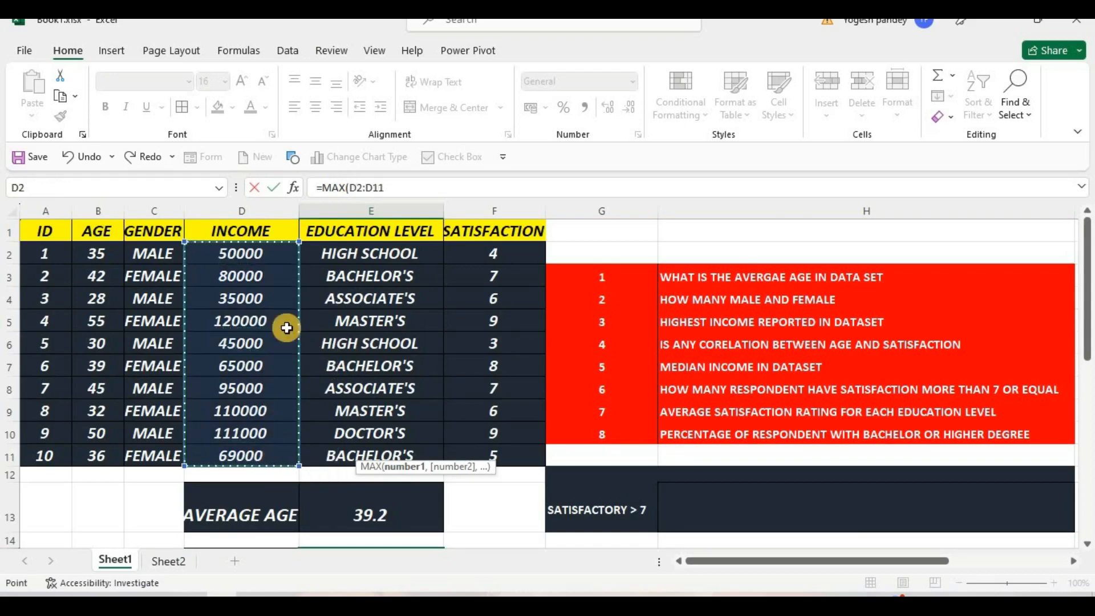
pyautogui.click(277, 189)
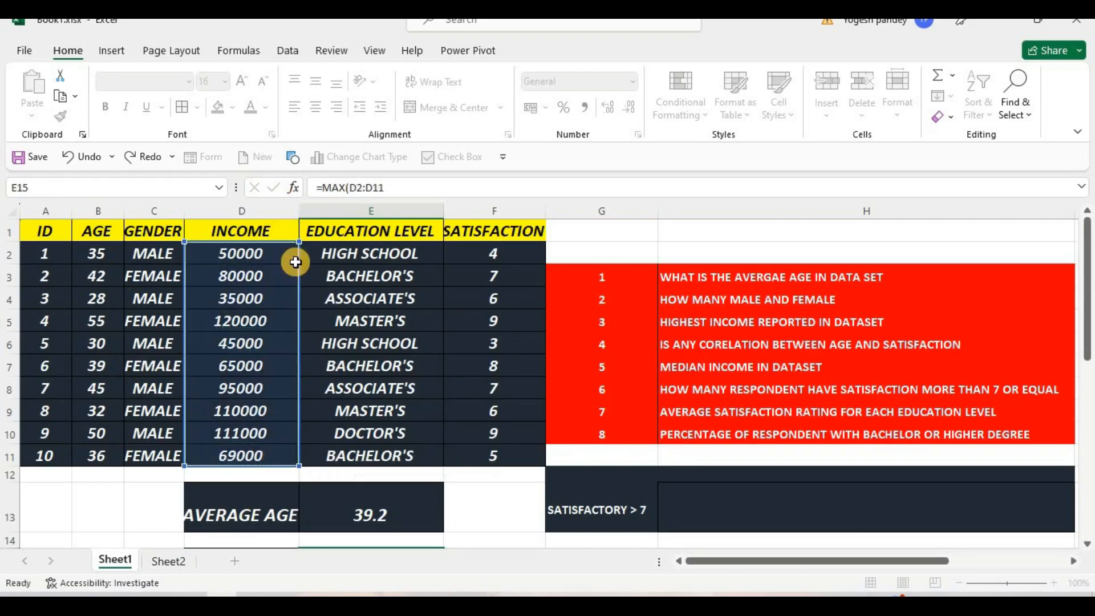
pyautogui.scroll(-2, 276, 332)
pyautogui.click(346, 461)
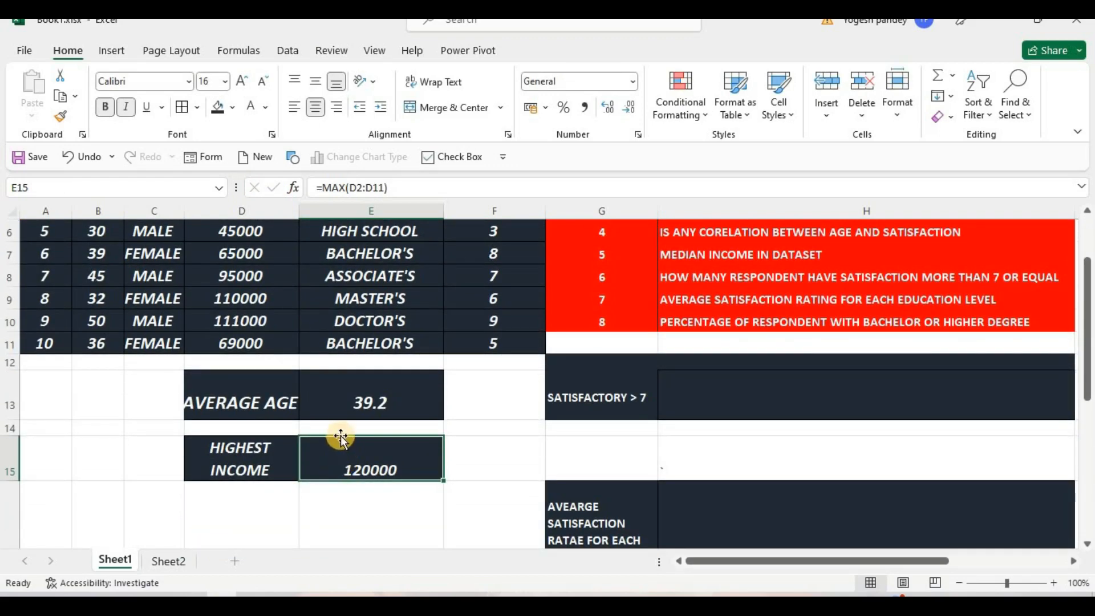
pyautogui.scroll(-2, 342, 457)
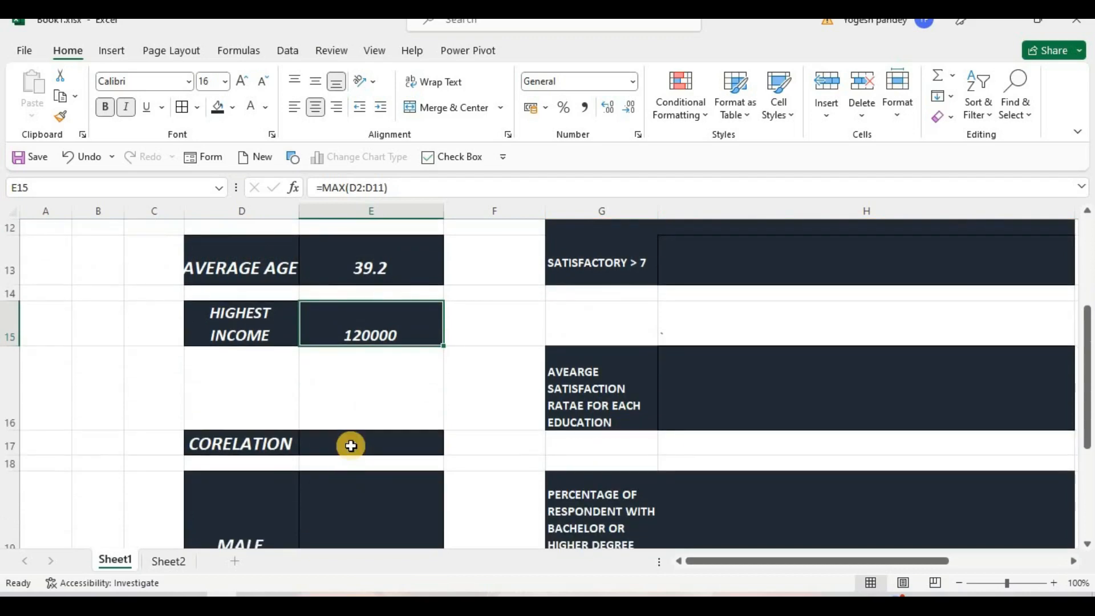
pyautogui.click(352, 444)
pyautogui.scroll(3, 470, 416)
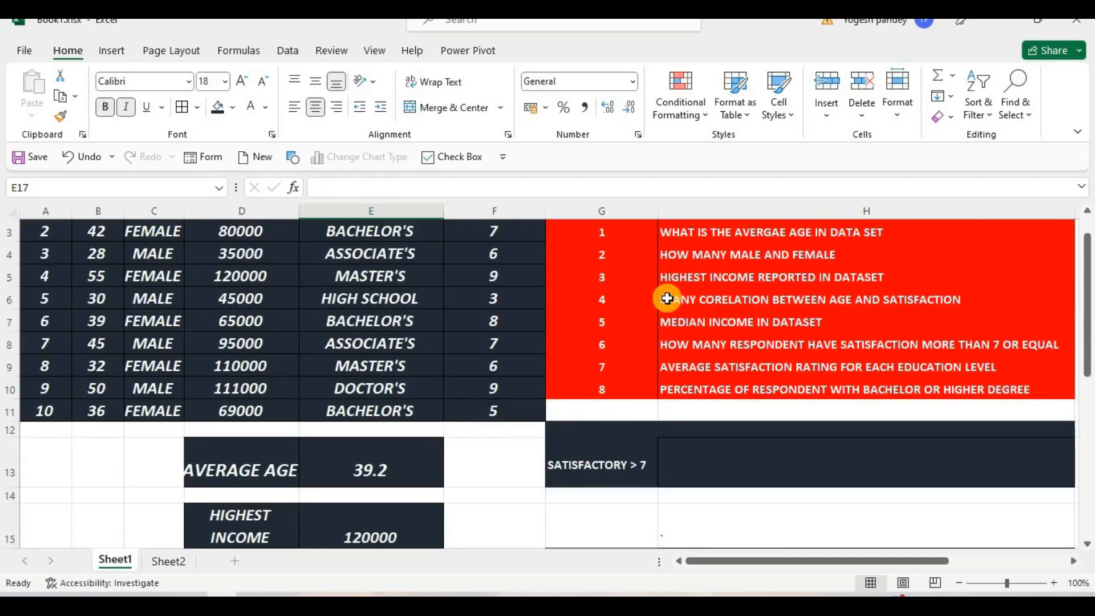
pyautogui.scroll(-3, 436, 407)
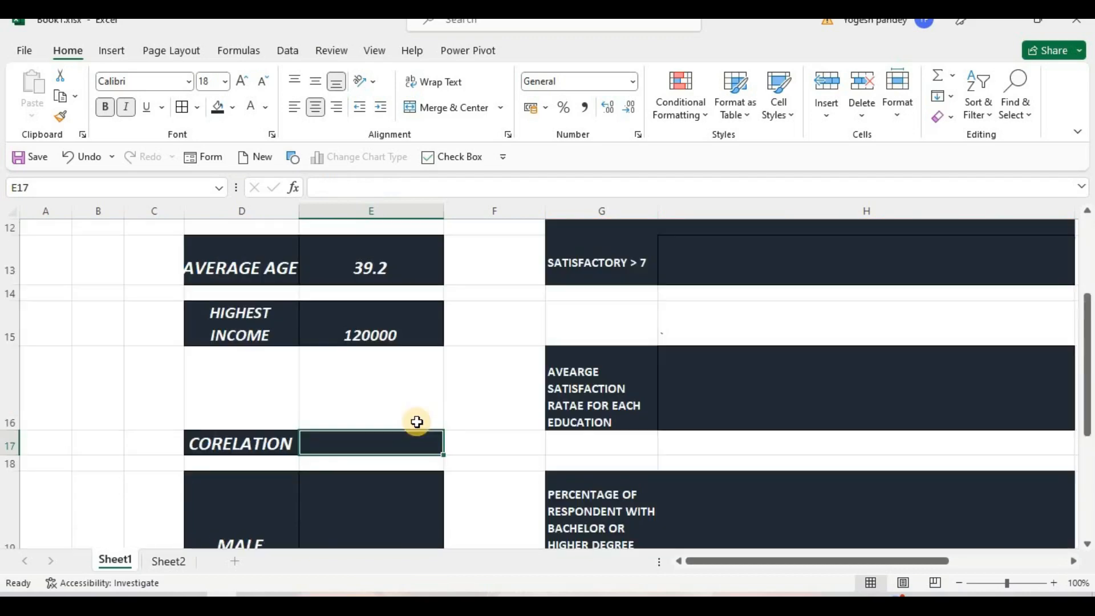
# Build a COUNTIF formula in E19 for the MALE count, with the GENDER entries C2:C11 as its range
pyautogui.scroll(-1, 417, 422)
pyautogui.click(381, 428)
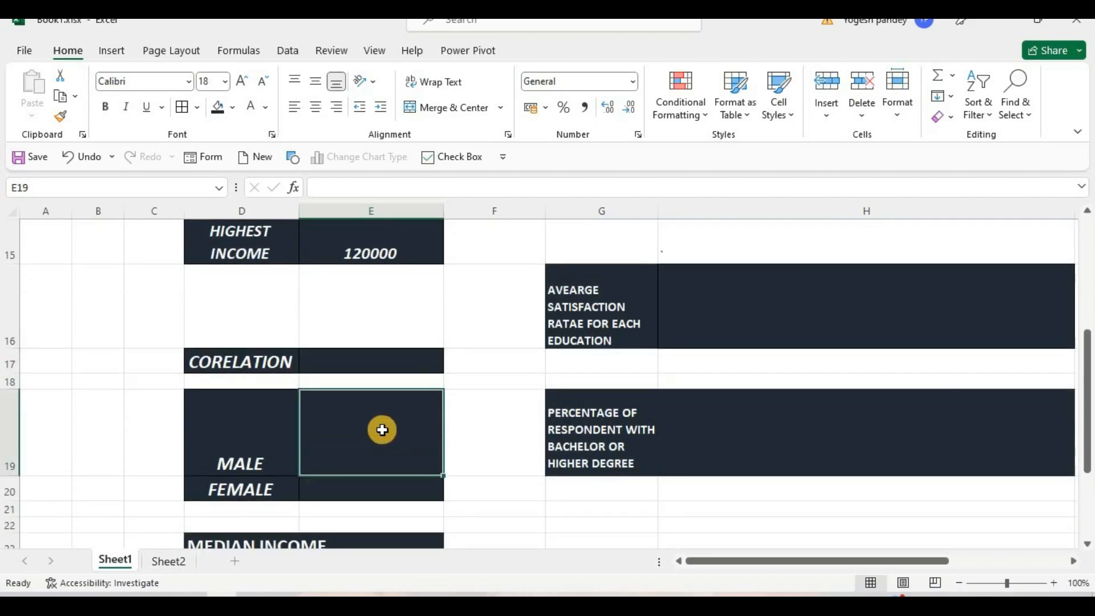
pyautogui.click(228, 462)
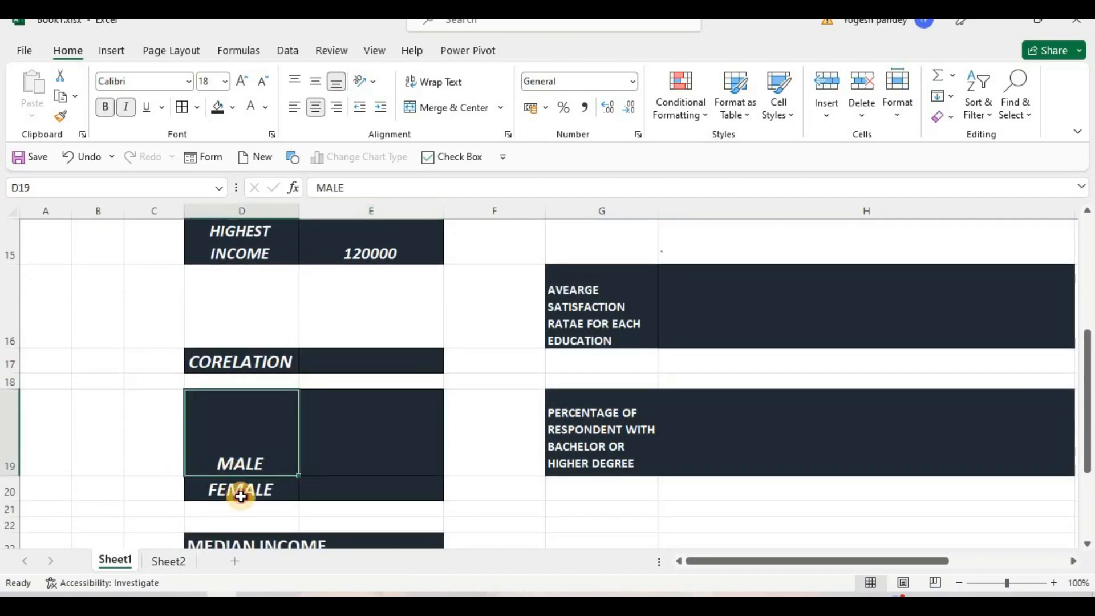
pyautogui.click(238, 489)
pyautogui.click(353, 434)
pyautogui.write('=')
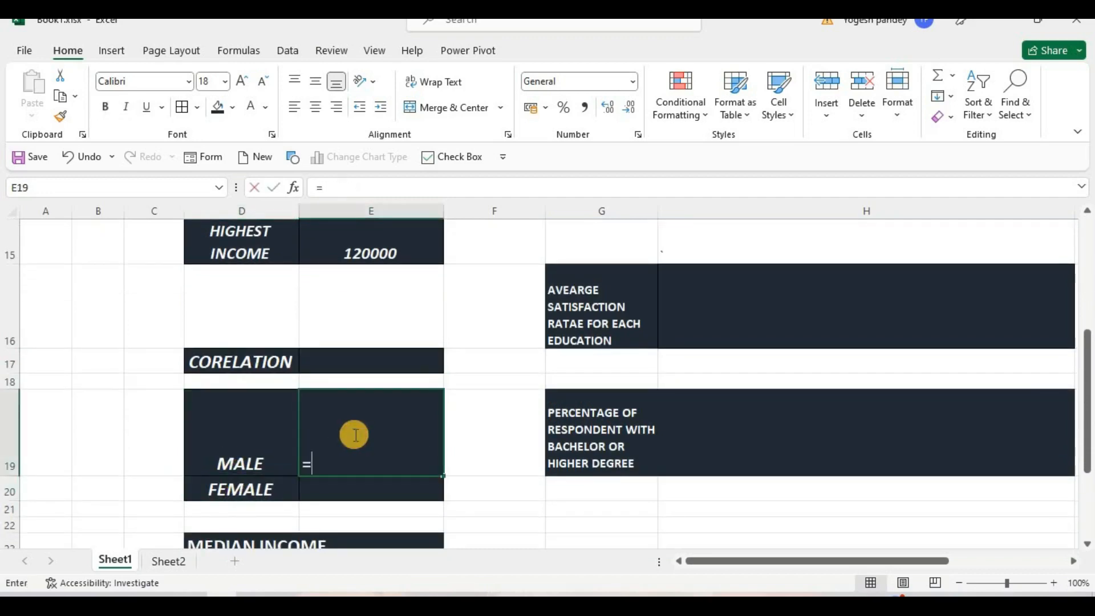
pyautogui.write('CO')
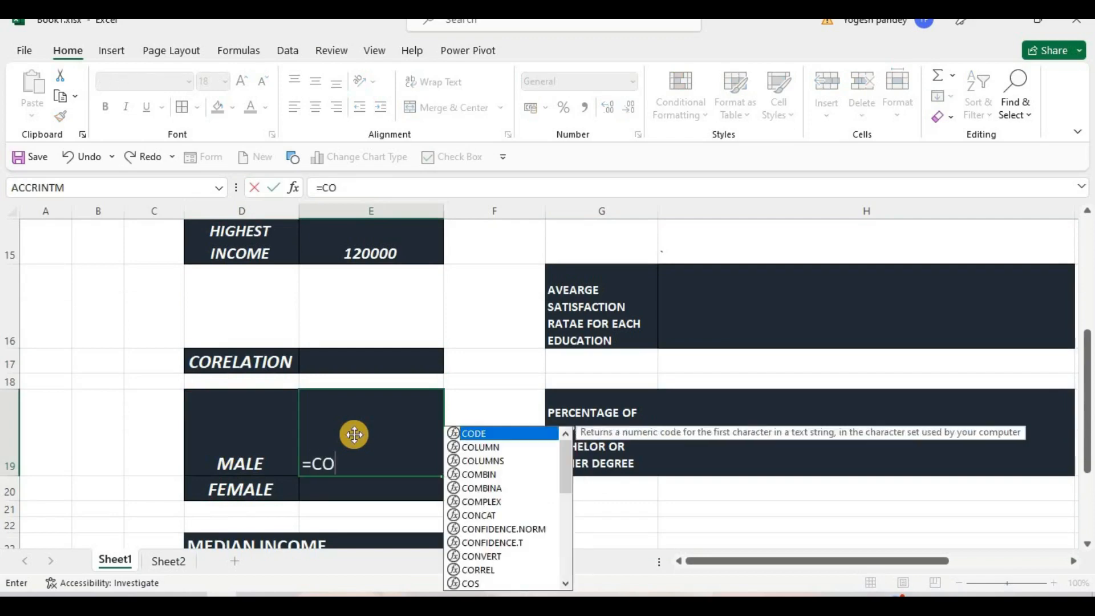
pyautogui.write('UNTIF')
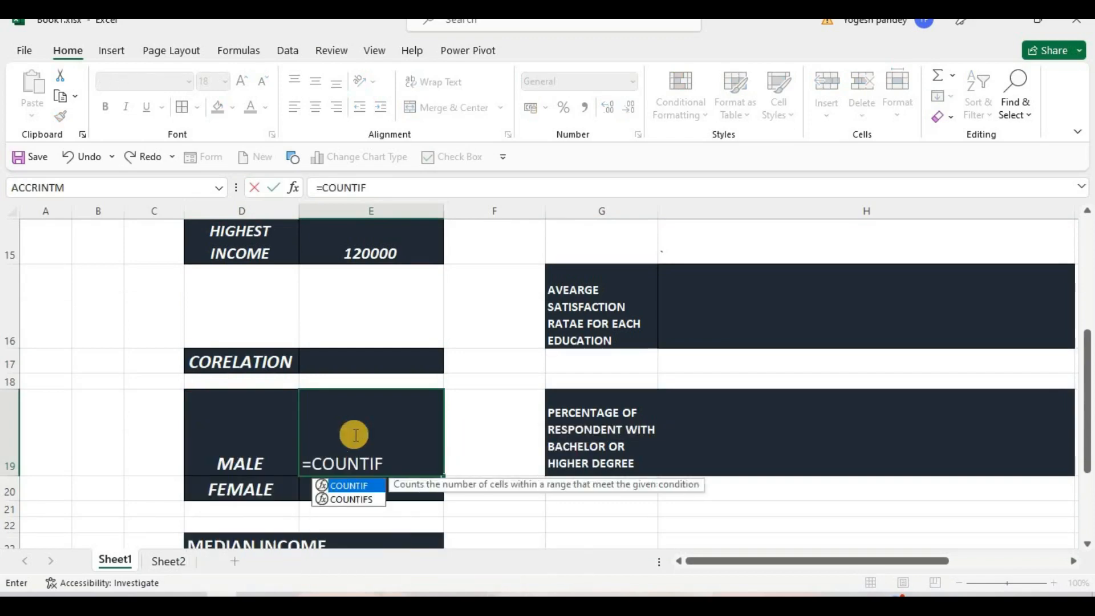
pyautogui.write('(')
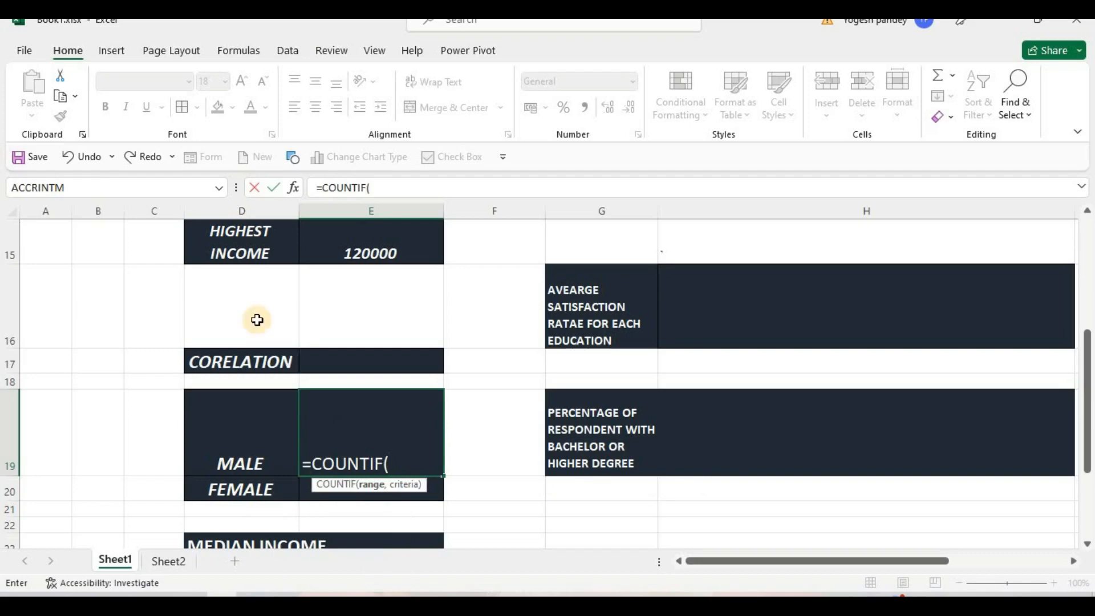
pyautogui.click(294, 190)
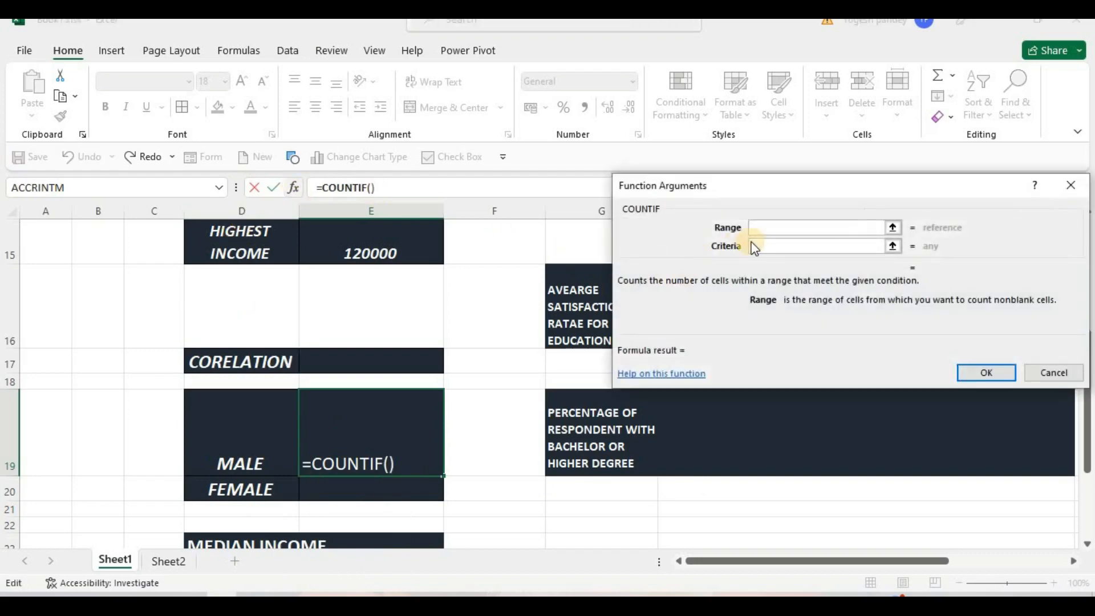
pyautogui.scroll(5, 360, 375)
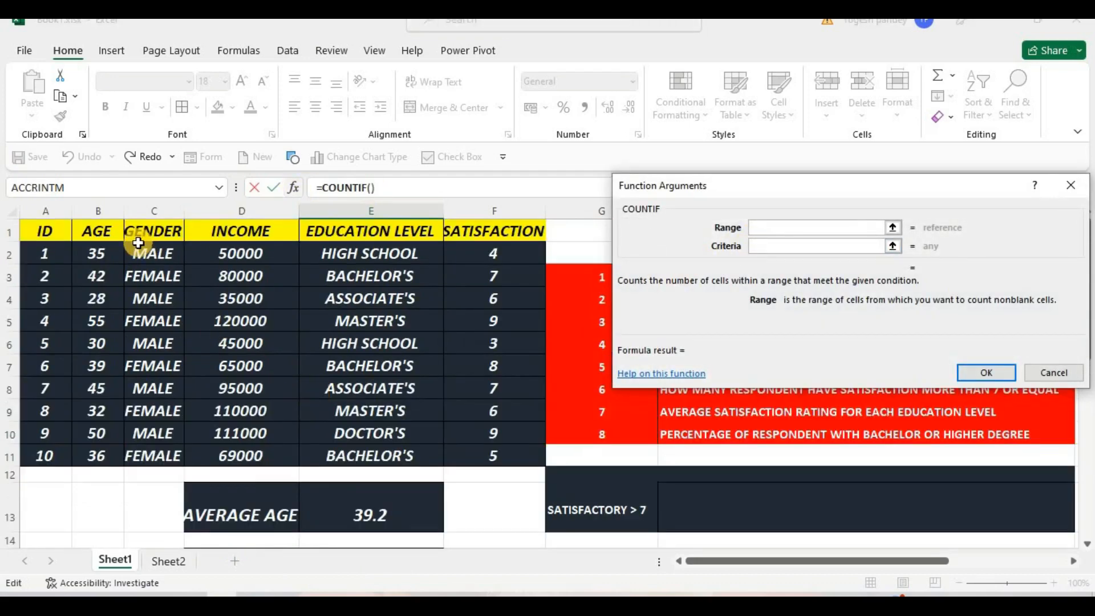
pyautogui.moveTo(157, 251); pyautogui.dragTo(171, 457)
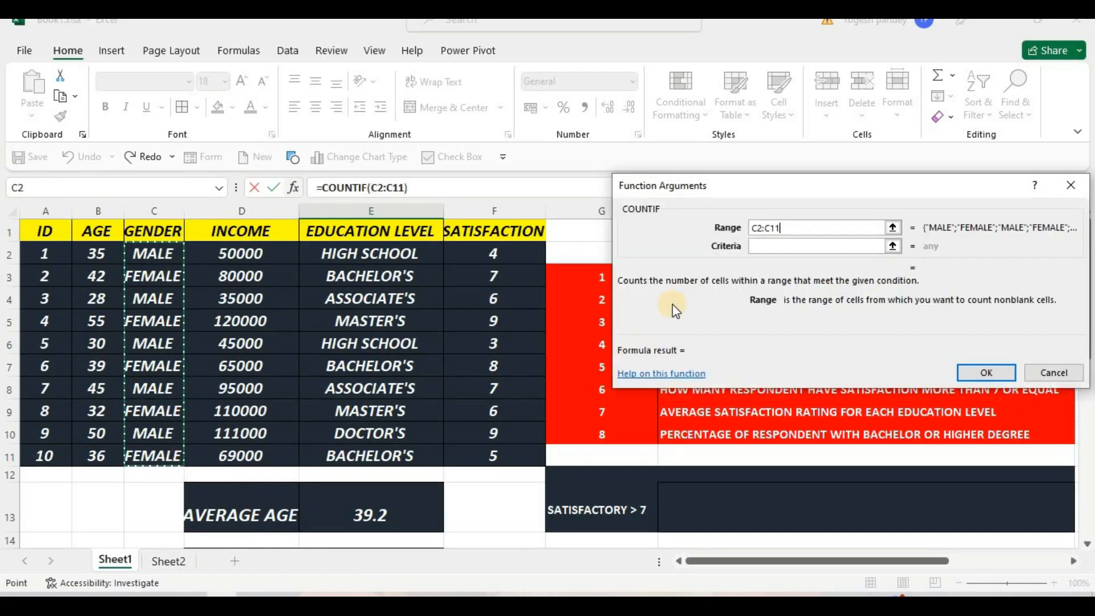
# Set the COUNTIF criteria to D19, make the range absolute as $C$2:$C$11, and complete the formula
pyautogui.click(797, 246)
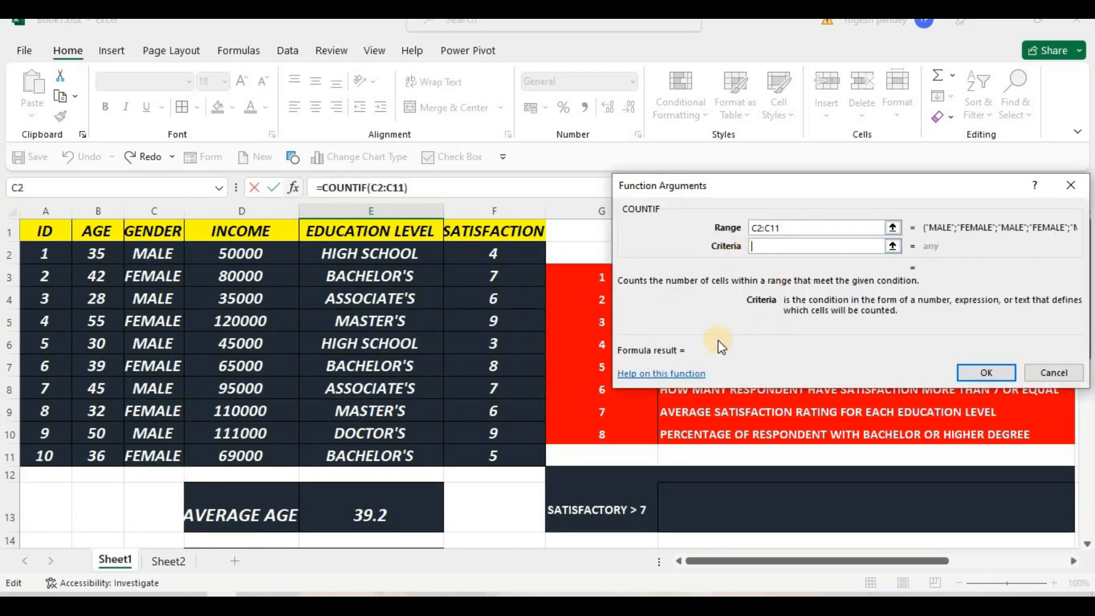
pyautogui.scroll(-4, 295, 432)
pyautogui.click(255, 499)
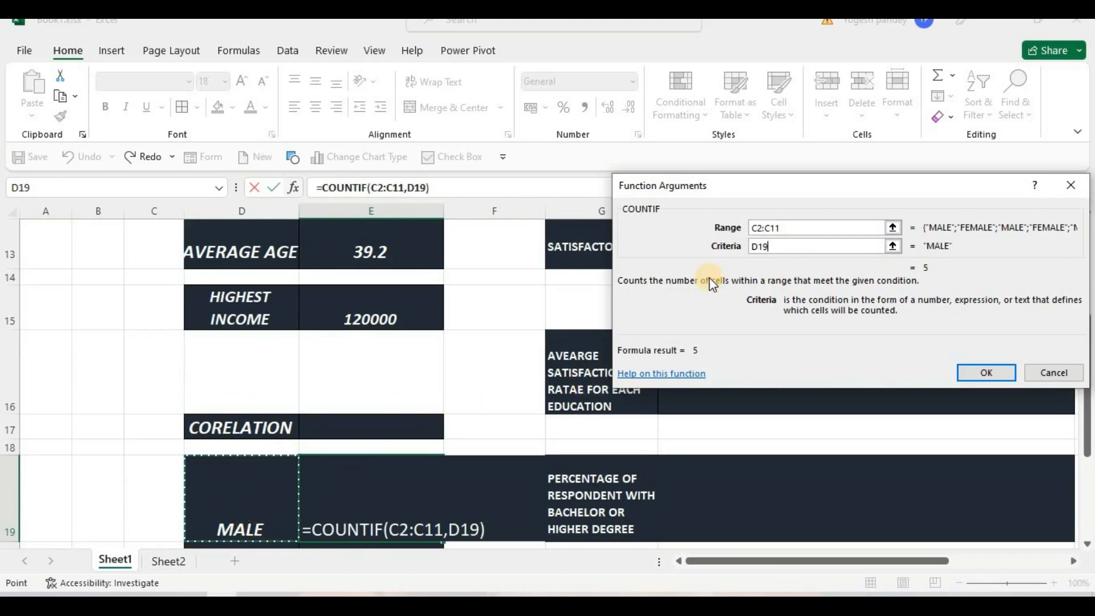
pyautogui.click(708, 227)
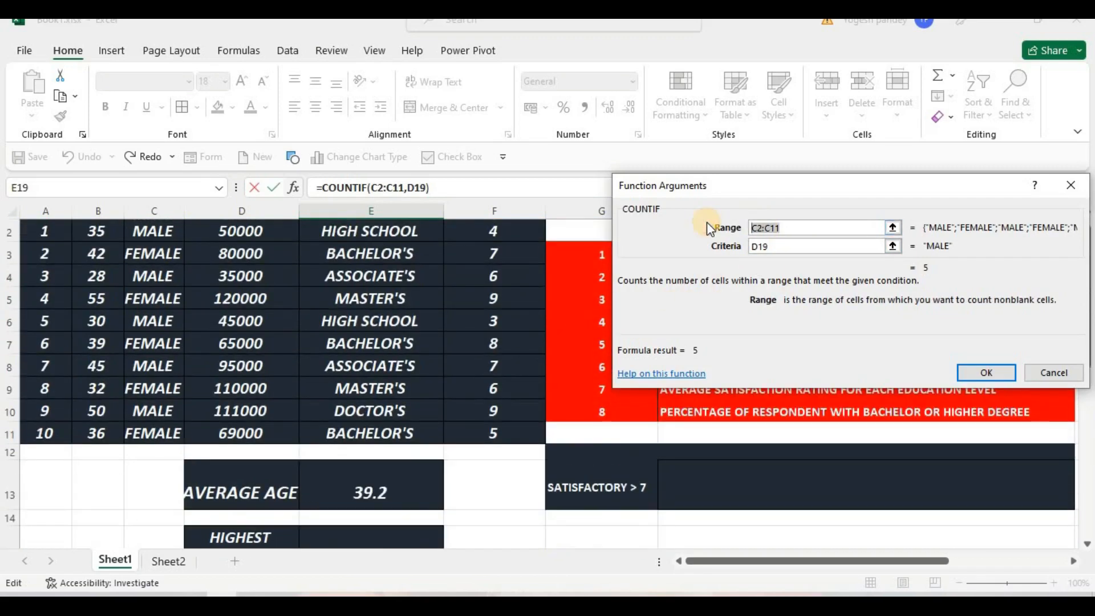
pyautogui.press('F4')
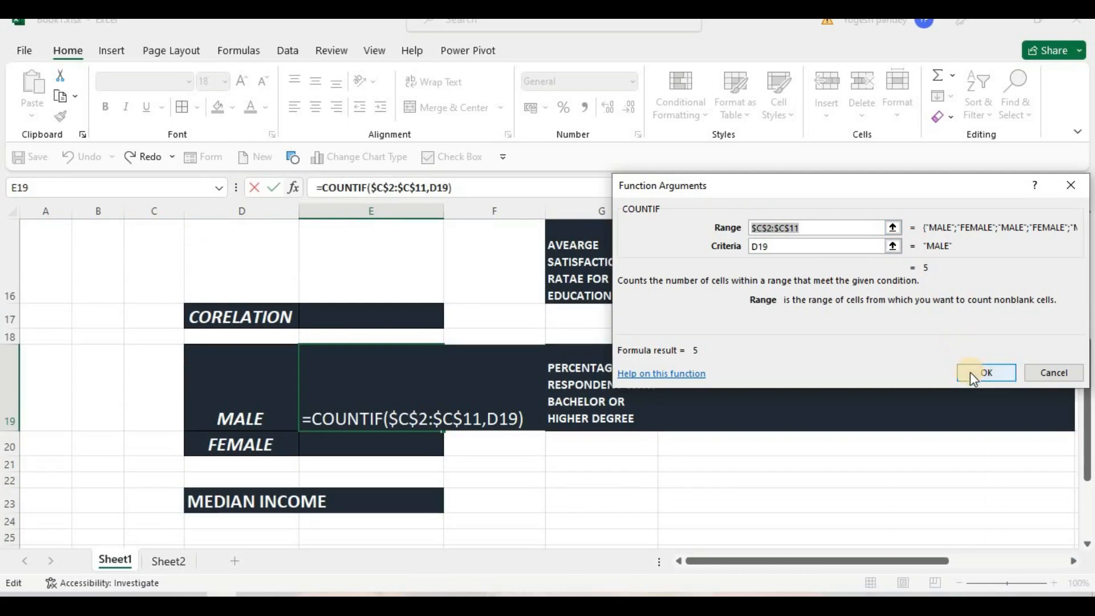
pyautogui.click(970, 372)
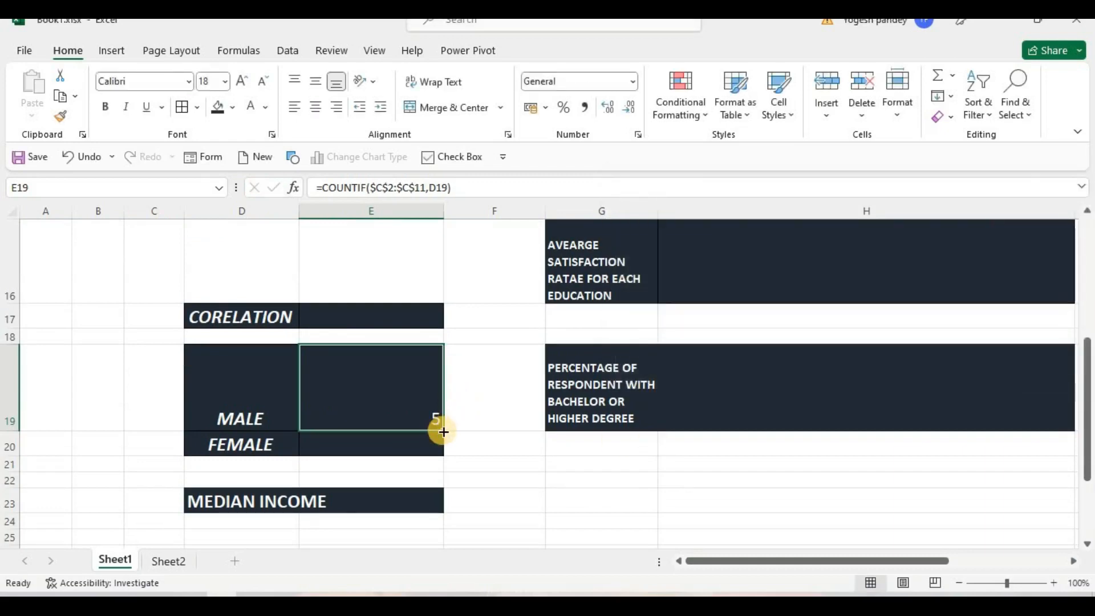
# Fill the COUNTIF formula from E19 down to E20 for the FEMALE count, and check both cells
pyautogui.moveTo(444, 432); pyautogui.dragTo(425, 457)
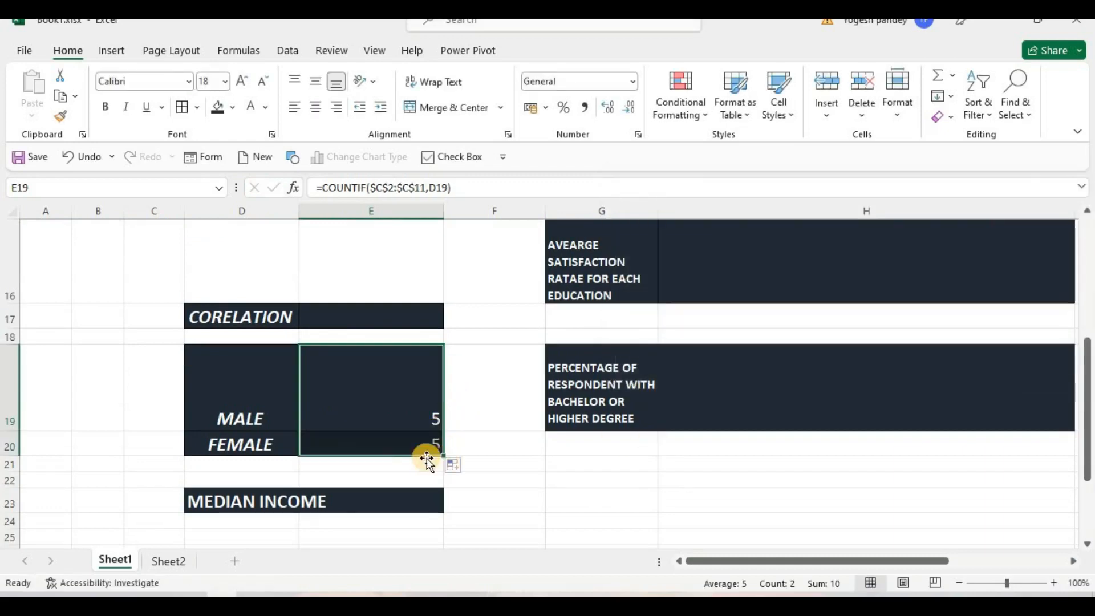
pyautogui.click(397, 444)
pyautogui.click(396, 416)
pyautogui.click(386, 443)
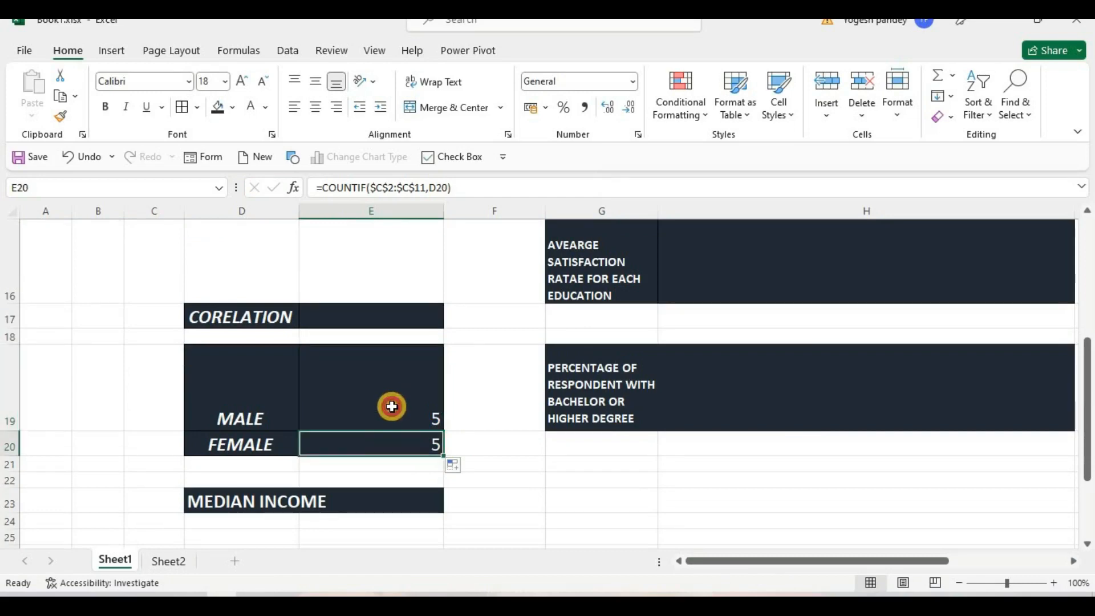
pyautogui.click(392, 406)
# Widen column D so the MEDIAN INCOME label in row 23 fits within its cell
pyautogui.click(372, 504)
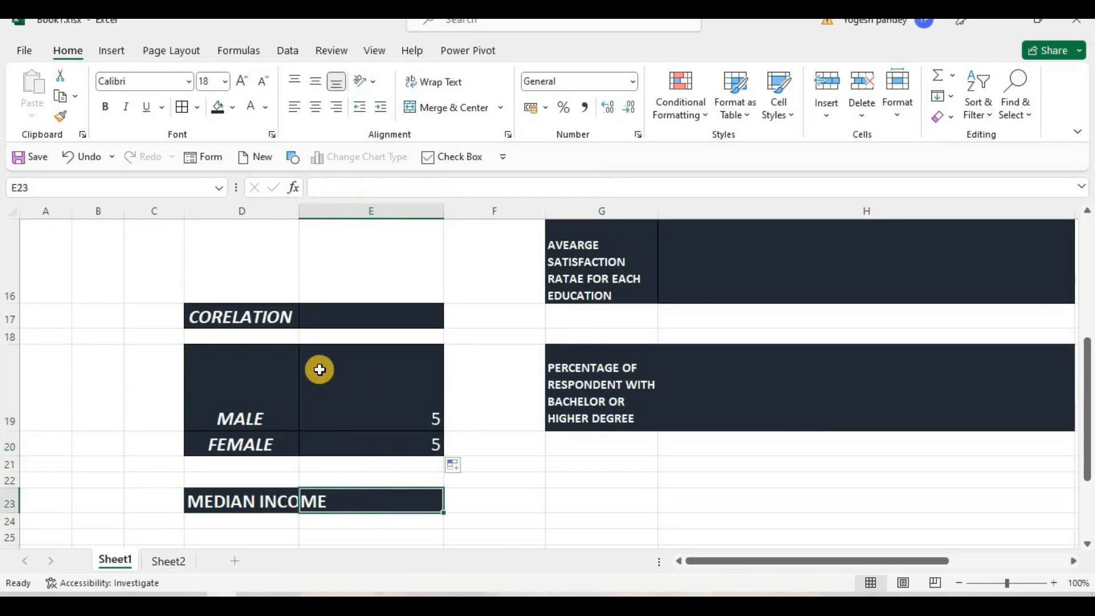
pyautogui.moveTo(296, 218); pyautogui.dragTo(334, 218)
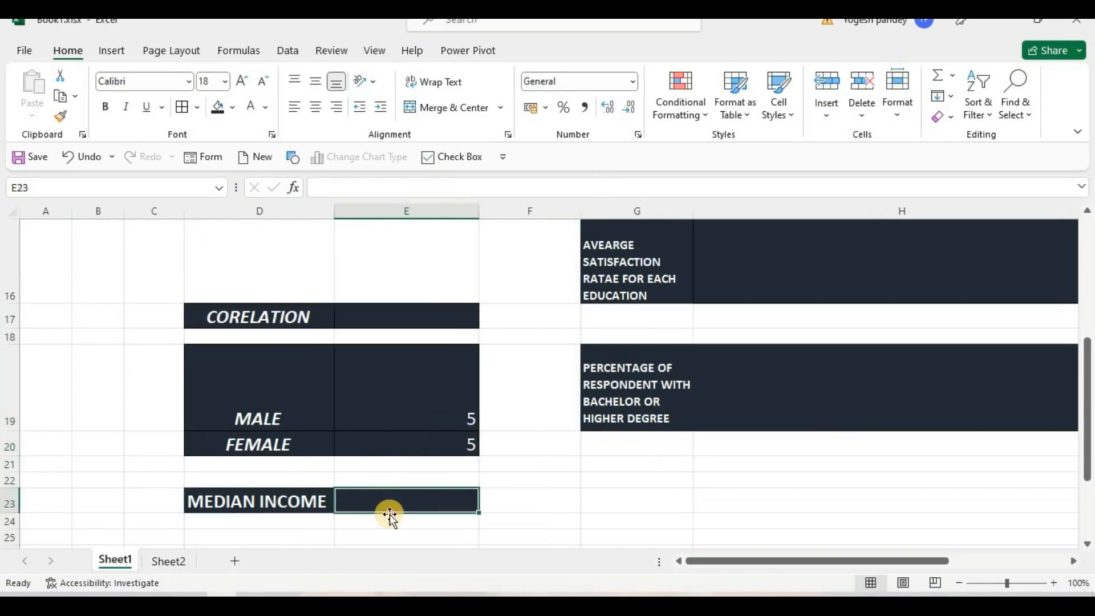
# Examine the median income question against the INCOME column and its answer cell E23, and review the rows below
pyautogui.scroll(2, 508, 508)
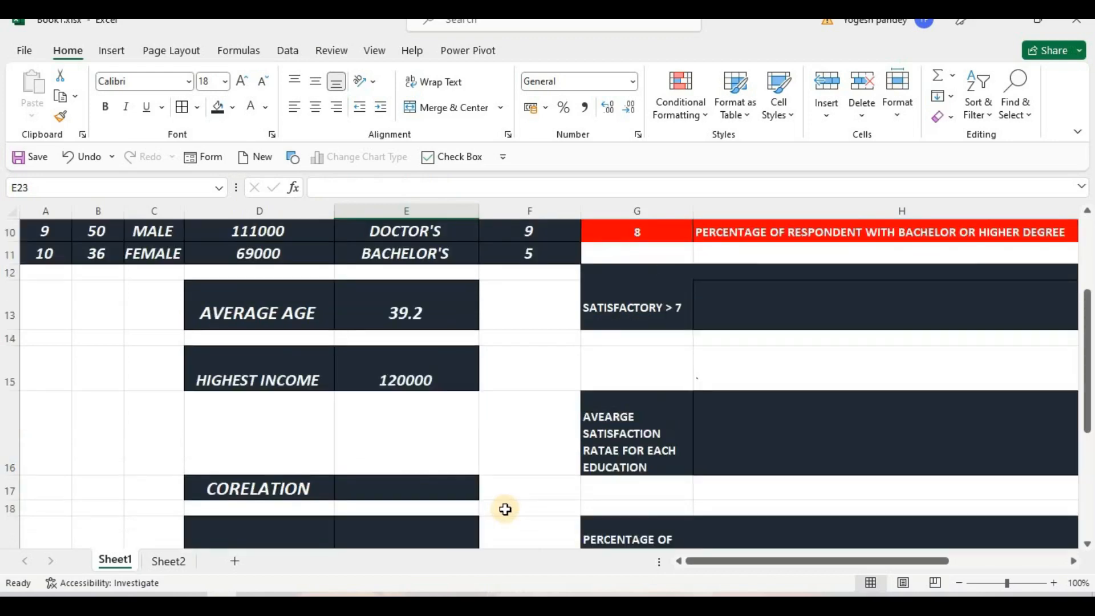
pyautogui.scroll(2, 506, 509)
pyautogui.click(730, 299)
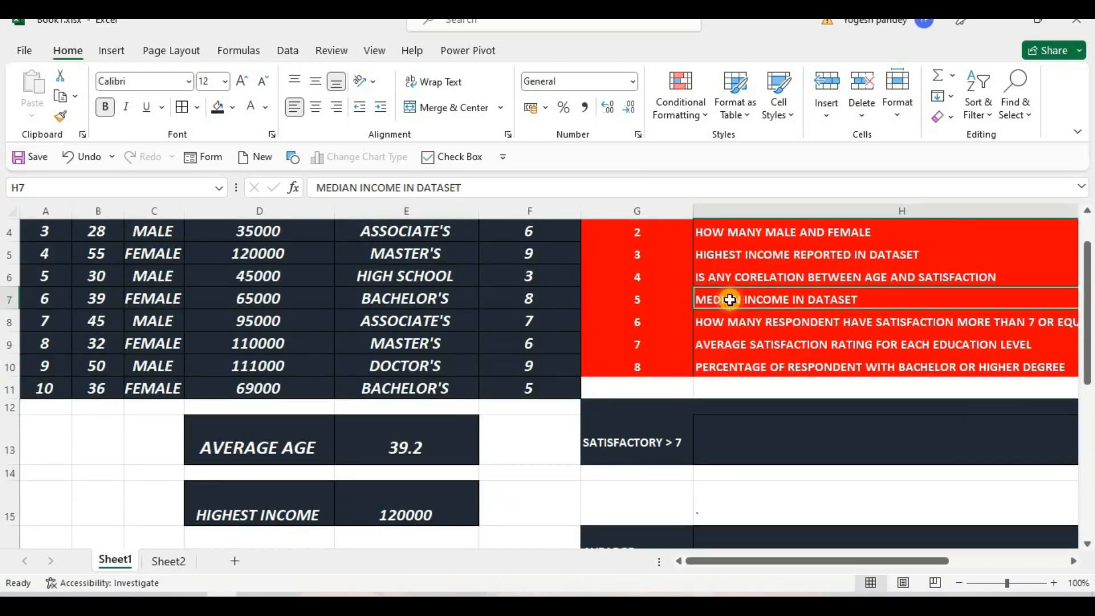
pyautogui.scroll(-4, 403, 506)
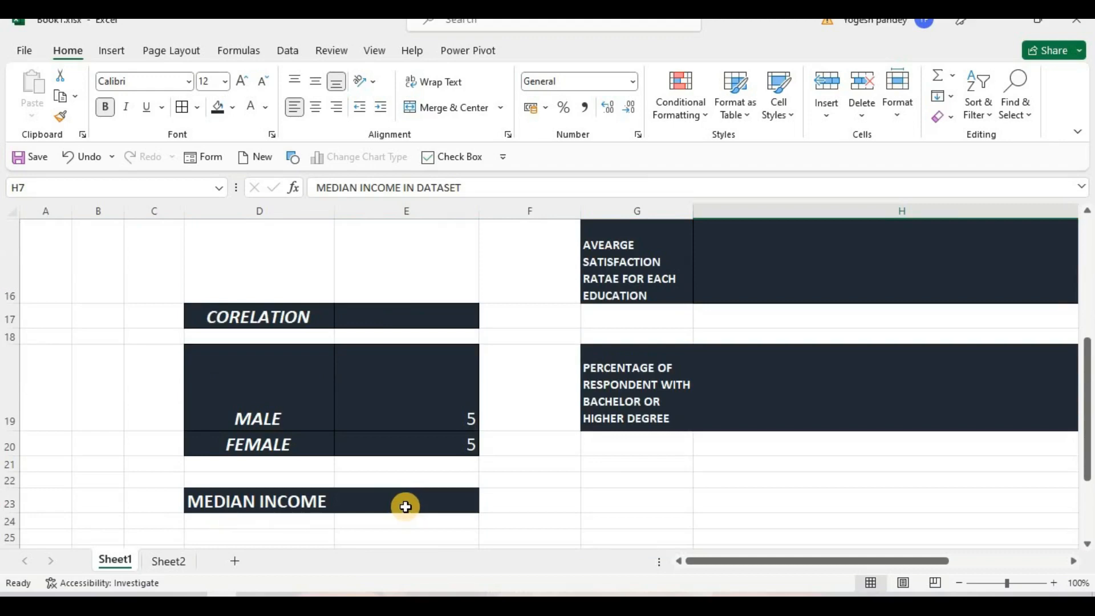
pyautogui.click(406, 506)
pyautogui.scroll(4, 402, 506)
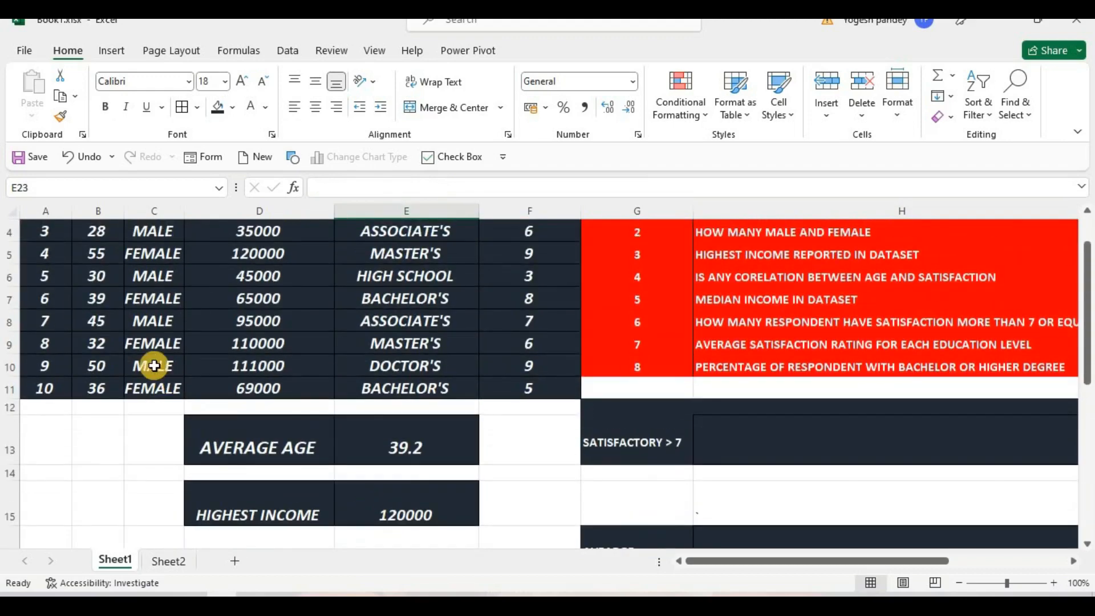
pyautogui.scroll(1, 154, 366)
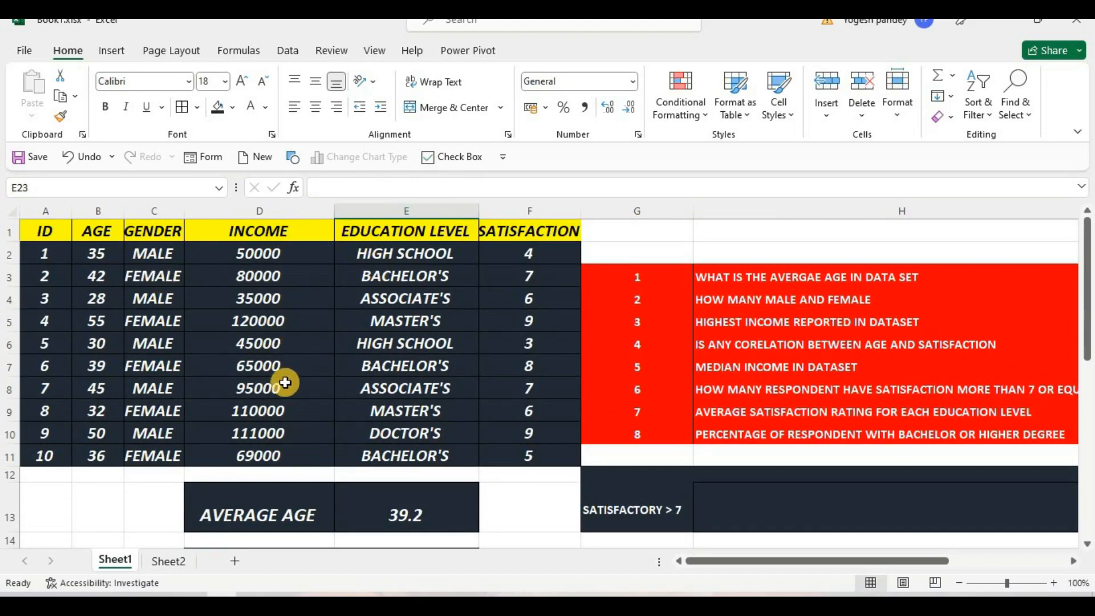
pyautogui.scroll(-4, 285, 422)
pyautogui.scroll(-3, 354, 492)
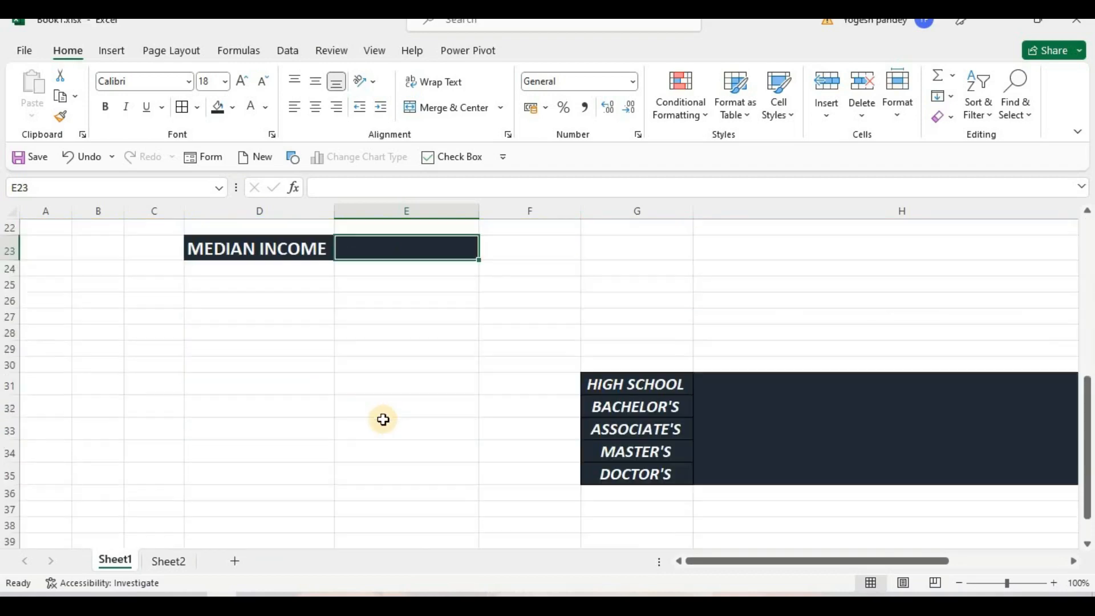
# Enter a MEDIAN formula over the INCOME values D2:D11 in cell E23 beside MEDIAN INCOME
pyautogui.scroll(2, 383, 420)
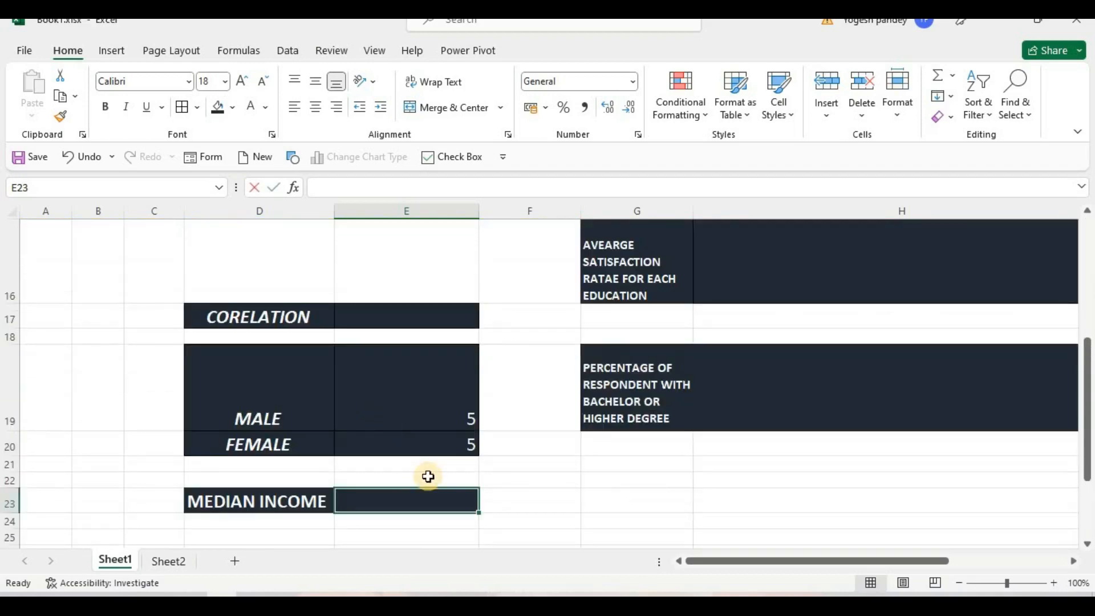
pyautogui.write('=MED')
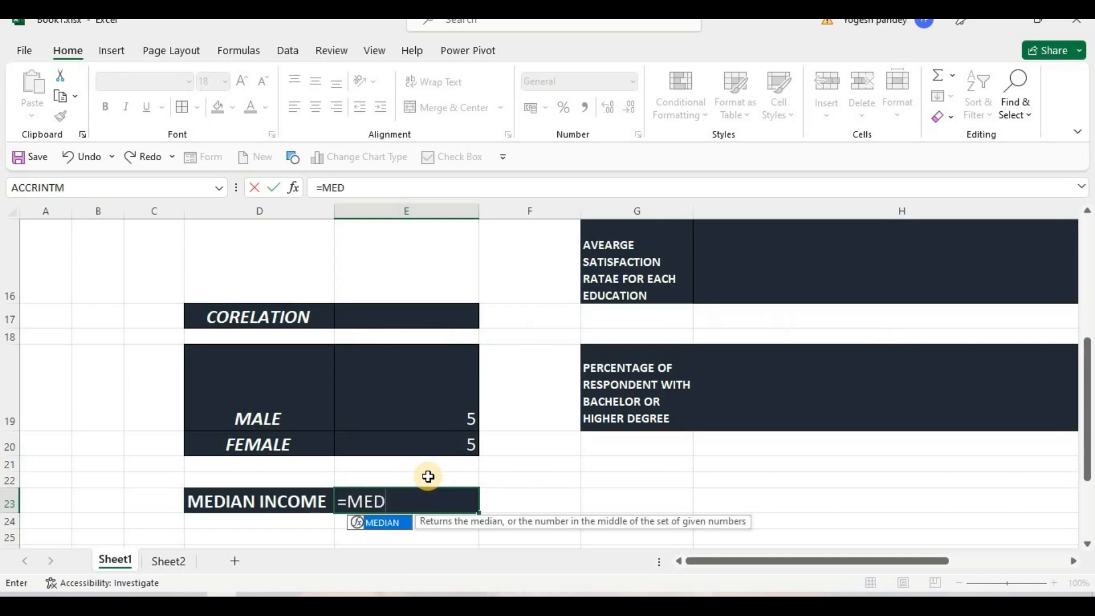
pyautogui.doubleClick(397, 519)
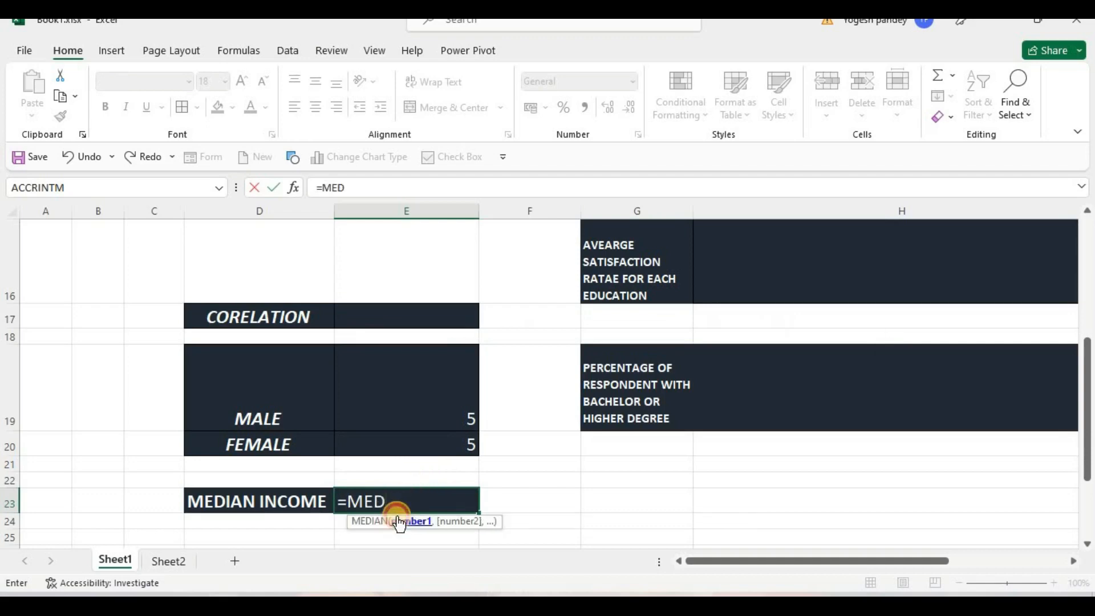
pyautogui.scroll(5, 493, 461)
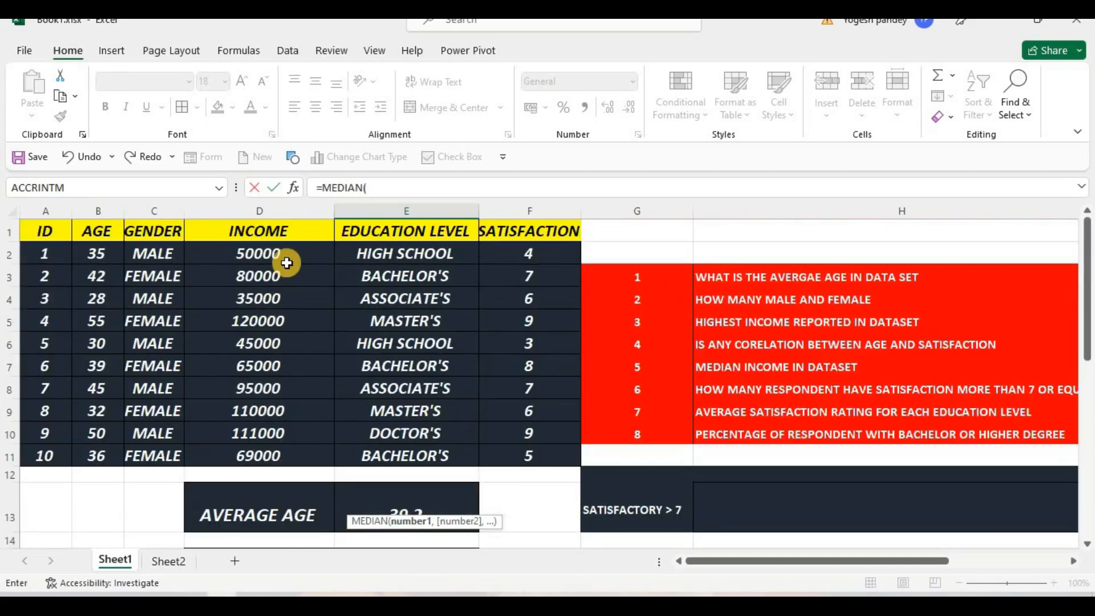
pyautogui.moveTo(294, 253); pyautogui.dragTo(295, 468)
pyautogui.moveTo(297, 460); pyautogui.dragTo(297, 454)
pyautogui.click(275, 198)
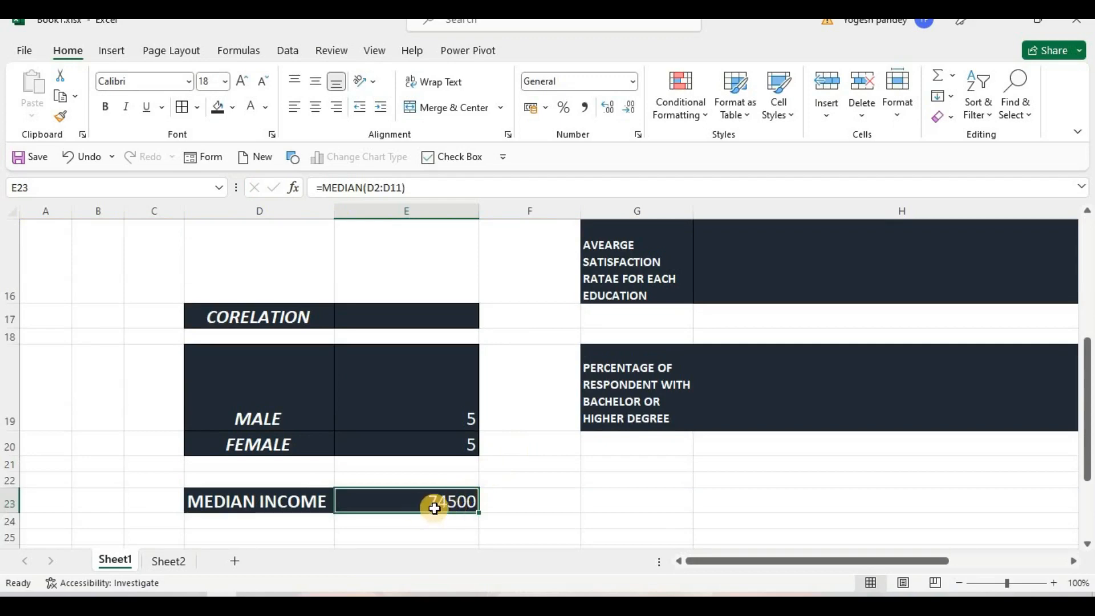
# Examine the SATISFACTORY > 7 answer cell and check the ratings in the SATISFACTION column, F2:F11, against that condition
pyautogui.scroll(2, 534, 504)
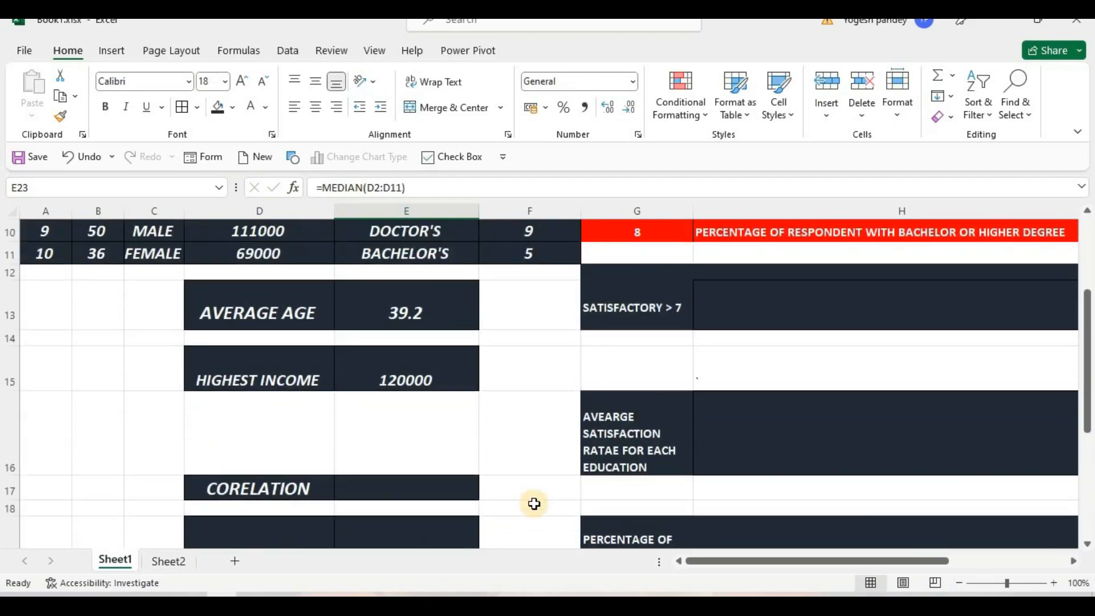
pyautogui.scroll(2, 534, 503)
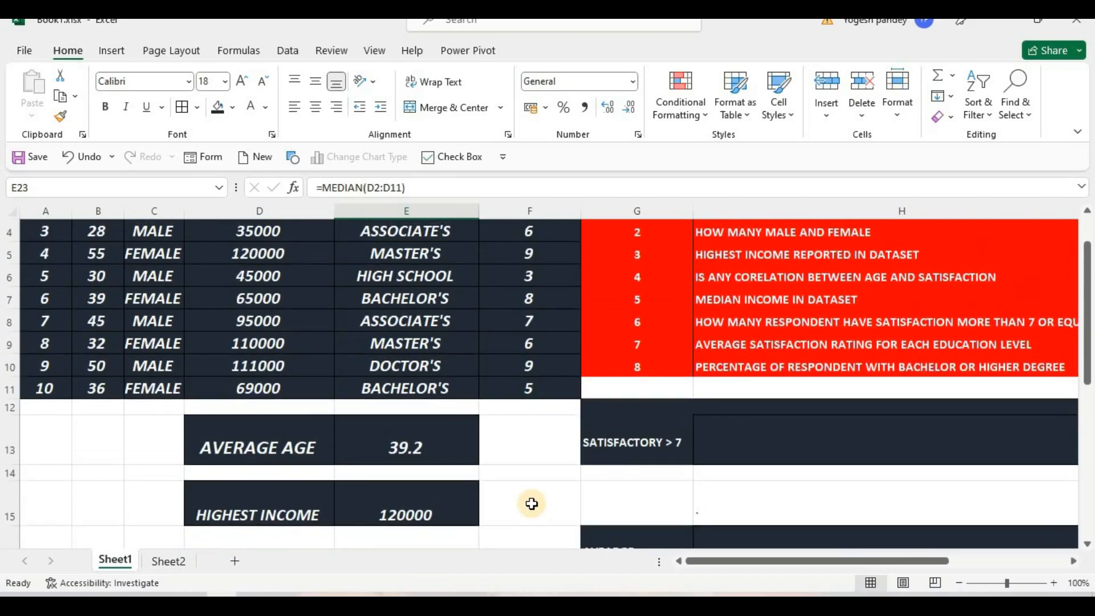
pyautogui.scroll(1, 531, 503)
pyautogui.click(667, 496)
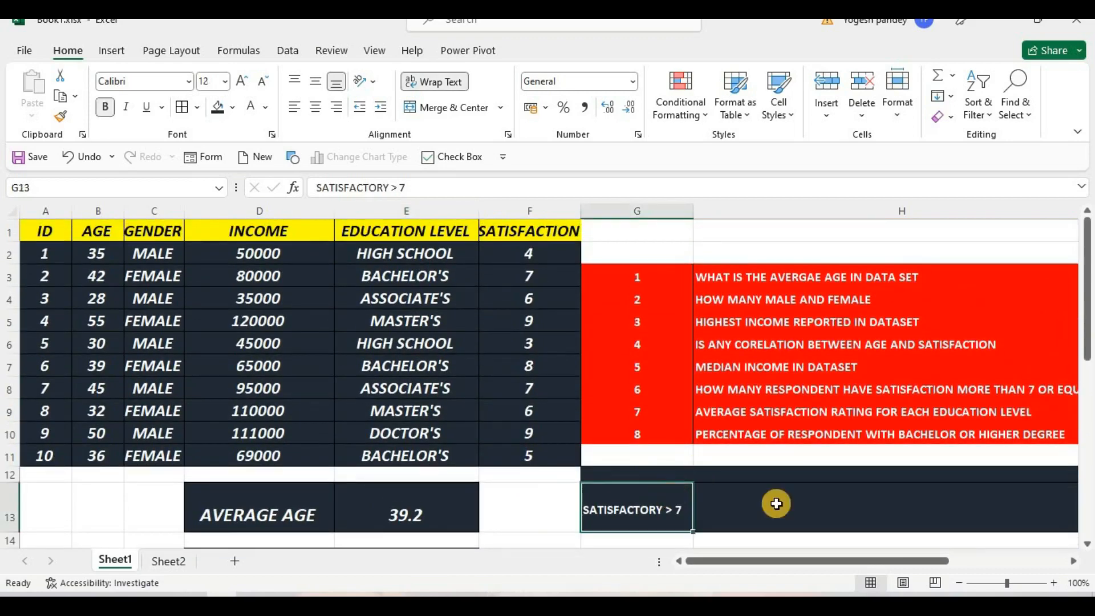
pyautogui.click(791, 504)
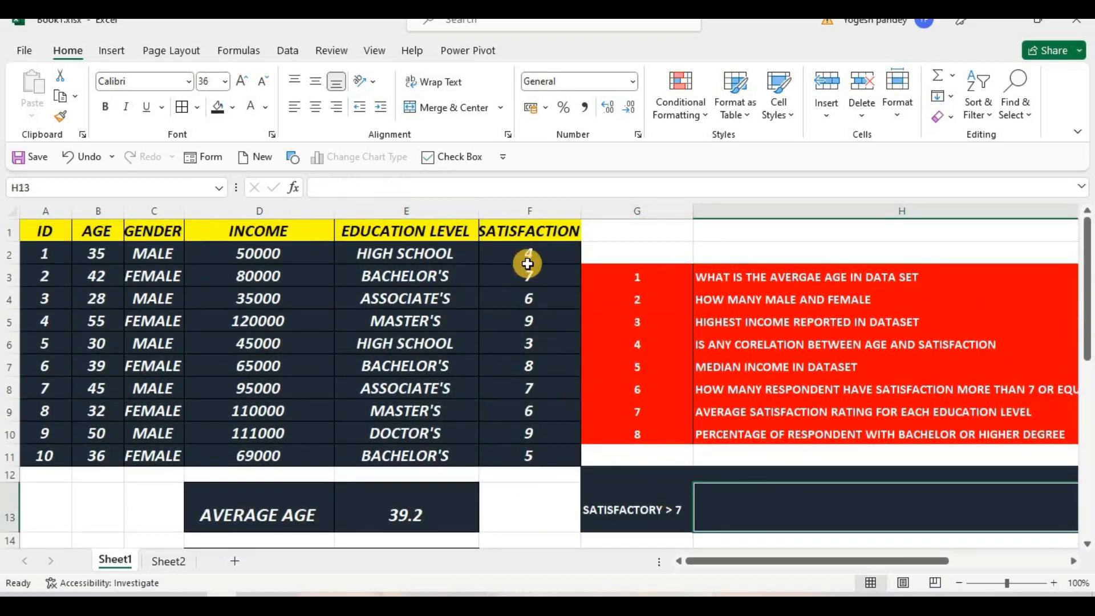
pyautogui.moveTo(534, 256); pyautogui.dragTo(533, 460)
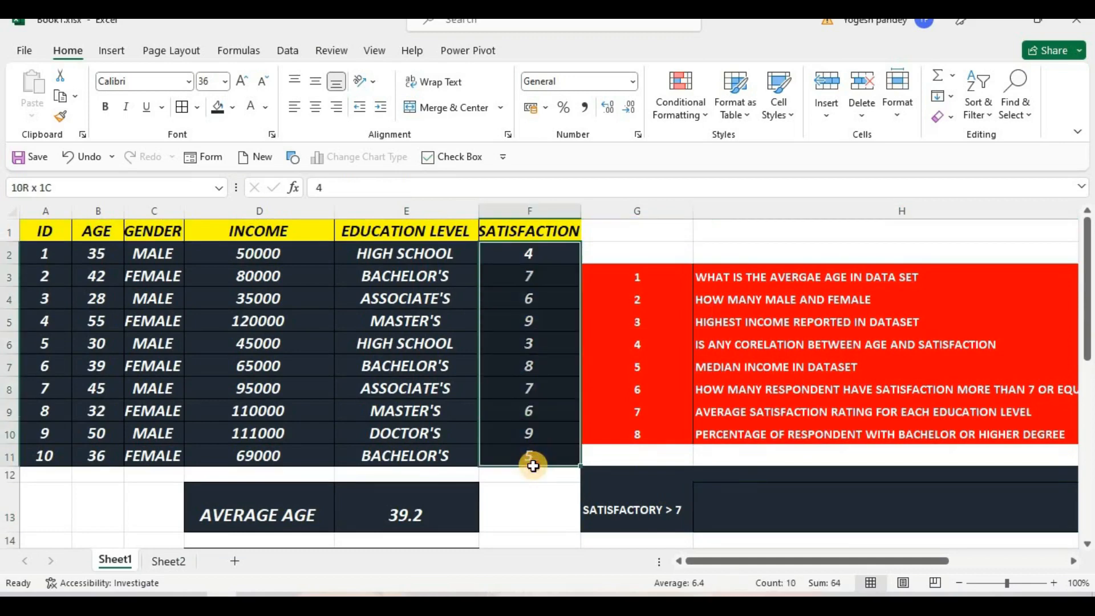
pyautogui.click(536, 516)
pyautogui.click(547, 390)
pyautogui.click(546, 366)
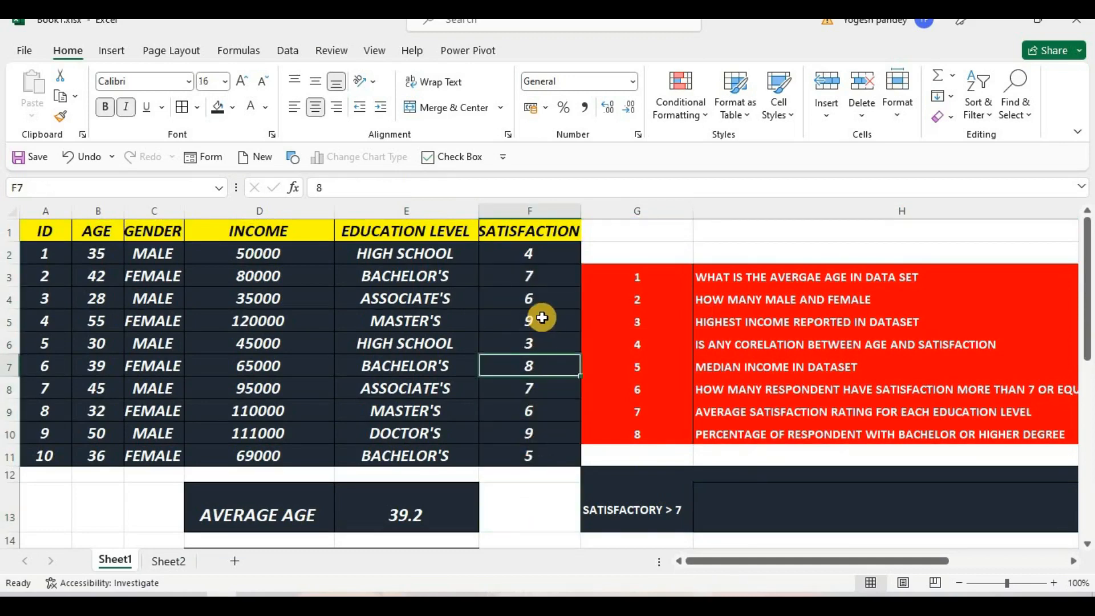
pyautogui.click(542, 321)
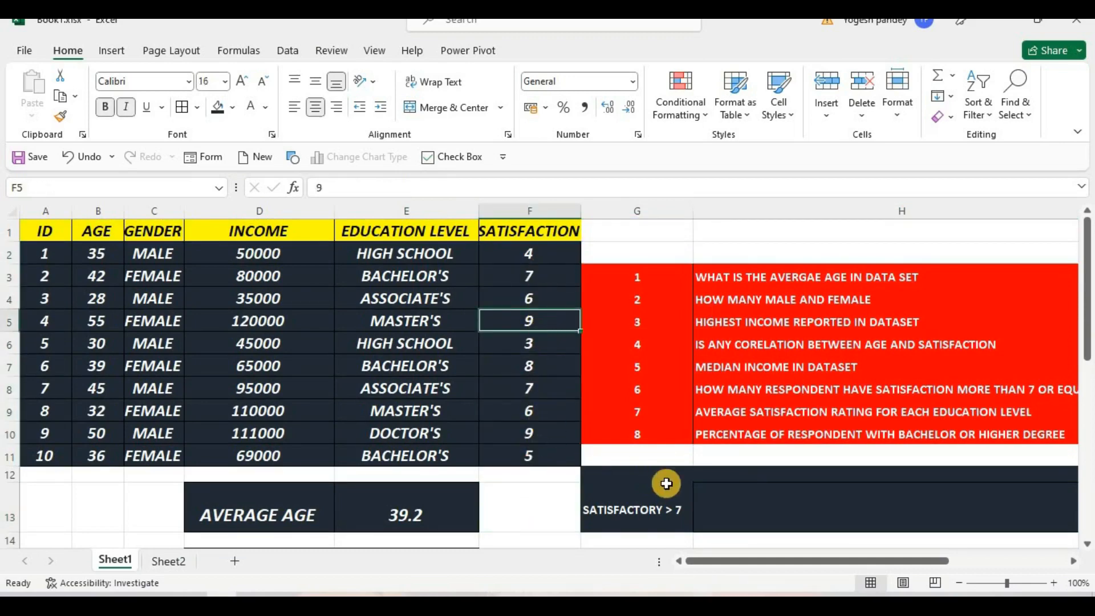
# Enter the formula =COUNTIF(F2:F11,">7") in cell H13 beside SATISFACTORY > 7
pyautogui.click(711, 498)
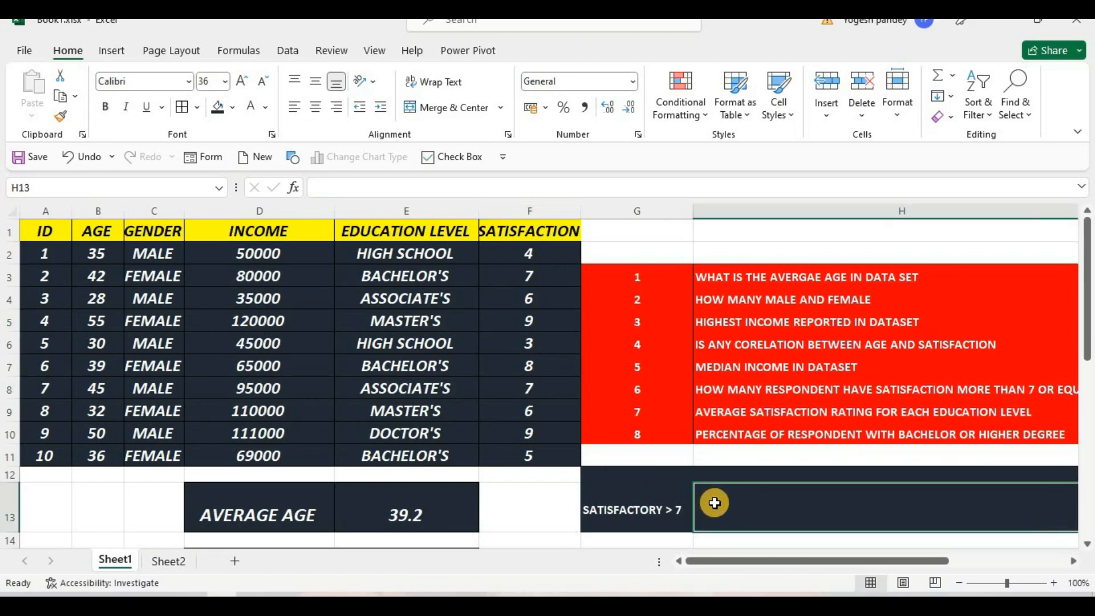
pyautogui.write('=')
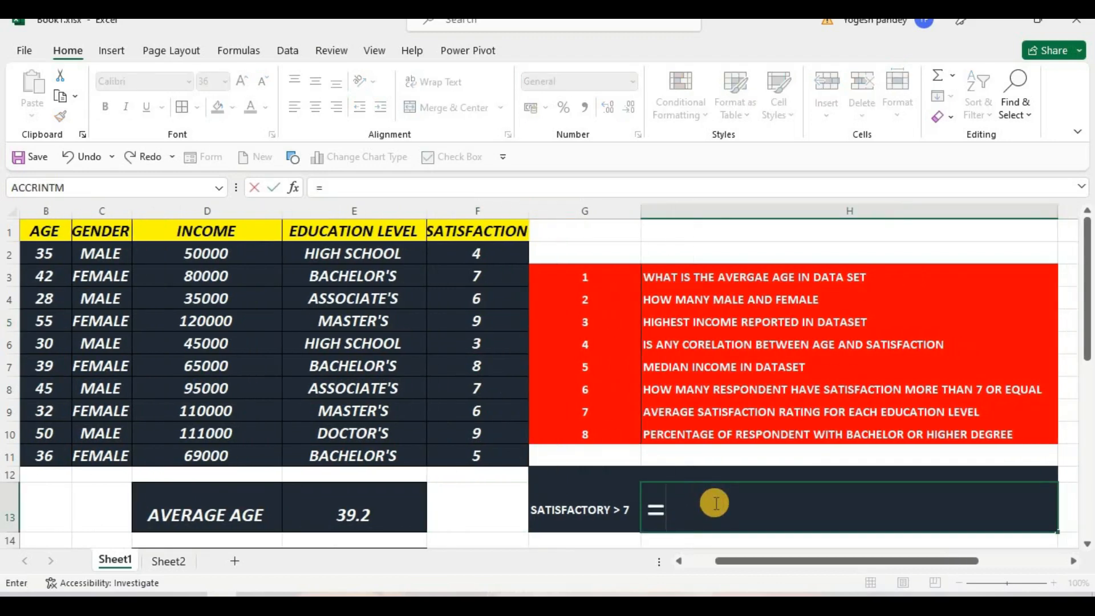
pyautogui.write('COUNT')
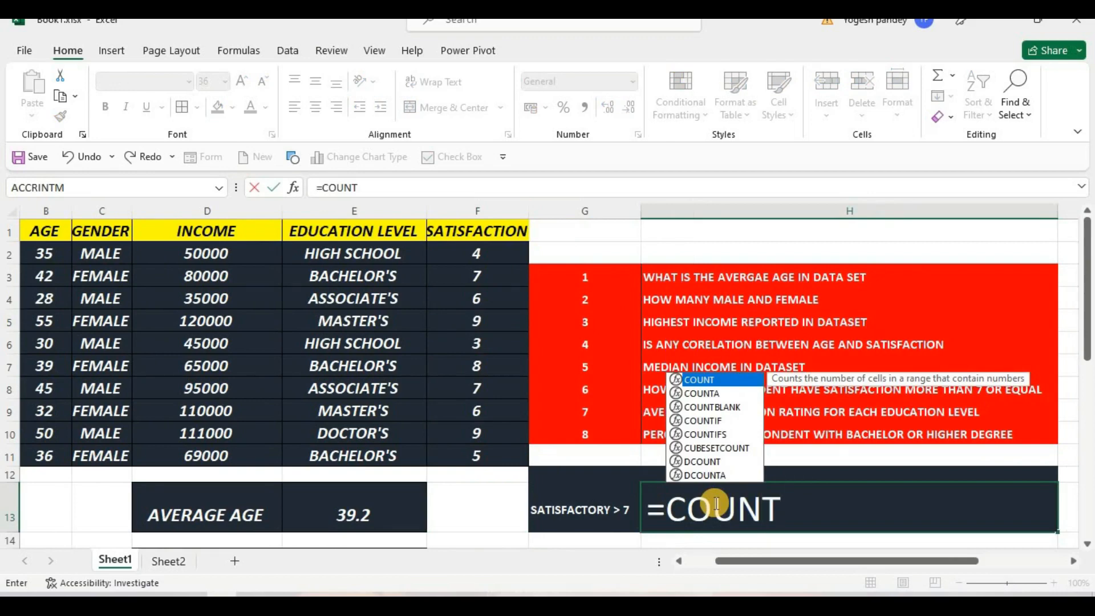
pyautogui.write('IF')
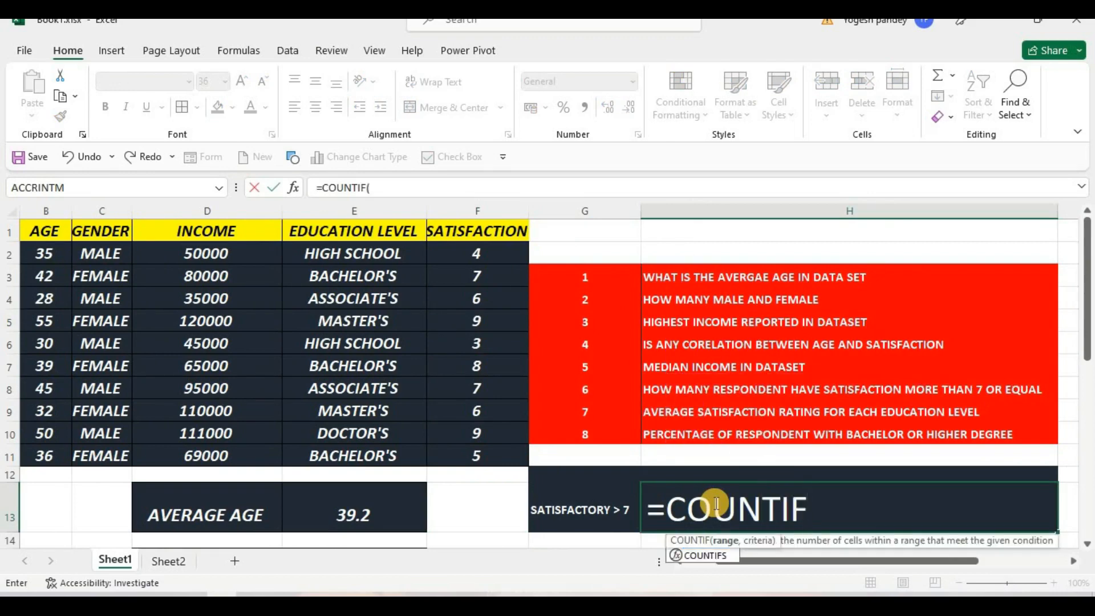
pyautogui.write('(')
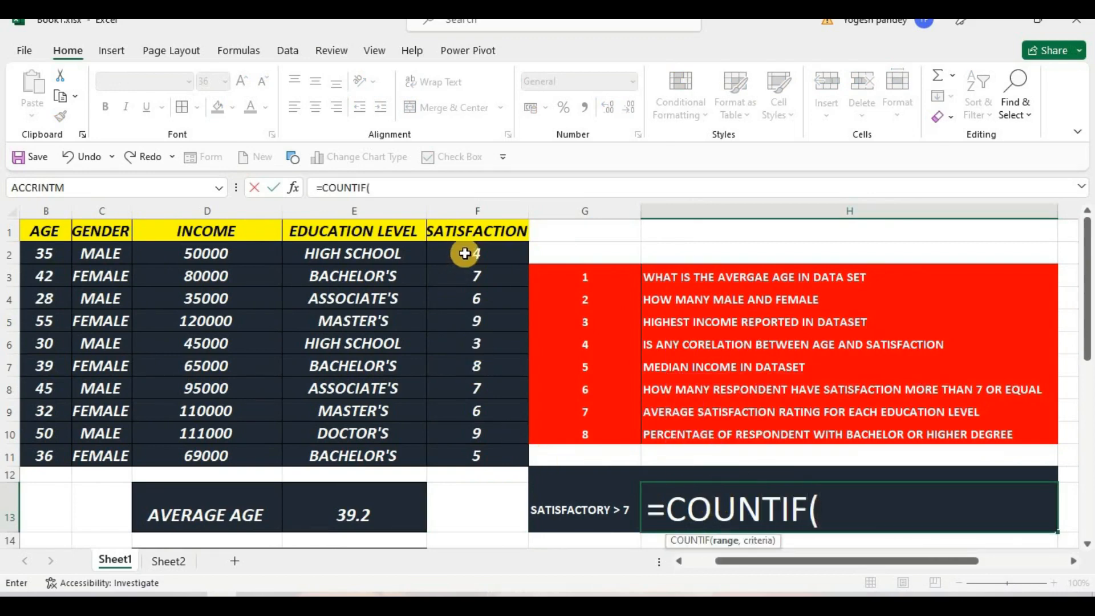
pyautogui.moveTo(465, 251); pyautogui.dragTo(460, 464)
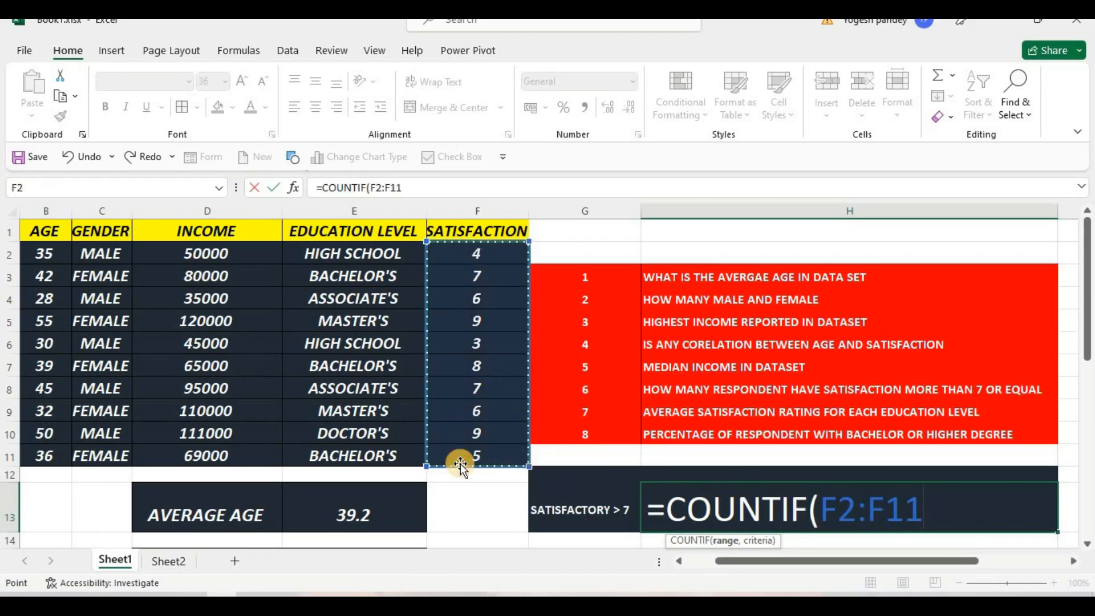
pyautogui.write(',"')
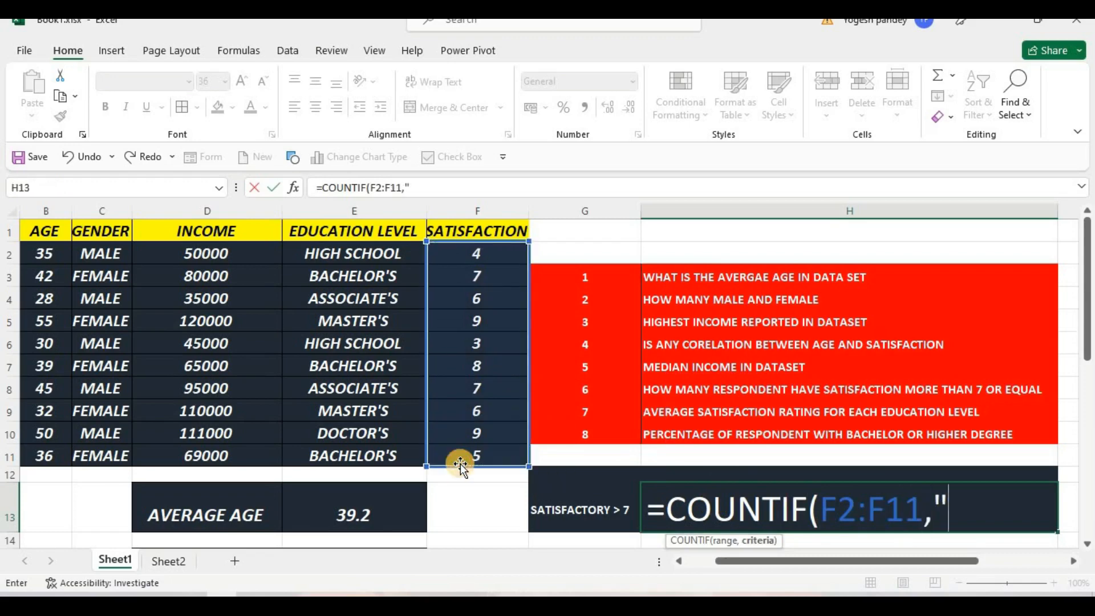
pyautogui.write('>7")')
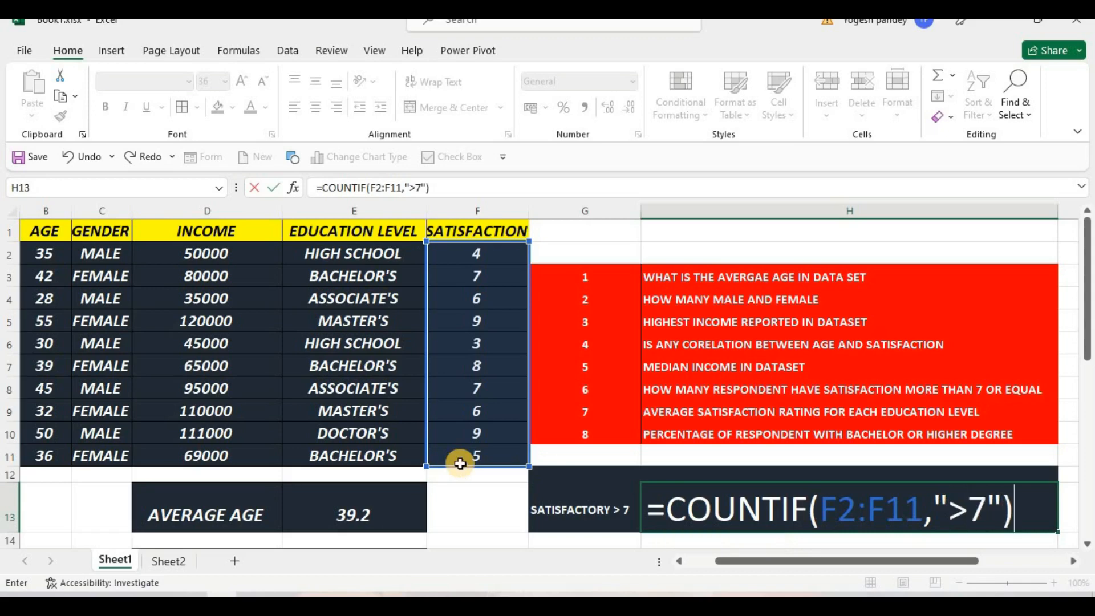
pyautogui.press('Return')
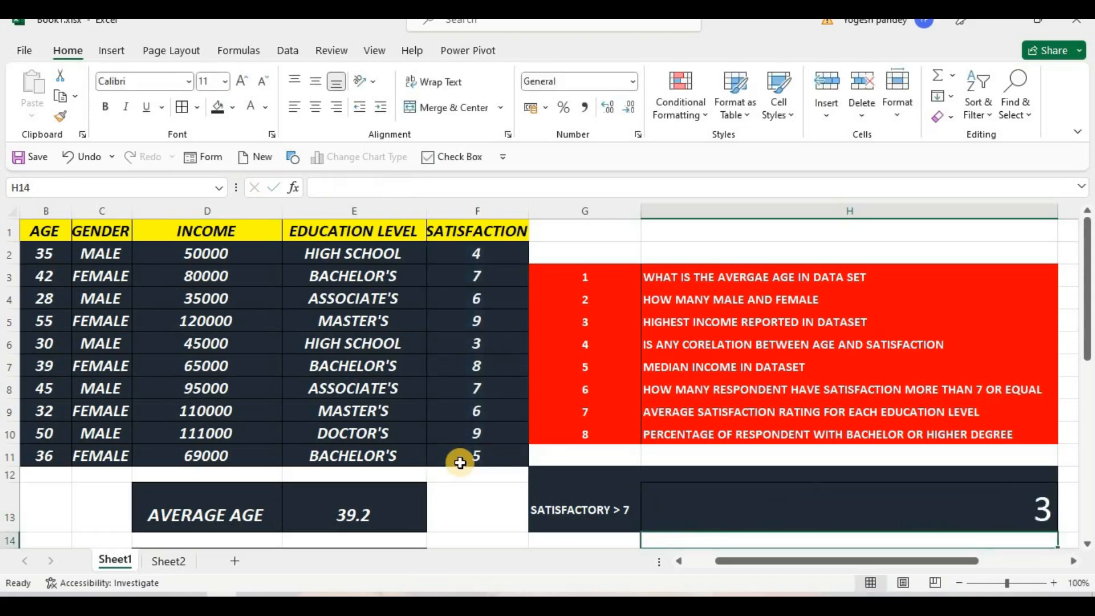
# Change the COUNTIF criteria in H13 to ">=7" so that ratings equal to 7 are counted too
pyautogui.click(671, 479)
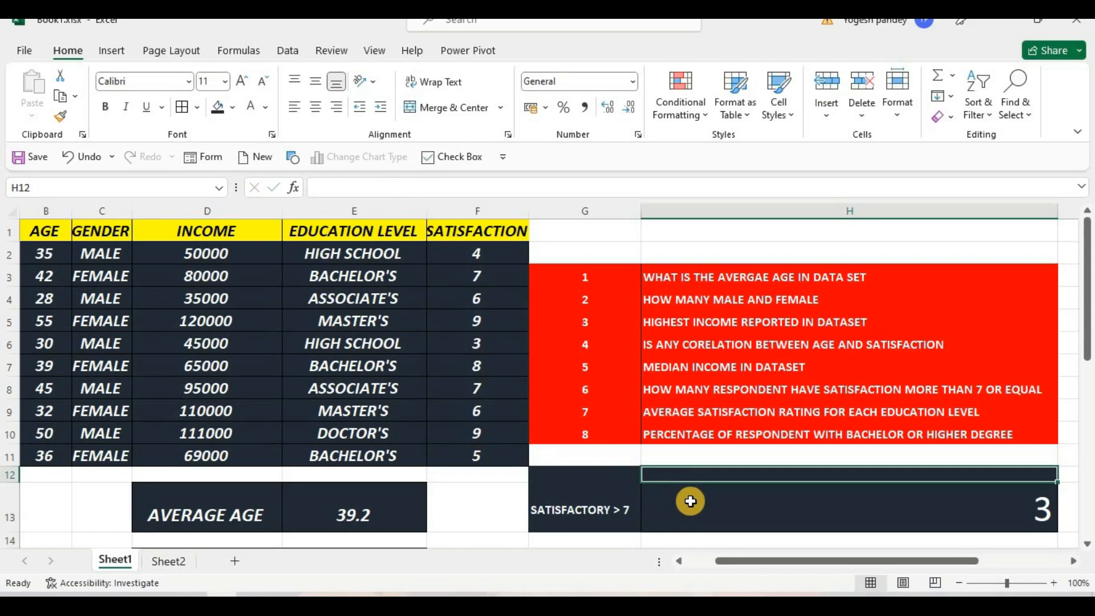
pyautogui.click(692, 506)
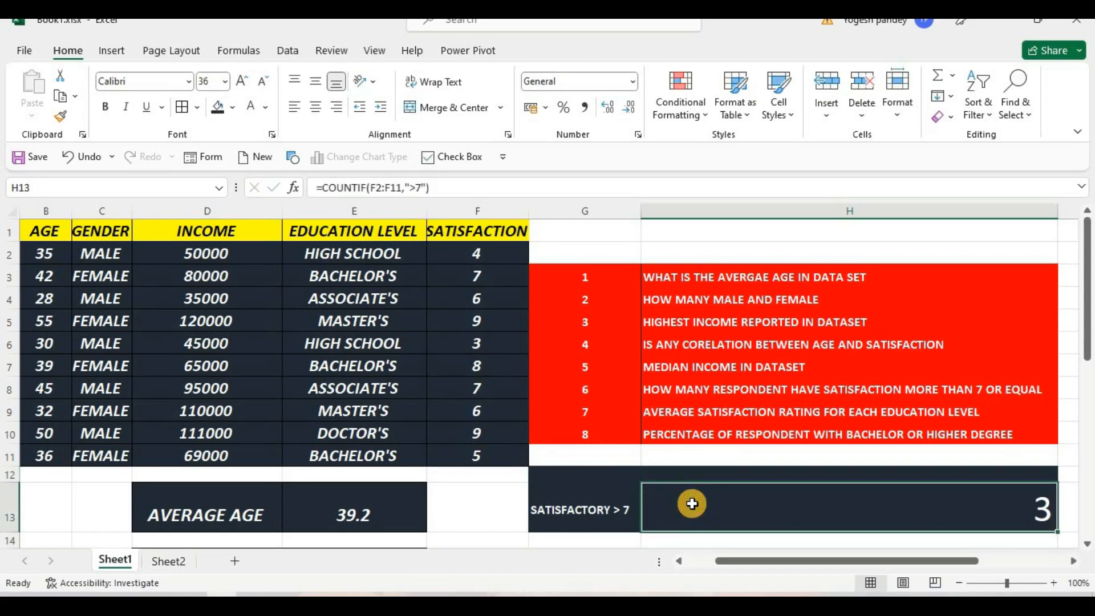
pyautogui.click(419, 188)
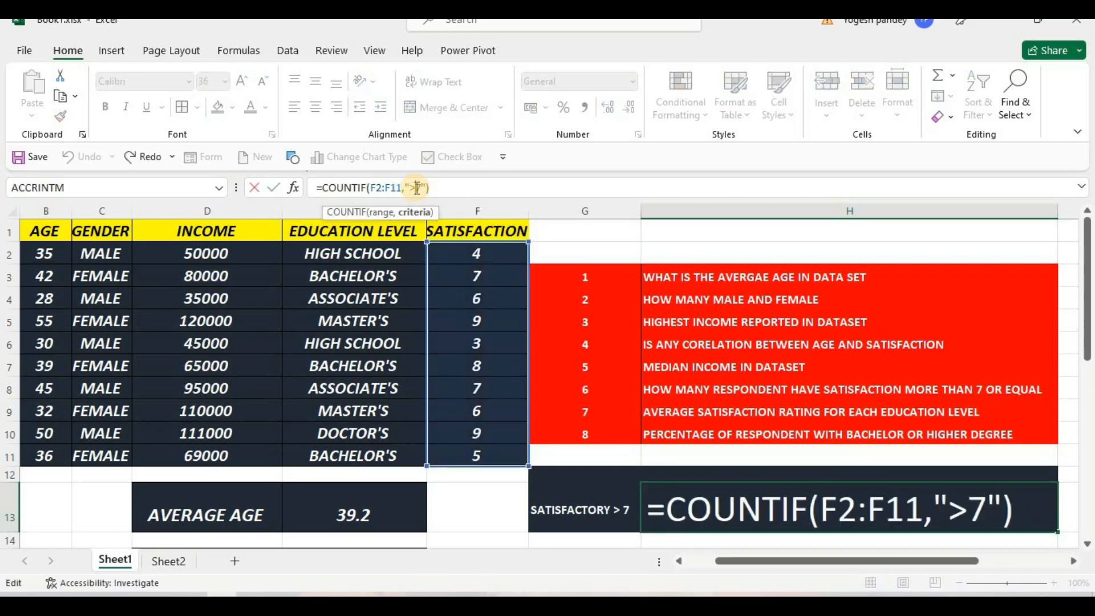
pyautogui.write('=')
pyautogui.press('Return')
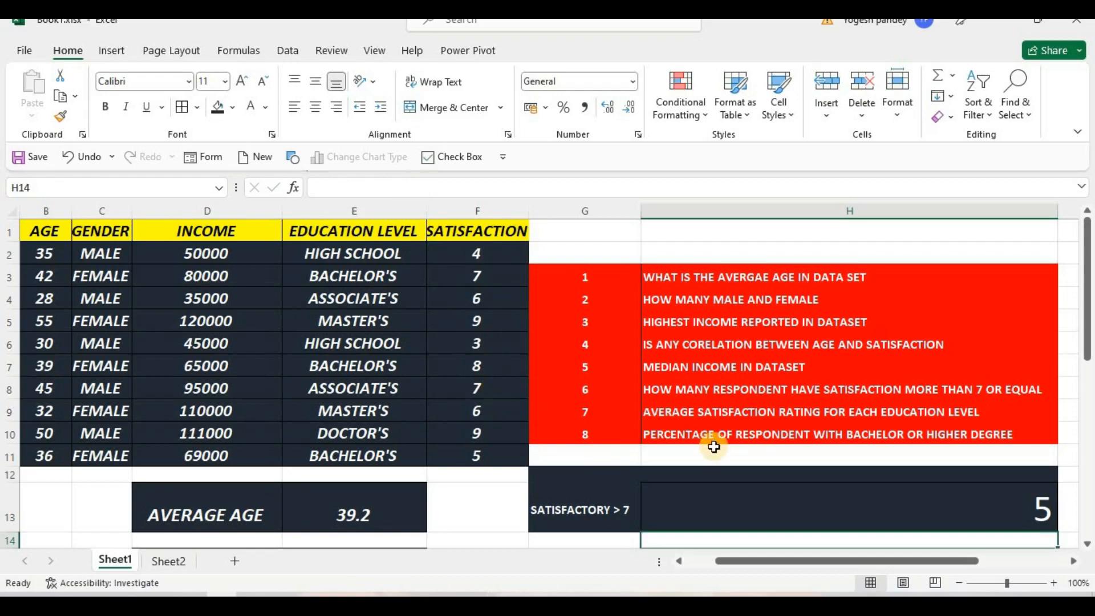
# Review the average satisfaction label in G16 and the education-level table in G31:H35, selecting the HIGH SCHOOL answer cell H31
pyautogui.scroll(-2, 713, 446)
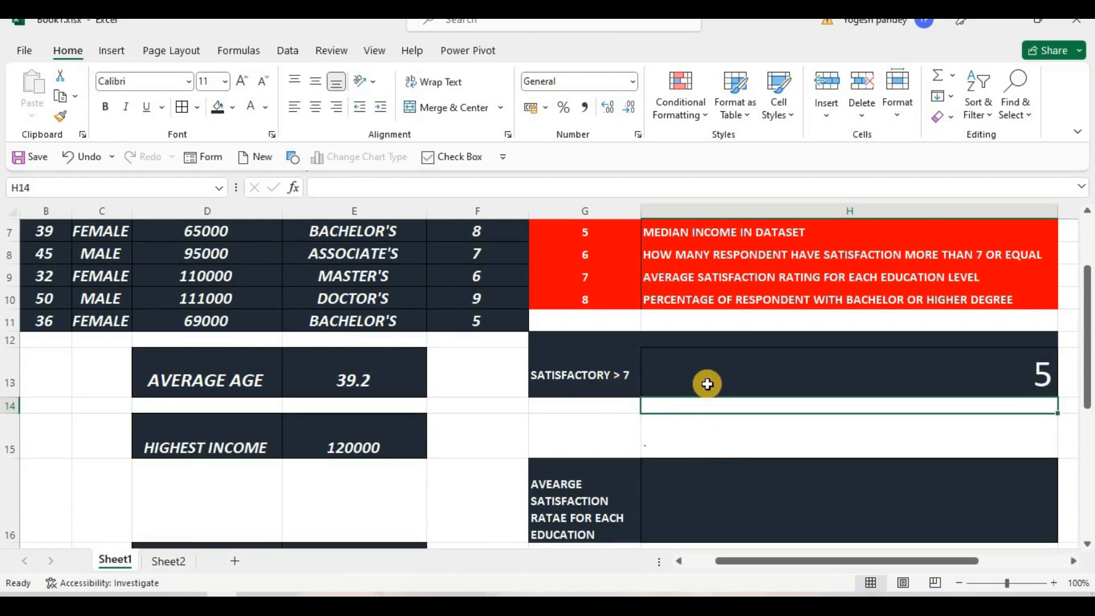
pyautogui.click(594, 516)
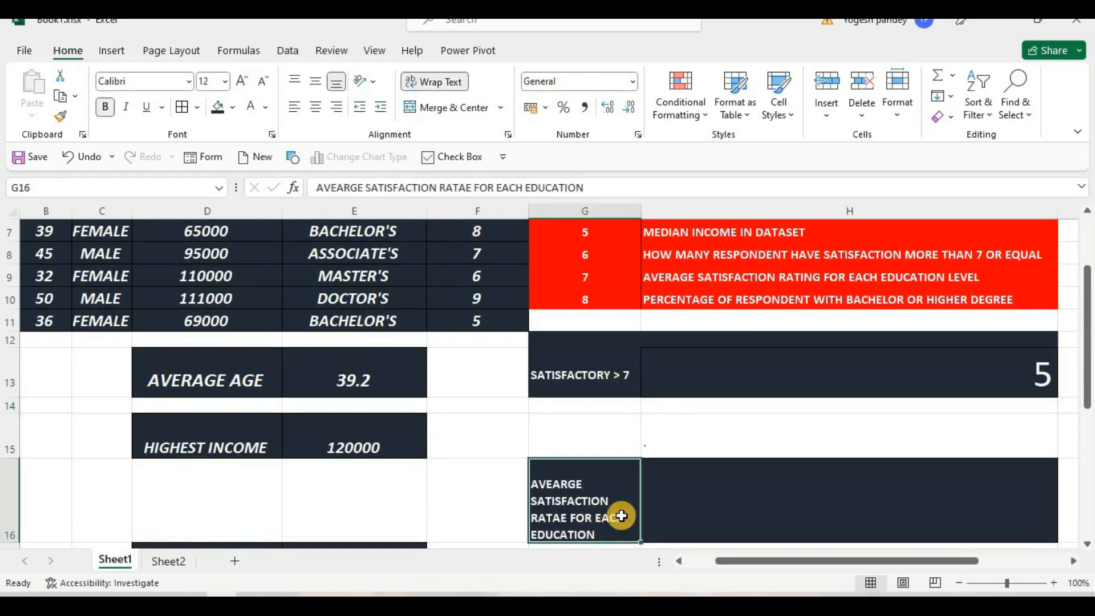
pyautogui.scroll(-2, 622, 516)
pyautogui.scroll(-4, 621, 511)
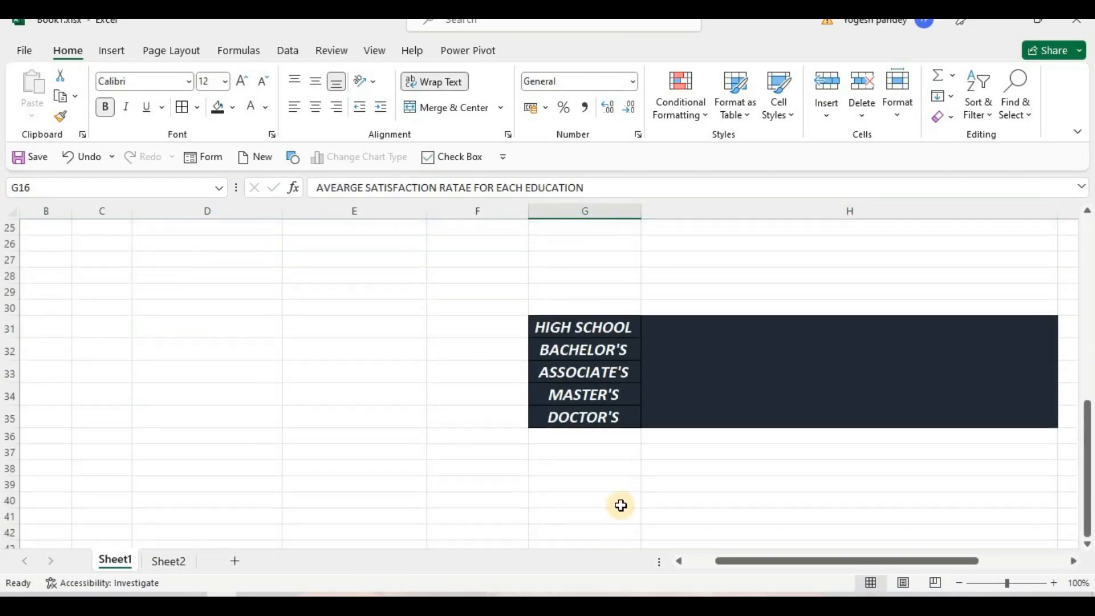
pyautogui.click(689, 334)
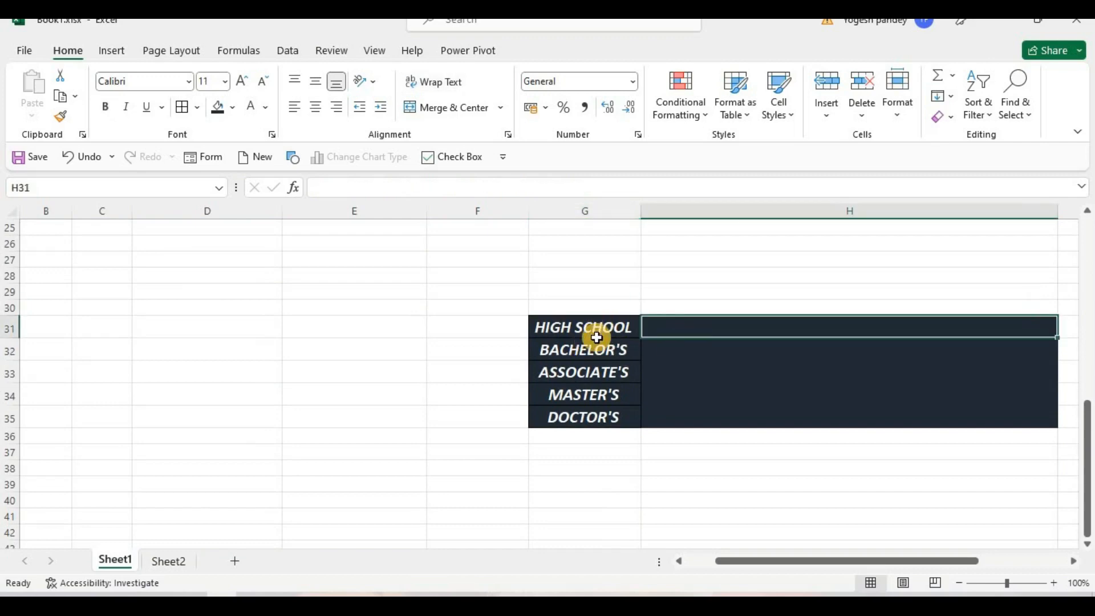
pyautogui.scroll(2, 597, 337)
pyautogui.scroll(2, 587, 382)
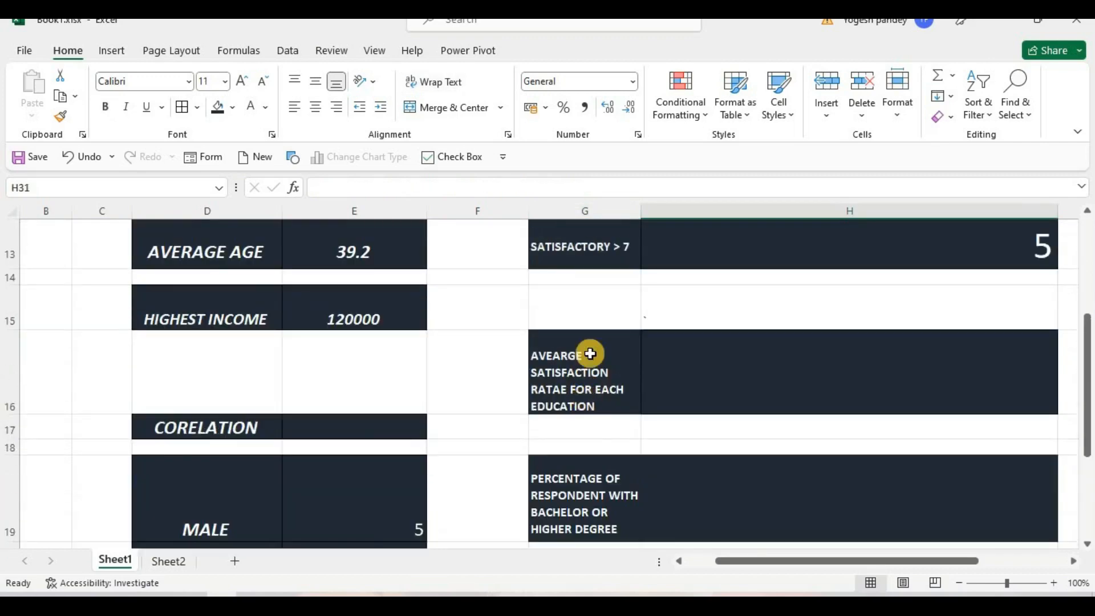
pyautogui.scroll(-3, 599, 428)
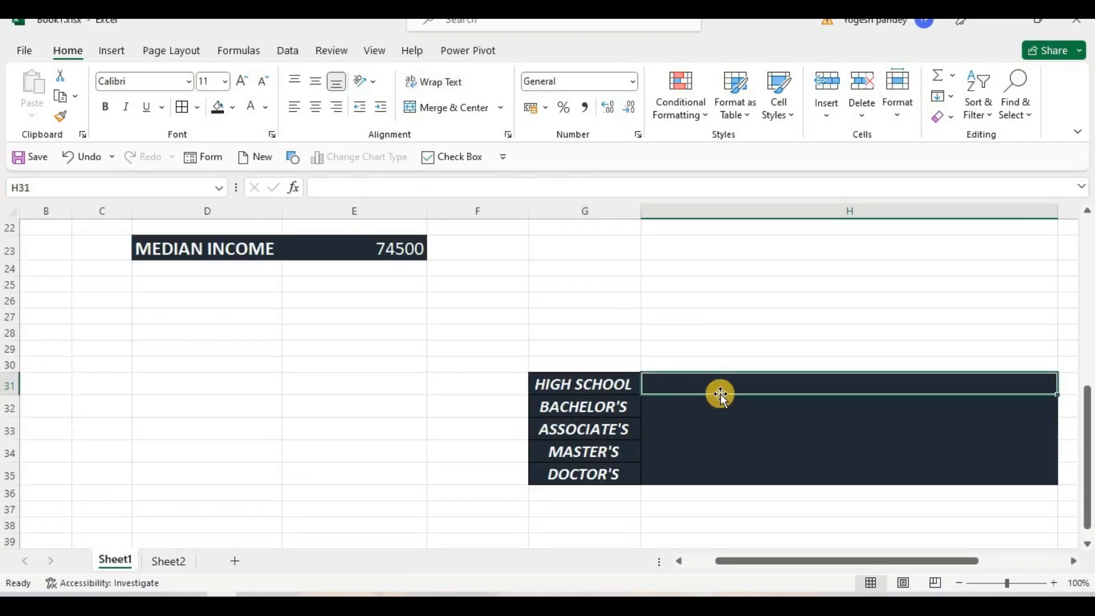
# Start an AVERAGEIF formula in H31 for HIGH SCHOOL and set its range to the education levels in E2:E11
pyautogui.write('=')
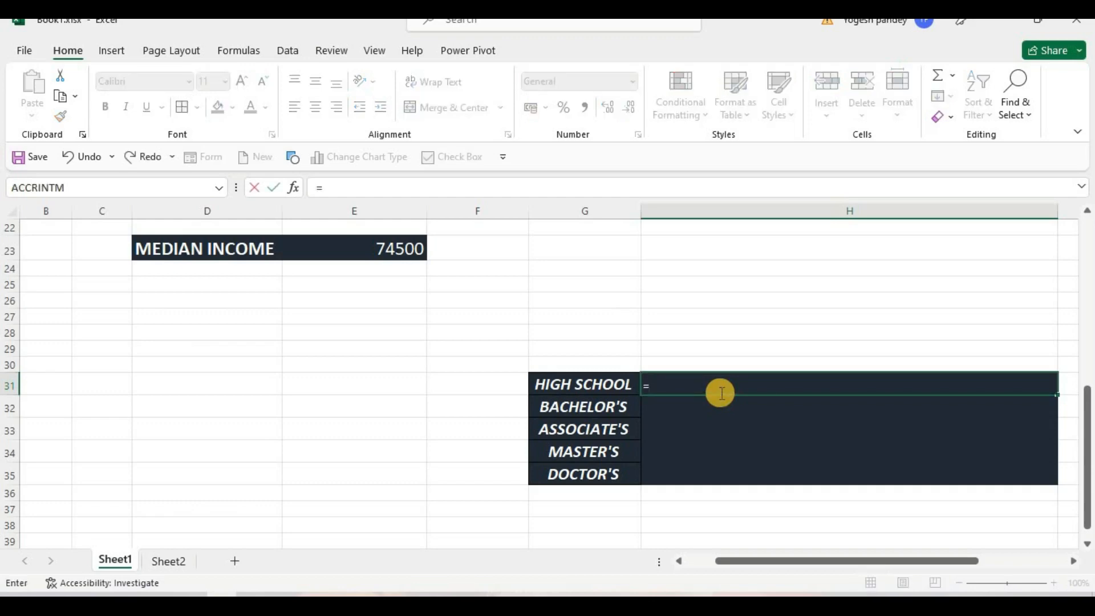
pyautogui.write('AVERAGE')
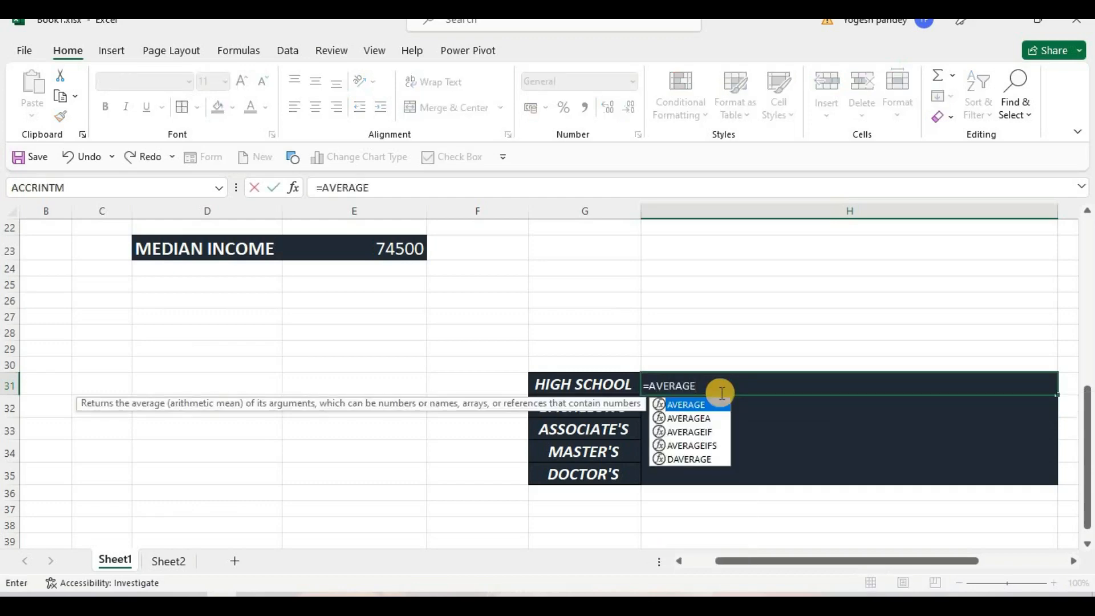
pyautogui.write('IF(')
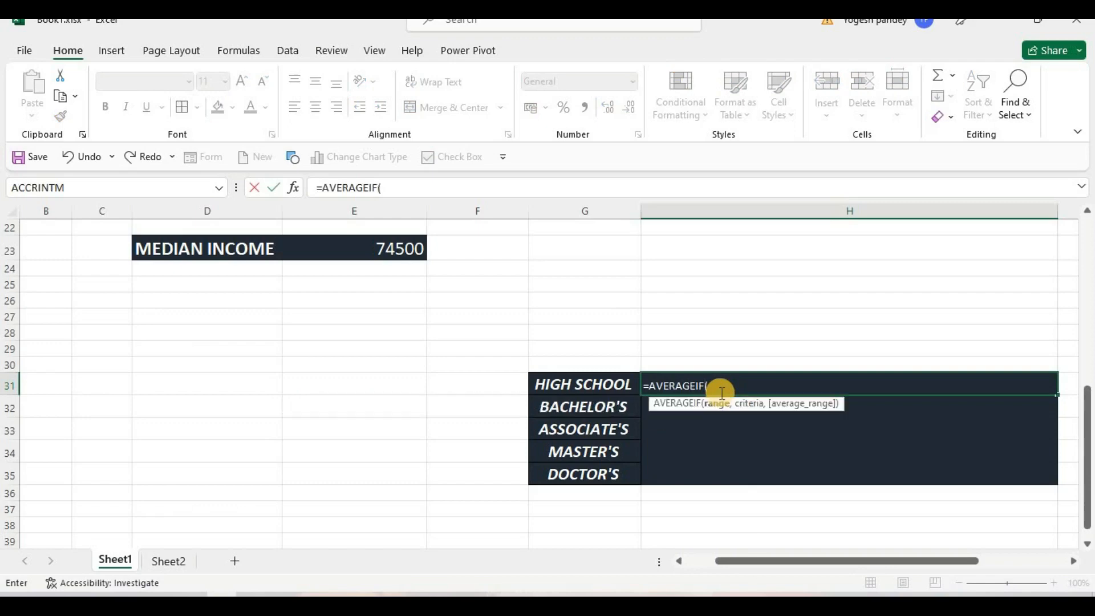
pyautogui.click(293, 188)
pyautogui.scroll(4, 824, 360)
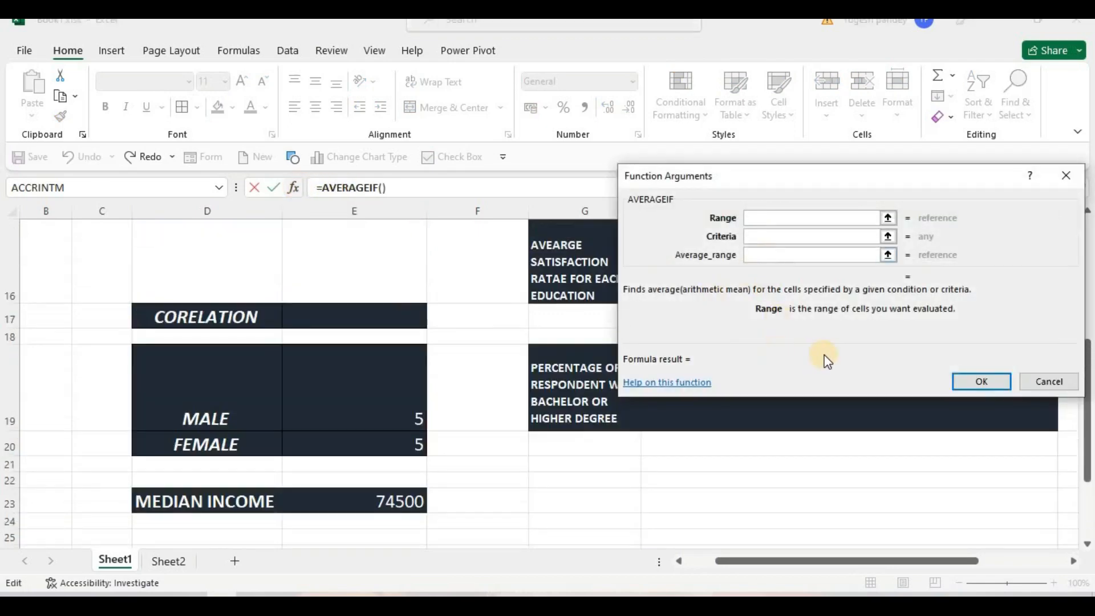
pyautogui.scroll(3, 829, 361)
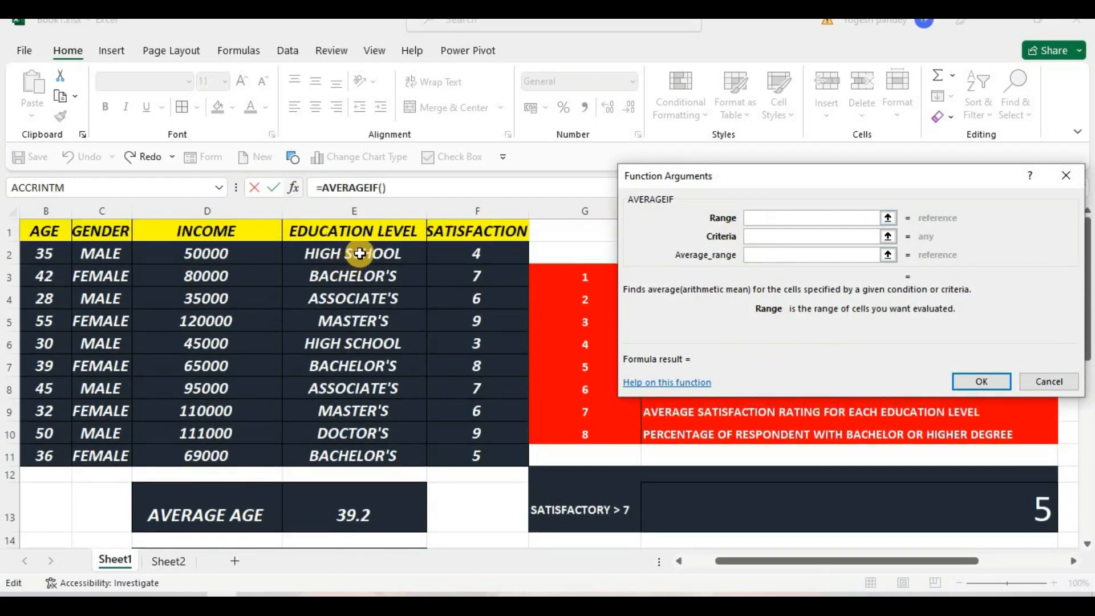
pyautogui.moveTo(359, 253); pyautogui.dragTo(361, 454)
# Set the AVERAGEIF criteria to the HIGH SCHOOL label cell G31
pyautogui.click(756, 238)
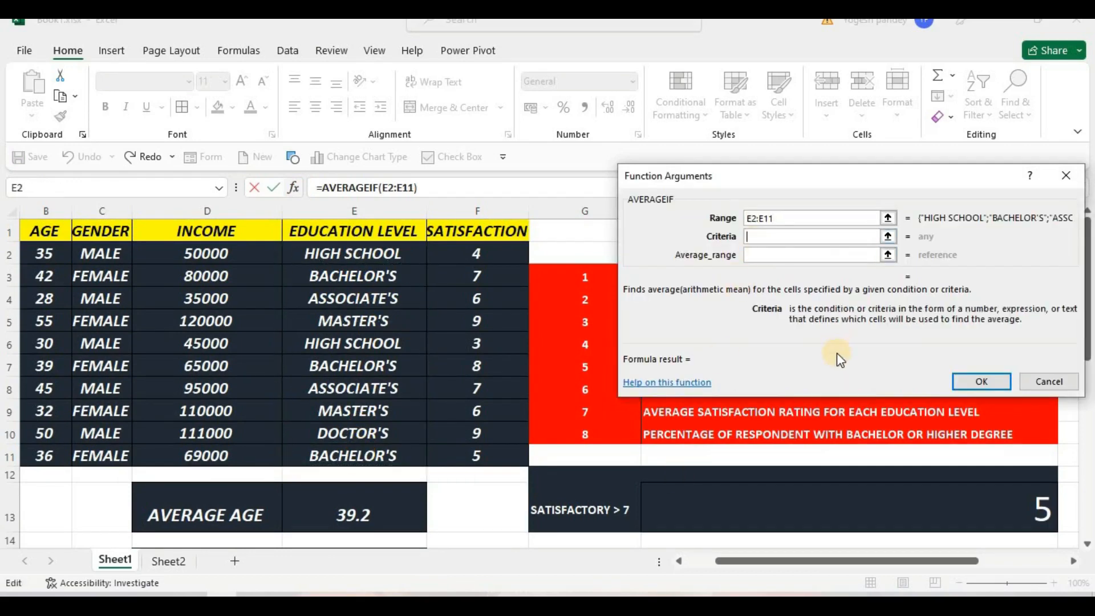
pyautogui.scroll(-5, 837, 352)
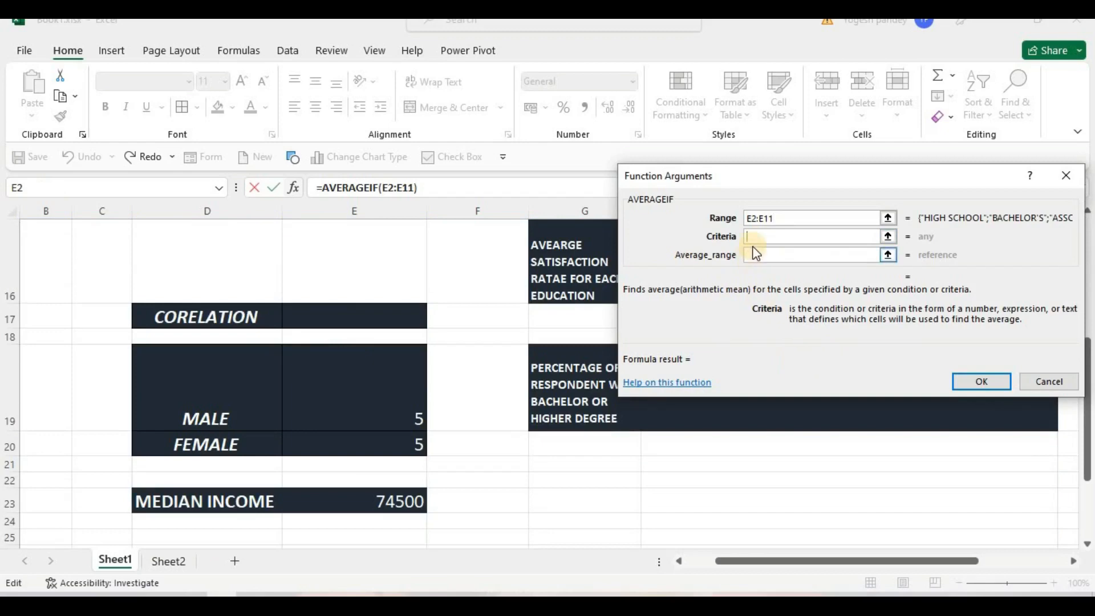
pyautogui.scroll(1, 548, 376)
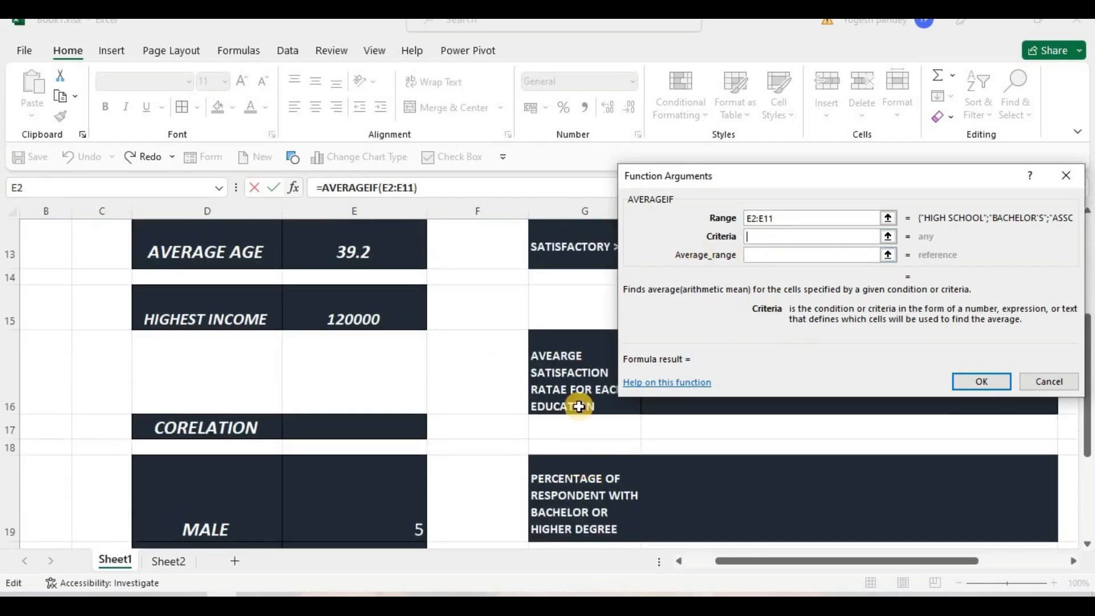
pyautogui.scroll(2, 580, 388)
pyautogui.scroll(-1, 581, 390)
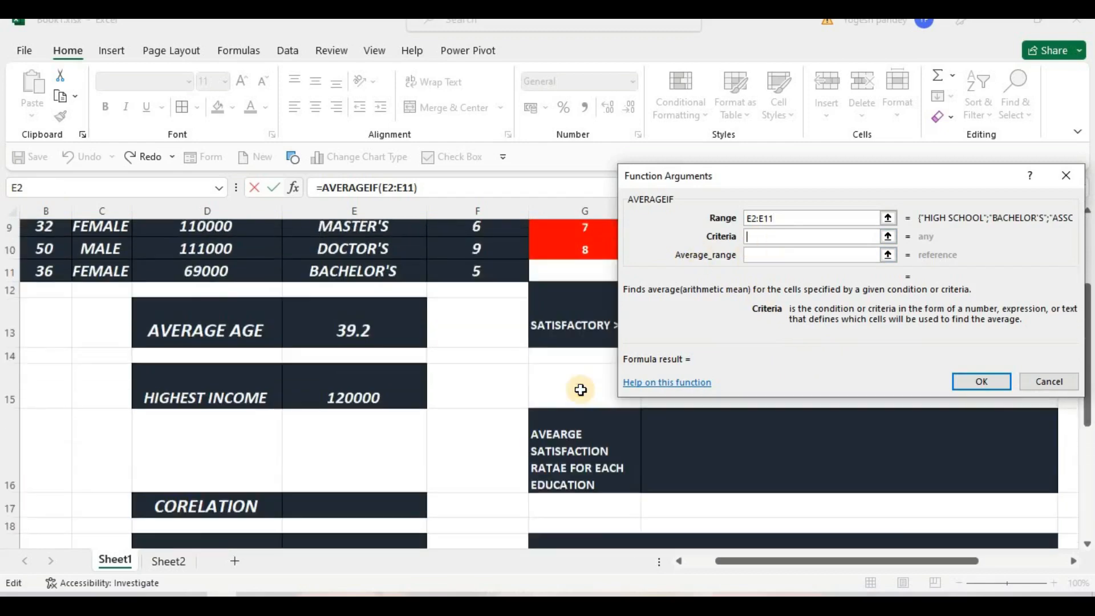
pyautogui.scroll(-3, 581, 390)
pyautogui.click(580, 512)
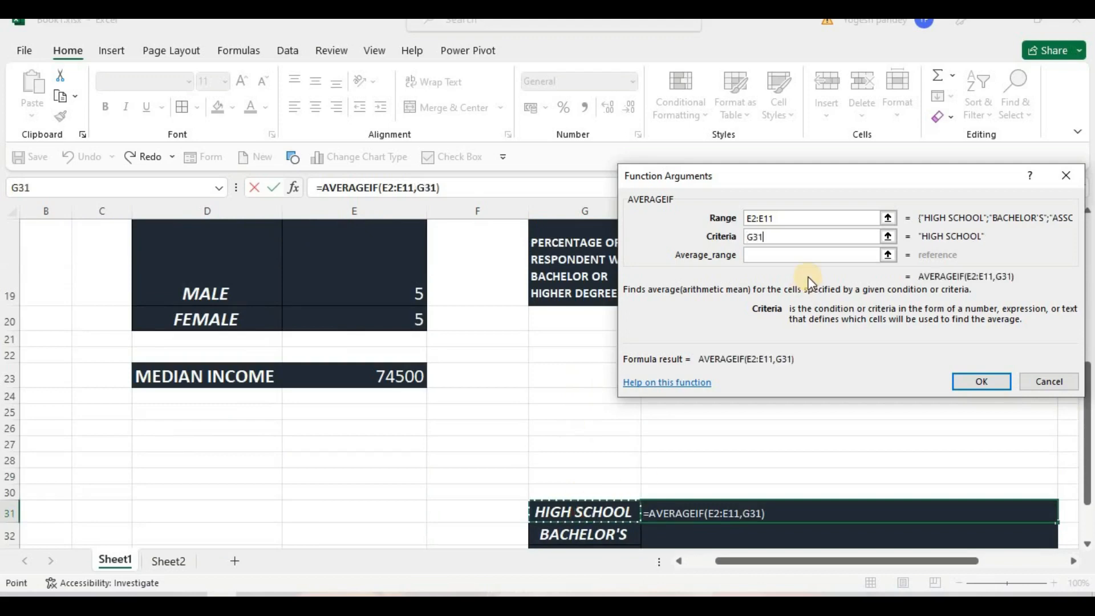
# Set the AVERAGEIF average range to the SATISFACTION ratings in F2:F11
pyautogui.click(761, 255)
pyautogui.scroll(4, 662, 330)
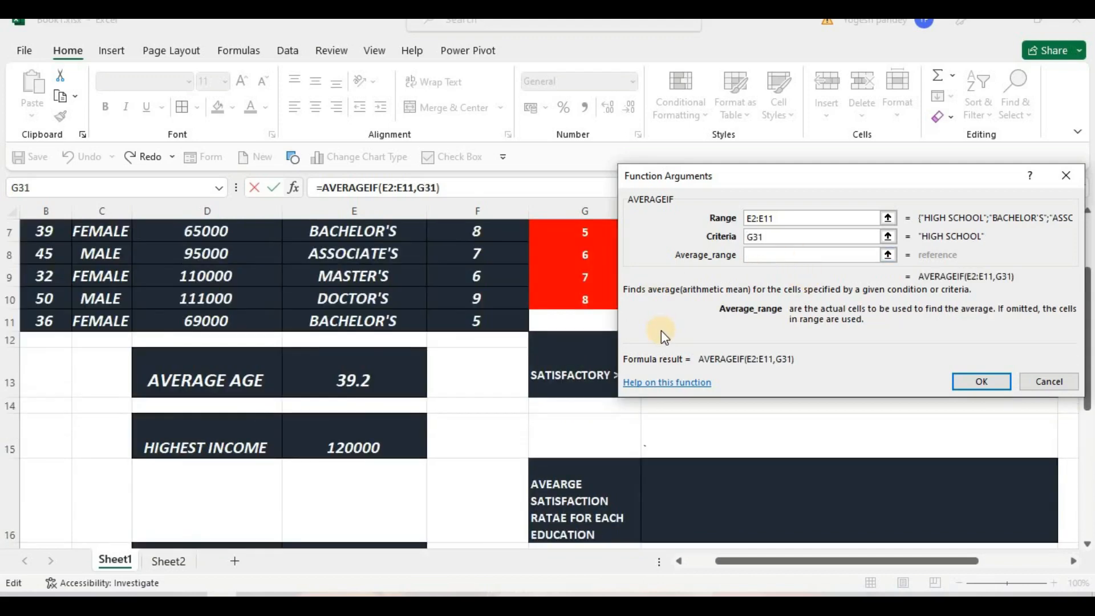
pyautogui.scroll(2, 662, 330)
pyautogui.moveTo(480, 249); pyautogui.dragTo(486, 450)
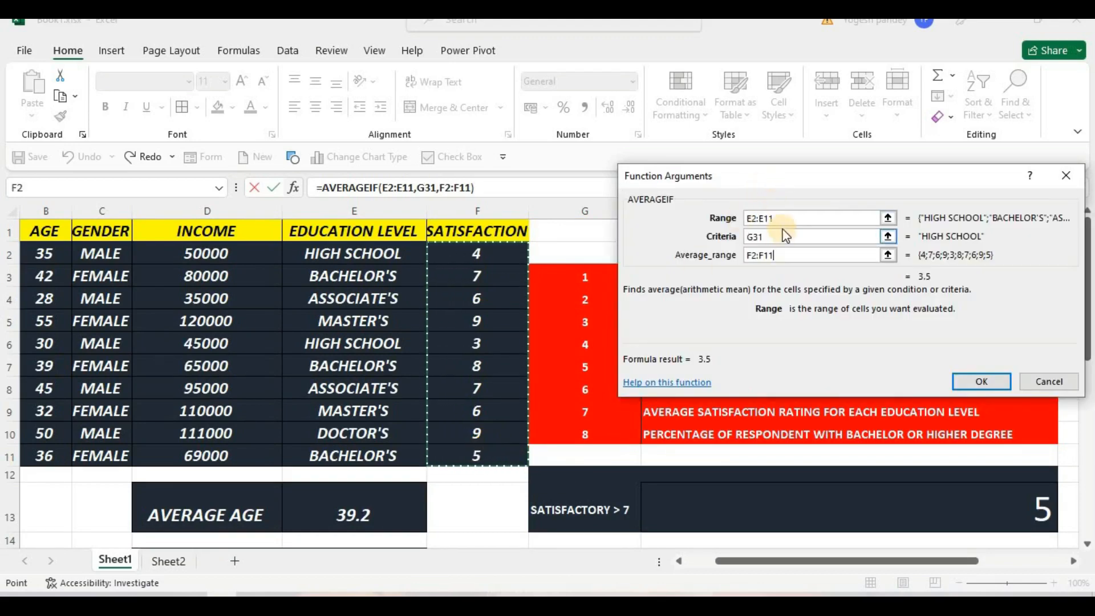
# Make the range $E$2:$E$11 and the average range $F$2:$F$11 absolute, and apply the AVERAGEIF formula to H31
pyautogui.click(739, 223)
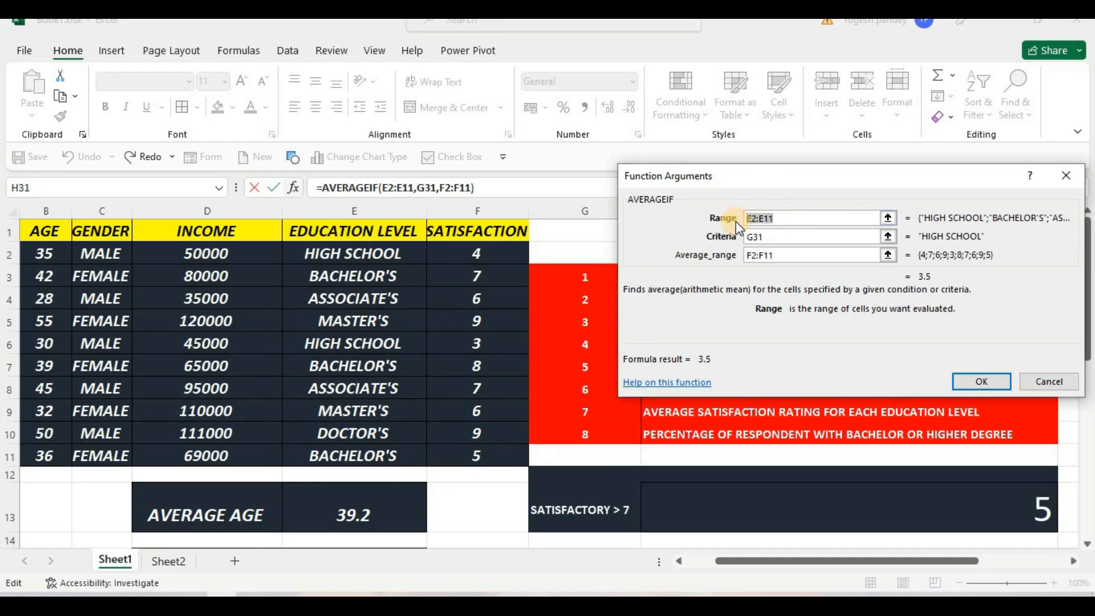
pyautogui.press('F4')
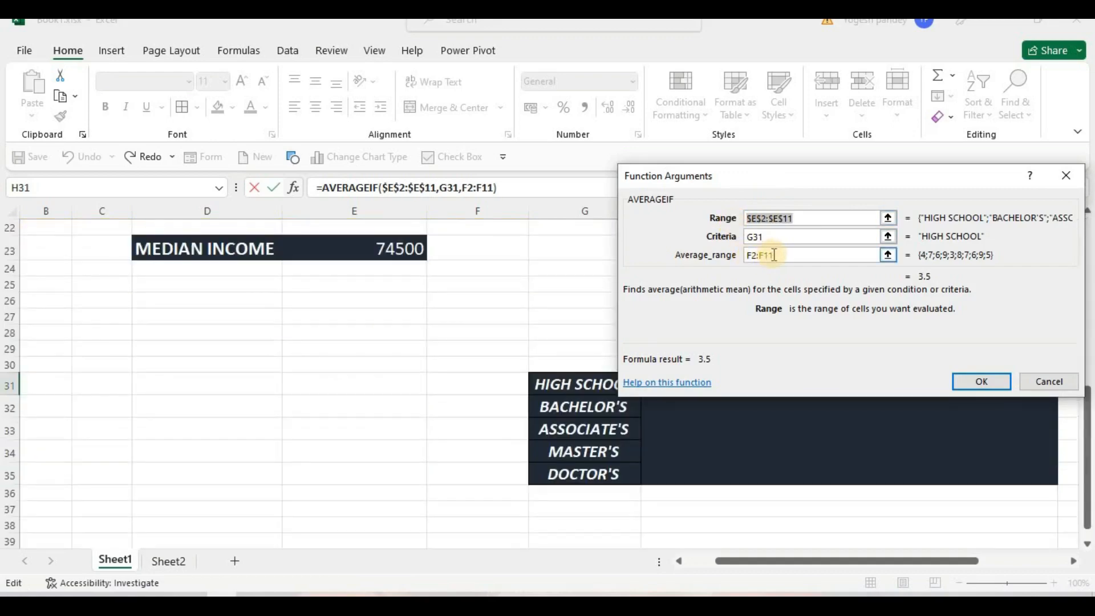
pyautogui.click(775, 255)
pyautogui.press('F4')
pyautogui.click(975, 379)
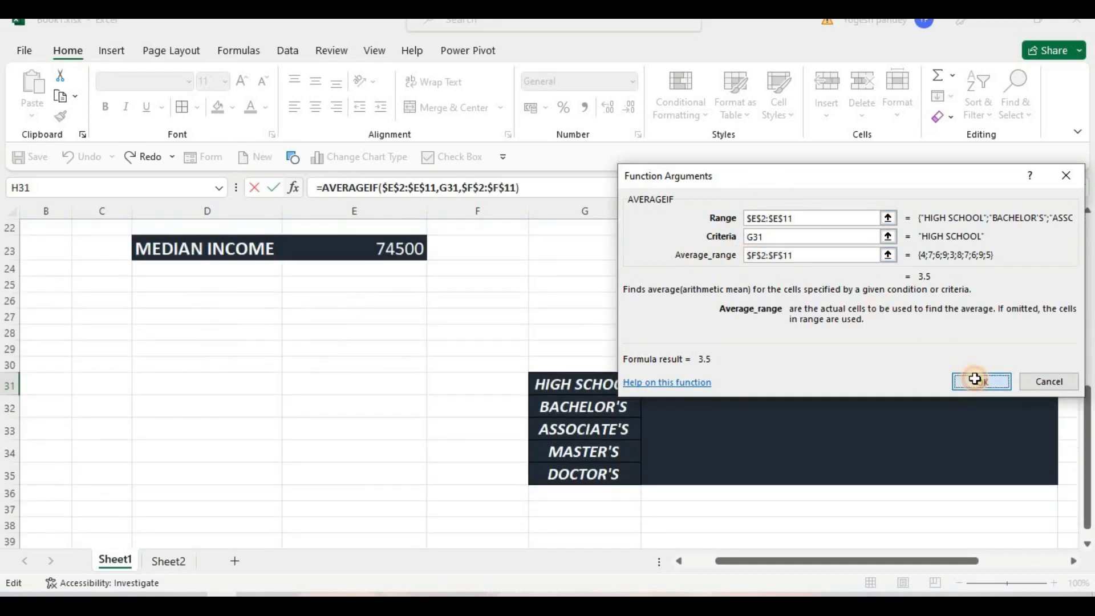
# Fill the AVERAGEIF formula from H31 down to H35 and check the copies for the other education levels
pyautogui.doubleClick(1059, 395)
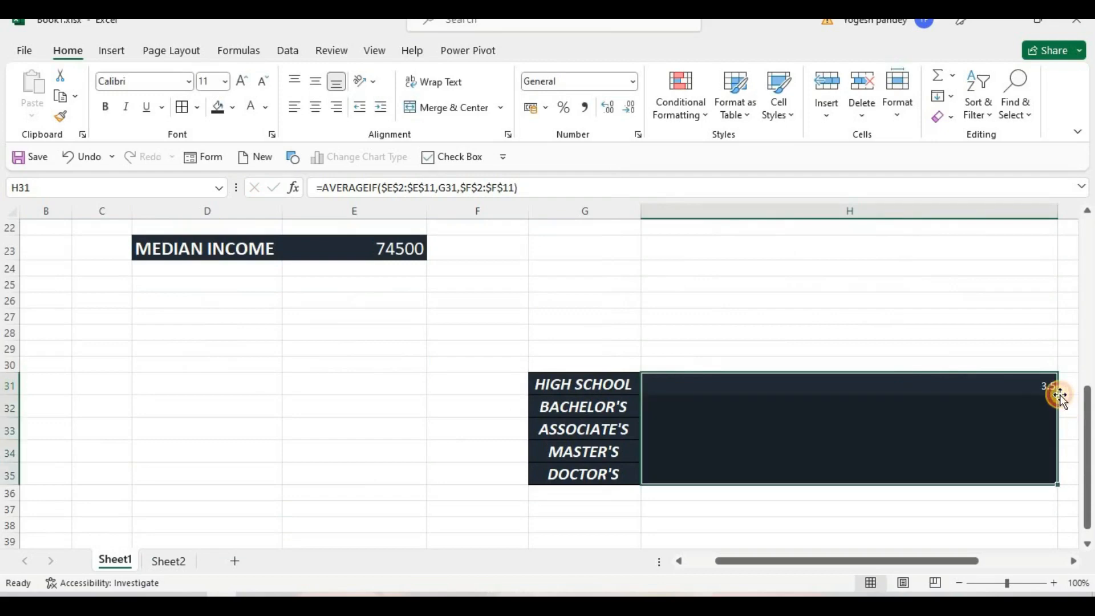
pyautogui.click(1013, 408)
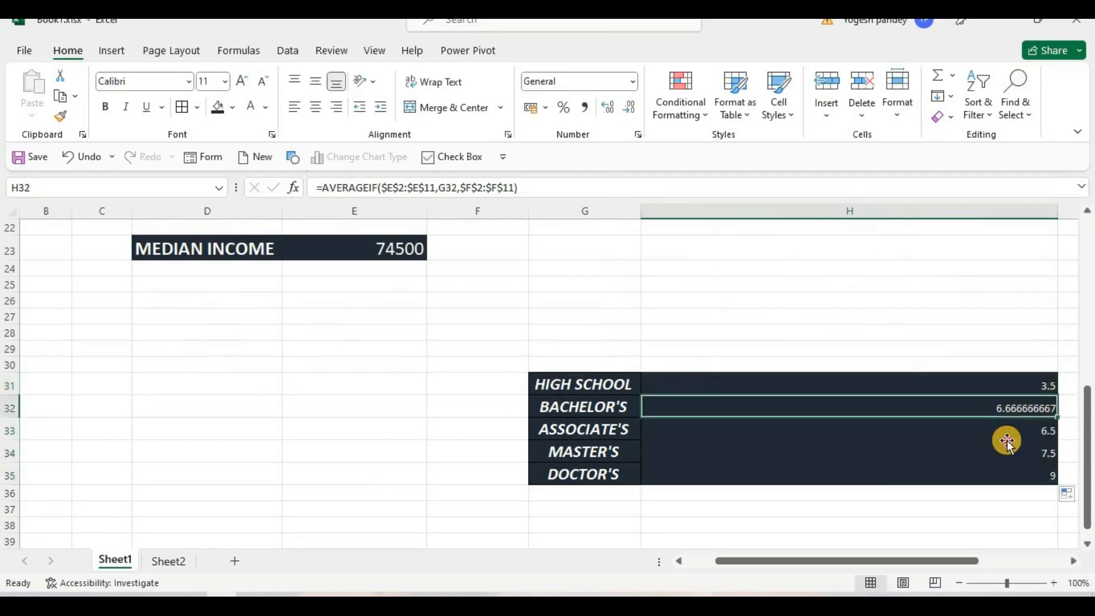
pyautogui.click(1009, 444)
# Reduce the BACHELOR'S average in H32 to two decimal places
pyautogui.click(983, 408)
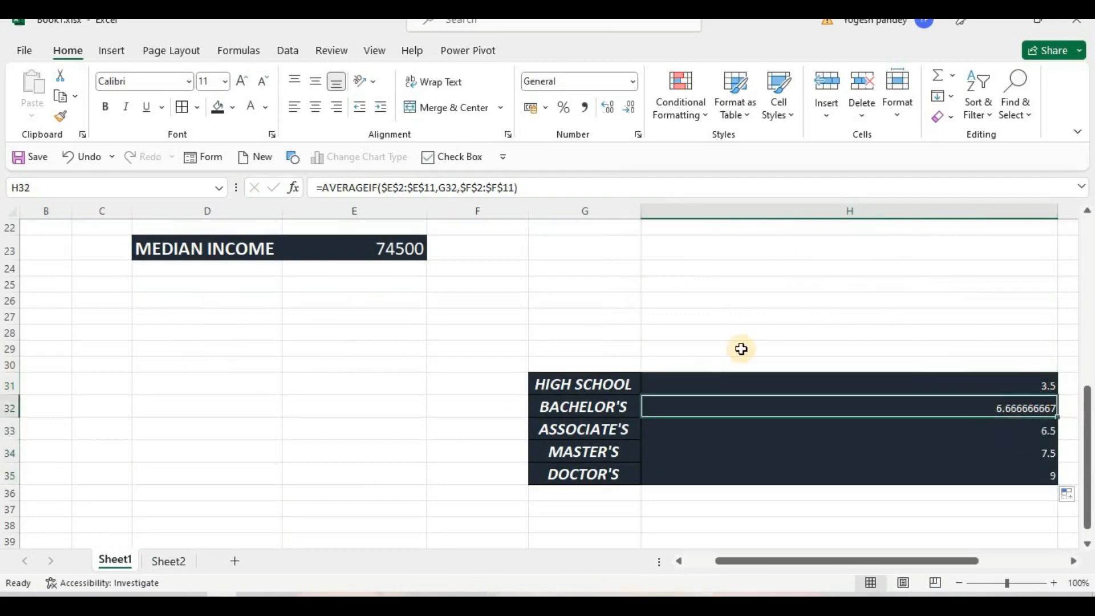
pyautogui.click(631, 110)
pyautogui.click(631, 109)
pyautogui.click(631, 109)
pyautogui.click(631, 110)
pyautogui.click(631, 110)
pyautogui.click(631, 110)
pyautogui.click(631, 110)
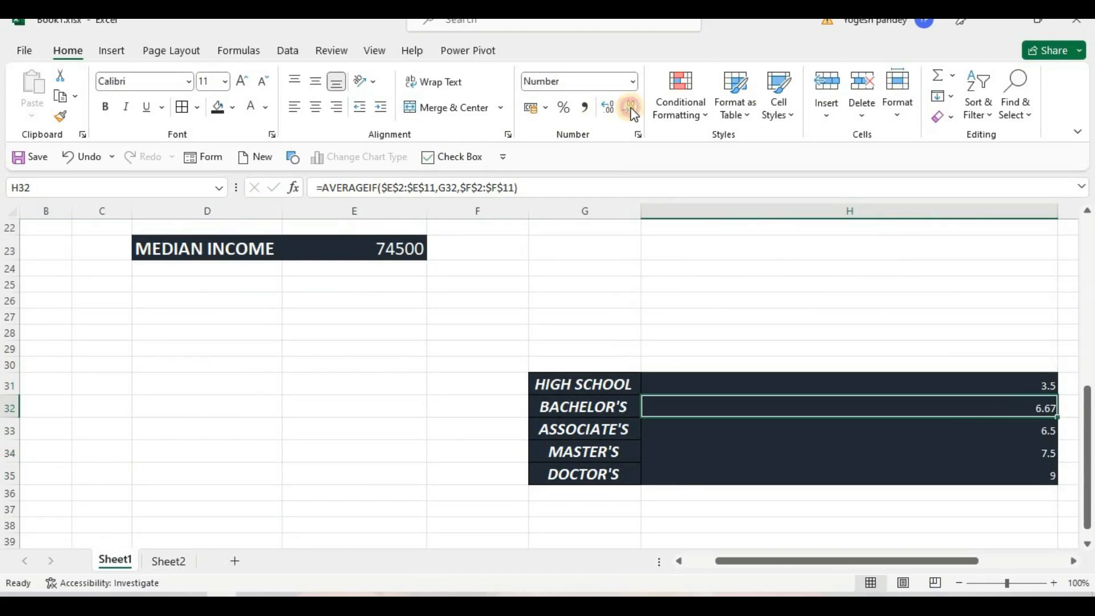
# Start the formula =(COUNTIF( in H19 beside PERCENTAGE OF RESPONDENT WITH BACHELOR OR HIGHER DEGREE
pyautogui.click(716, 251)
pyautogui.scroll(3, 712, 269)
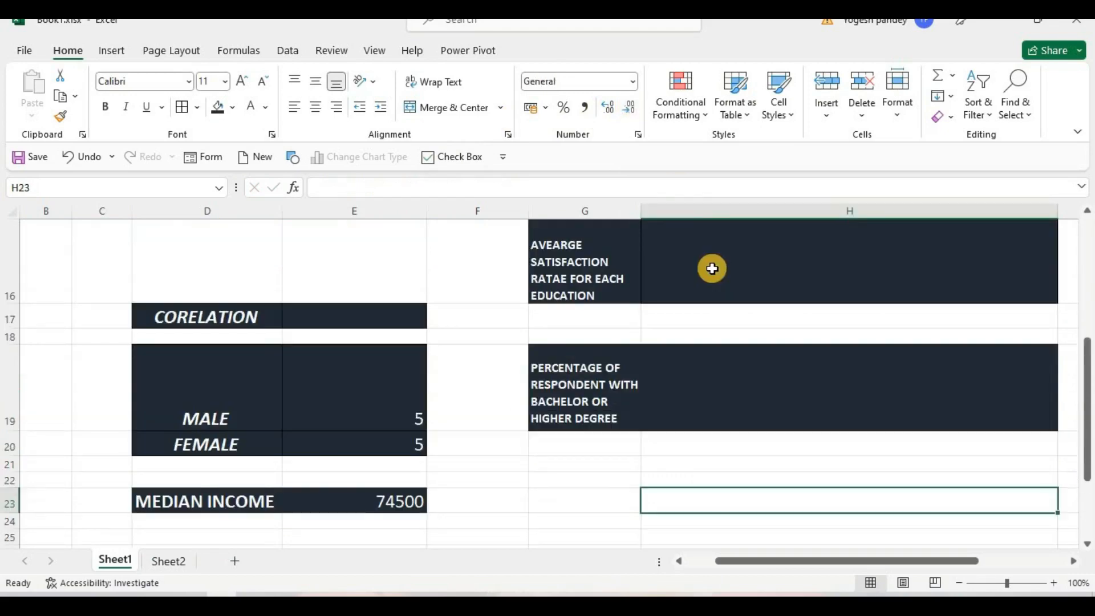
pyautogui.scroll(1, 712, 269)
pyautogui.scroll(-1, 704, 274)
pyautogui.click(704, 359)
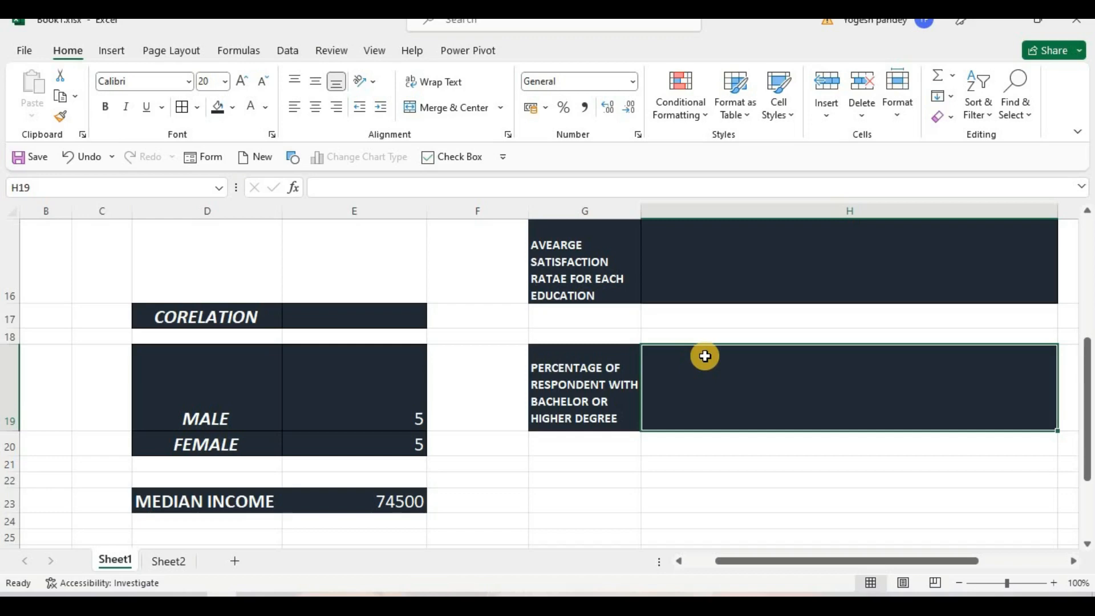
pyautogui.write('=')
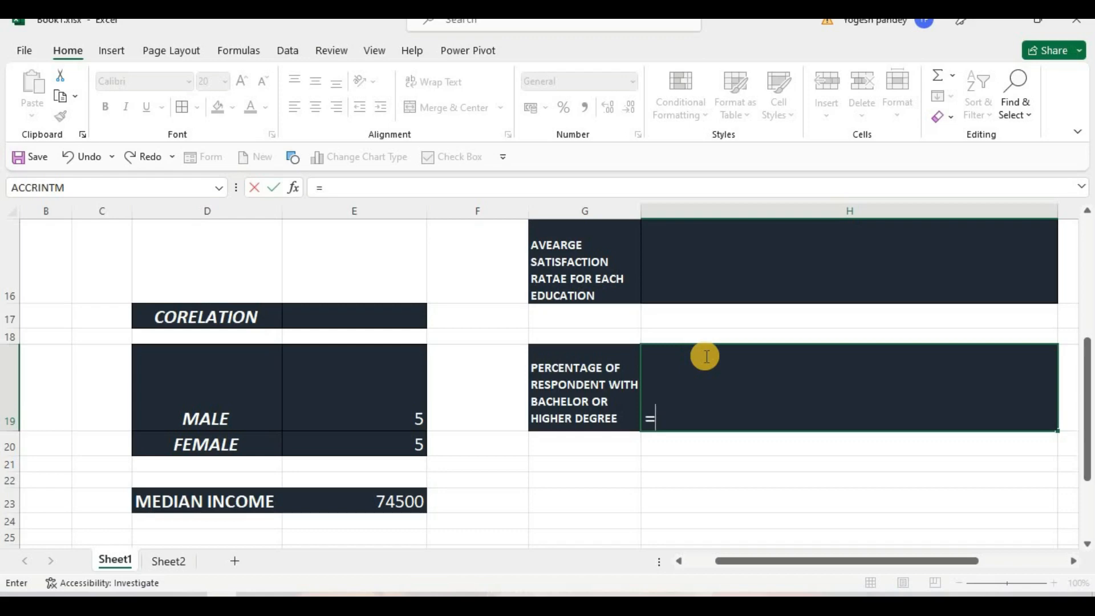
pyautogui.write('(COUN')
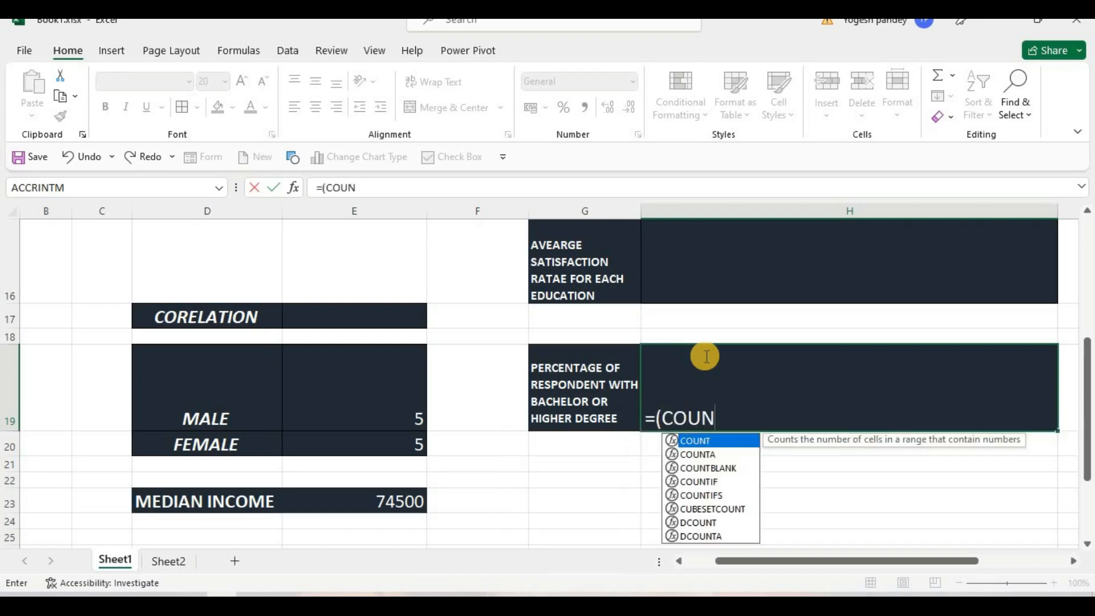
pyautogui.write('TIF')
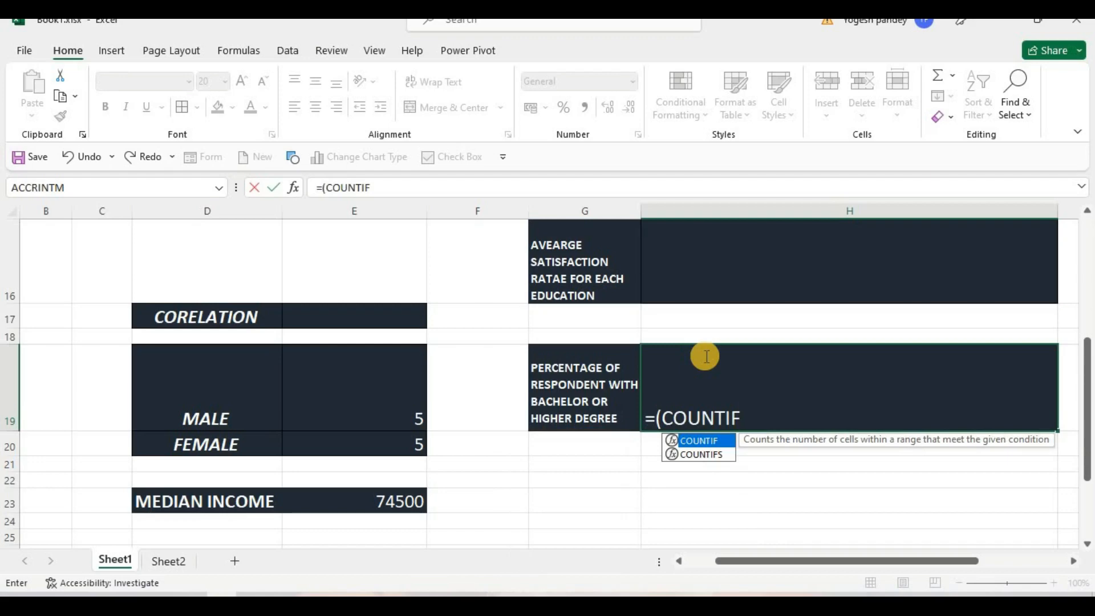
pyautogui.write('(')
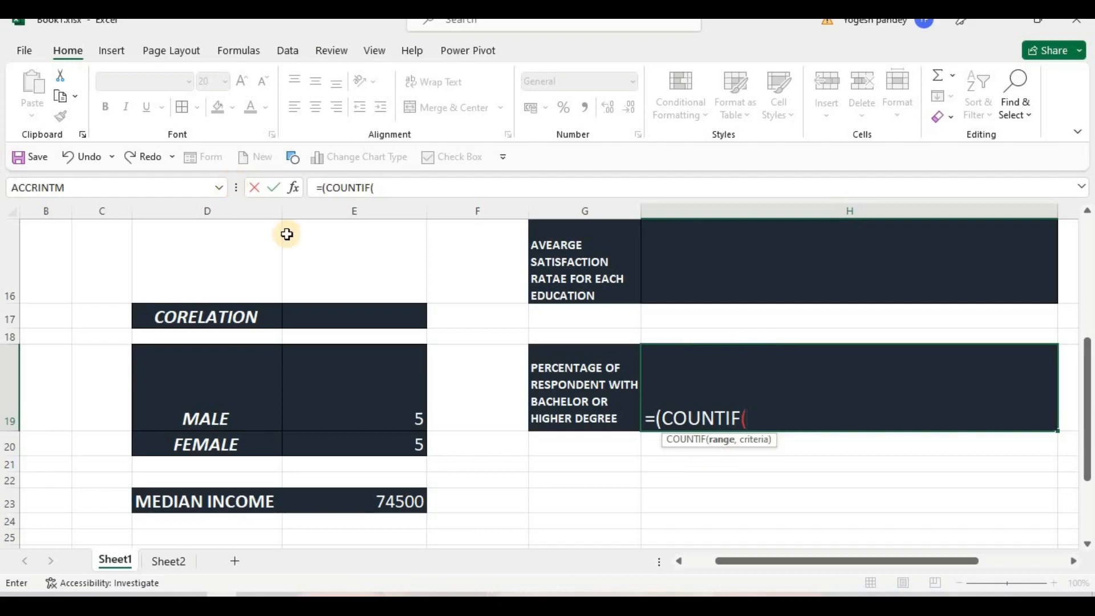
# Complete the first COUNTIF with range E2:E11 and criteria "BACHELOR'S", followed by a plus sign for another term
pyautogui.scroll(2, 298, 275)
pyautogui.scroll(3, 298, 276)
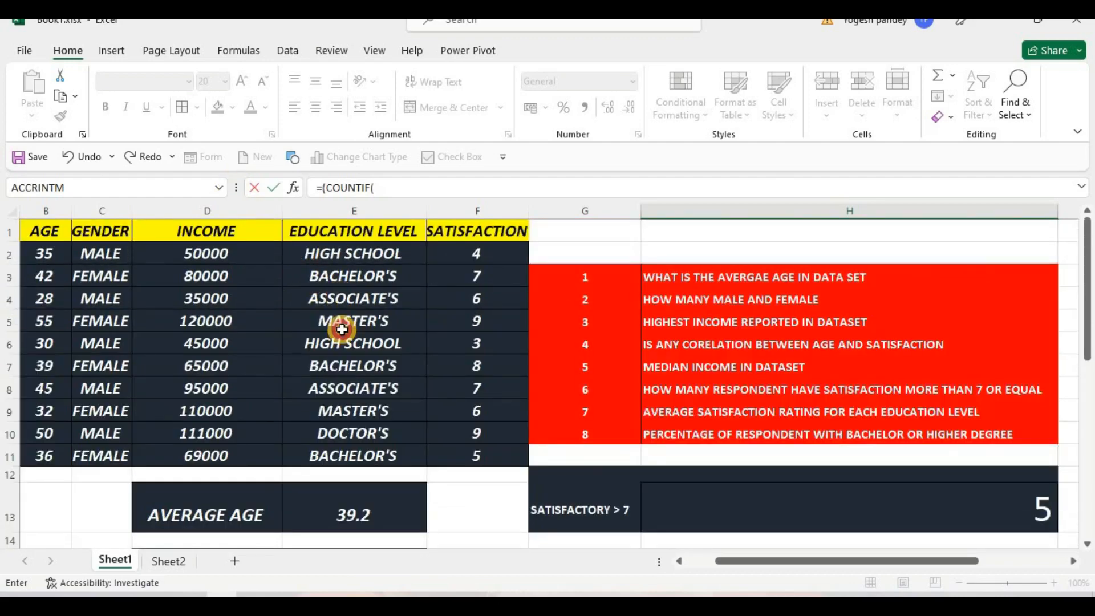
pyautogui.moveTo(342, 253); pyautogui.dragTo(354, 456)
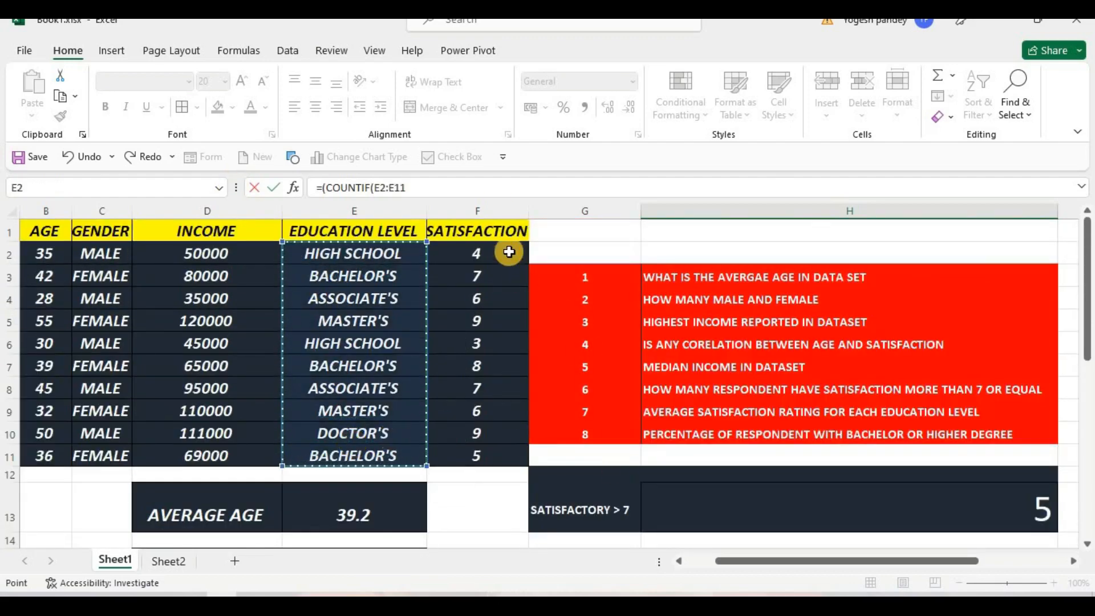
pyautogui.click(500, 183)
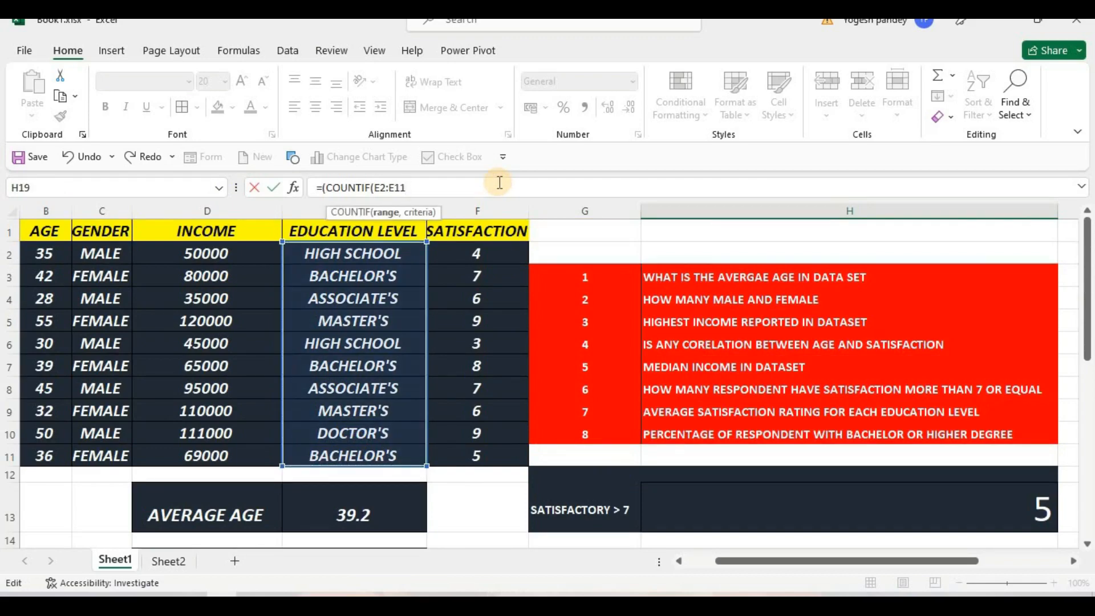
pyautogui.write(',"BACHELOR\'S")+')
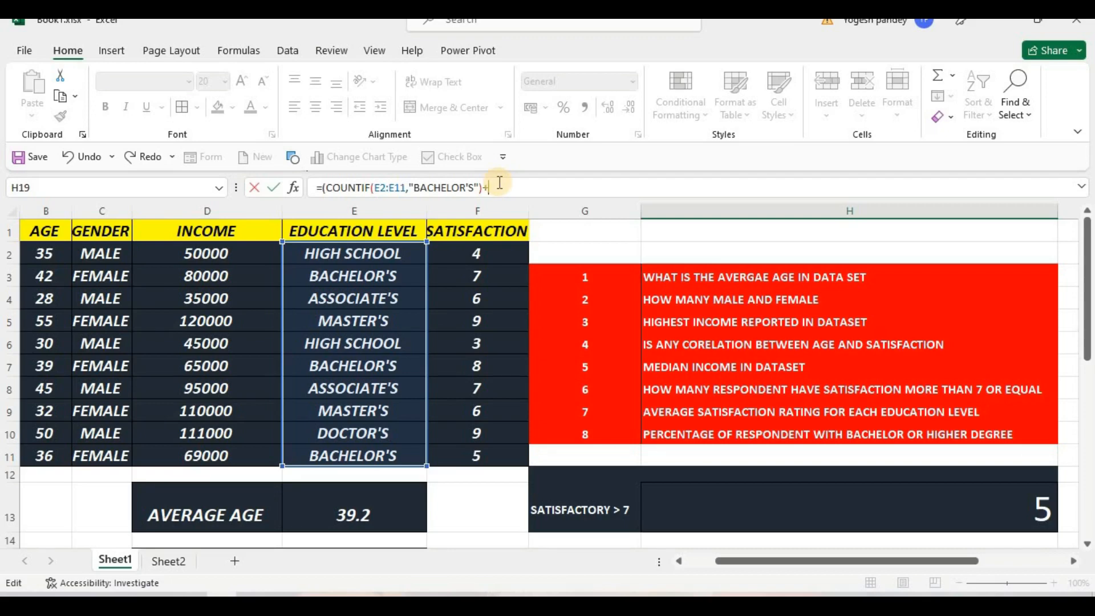
# Add a second COUNTIF term to the H19 formula with range E2:E11 and criteria MASTER'S
pyautogui.write('COUNT')
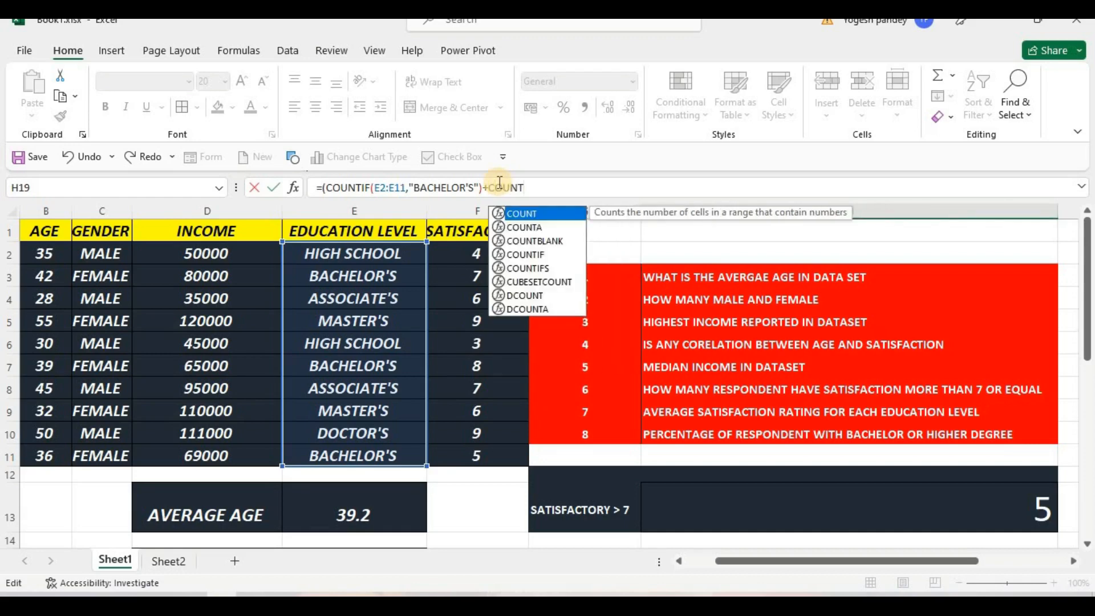
pyautogui.write('IF(')
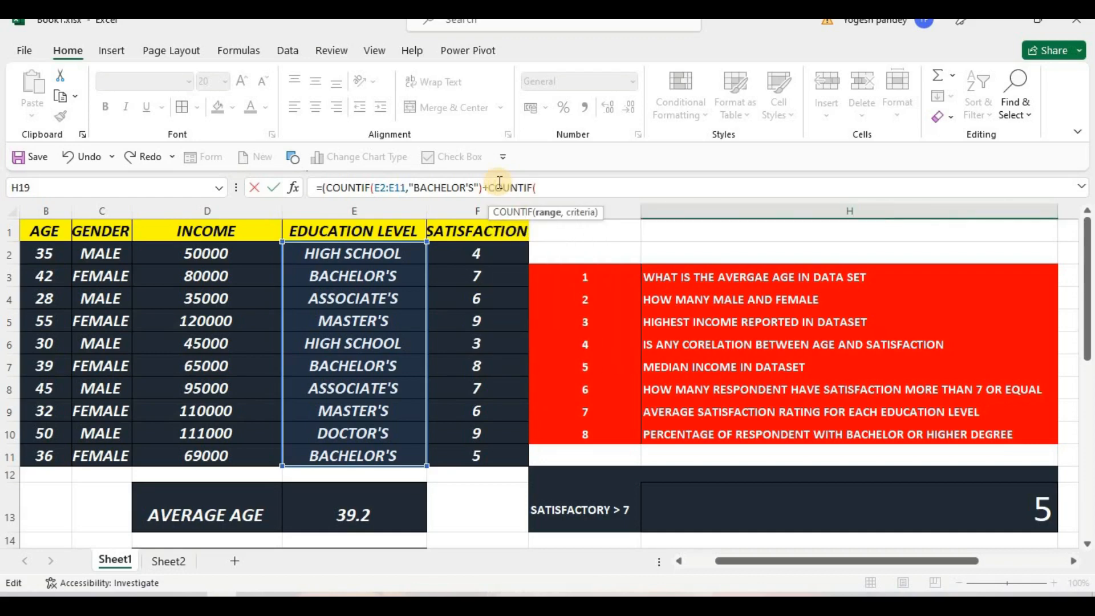
pyautogui.moveTo(383, 251); pyautogui.dragTo(361, 454)
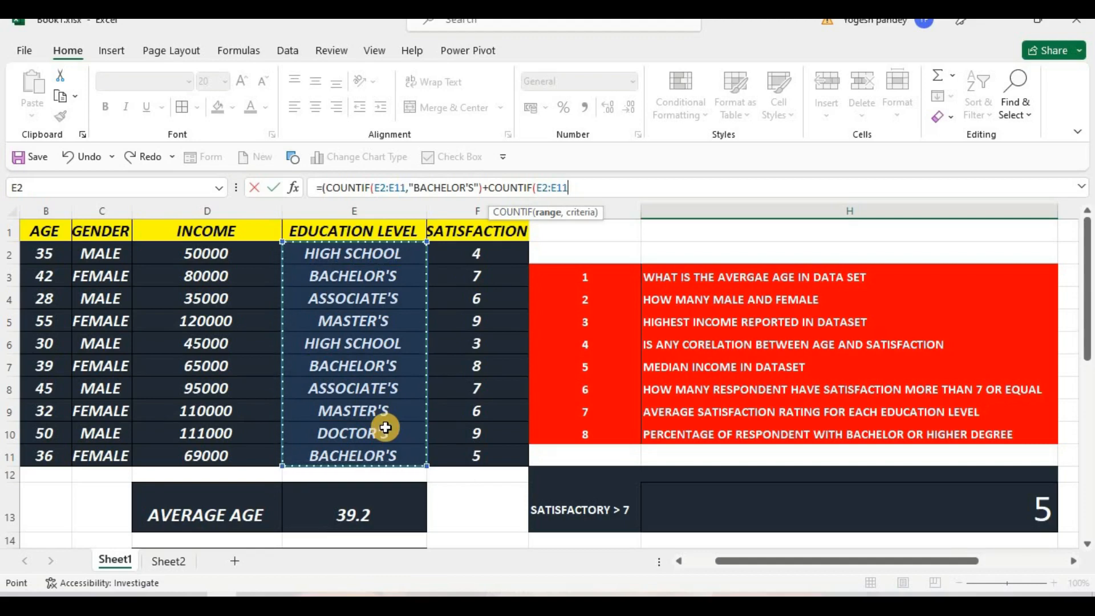
pyautogui.write(',')
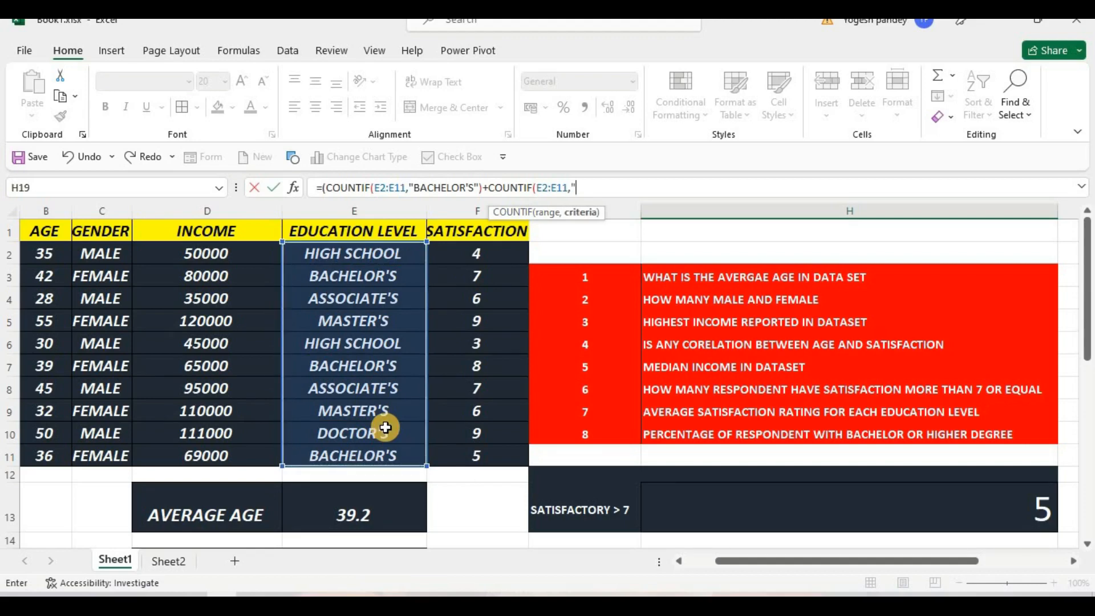
pyautogui.write('"MASTER\'S)')
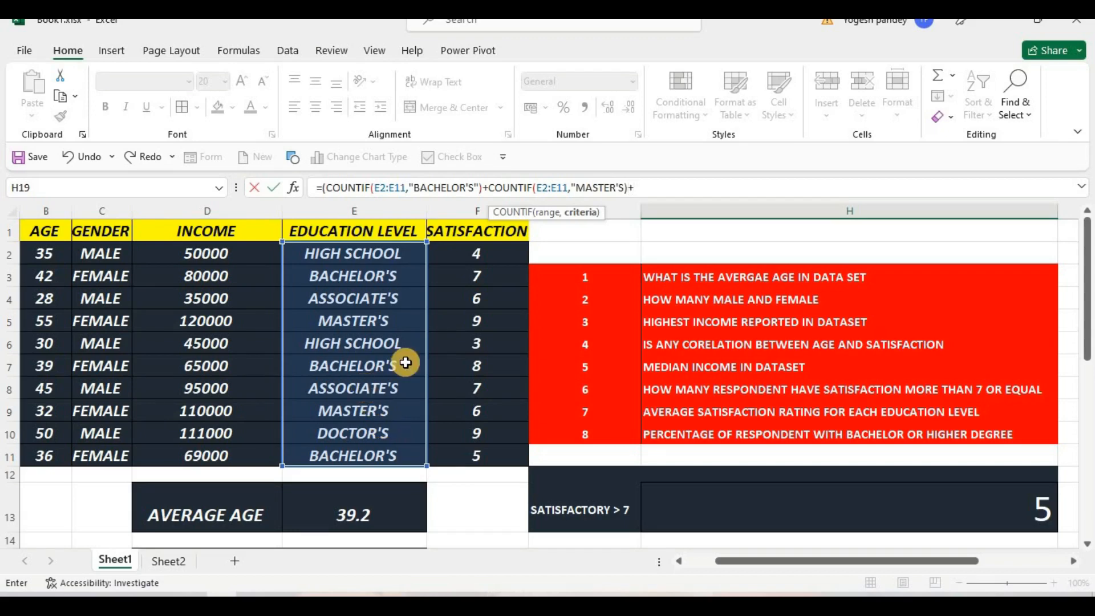
# Add a third COUNTIF term to the sum with range E2:E11 and criteria "DOCTOR'S"
pyautogui.write('+COUNT')
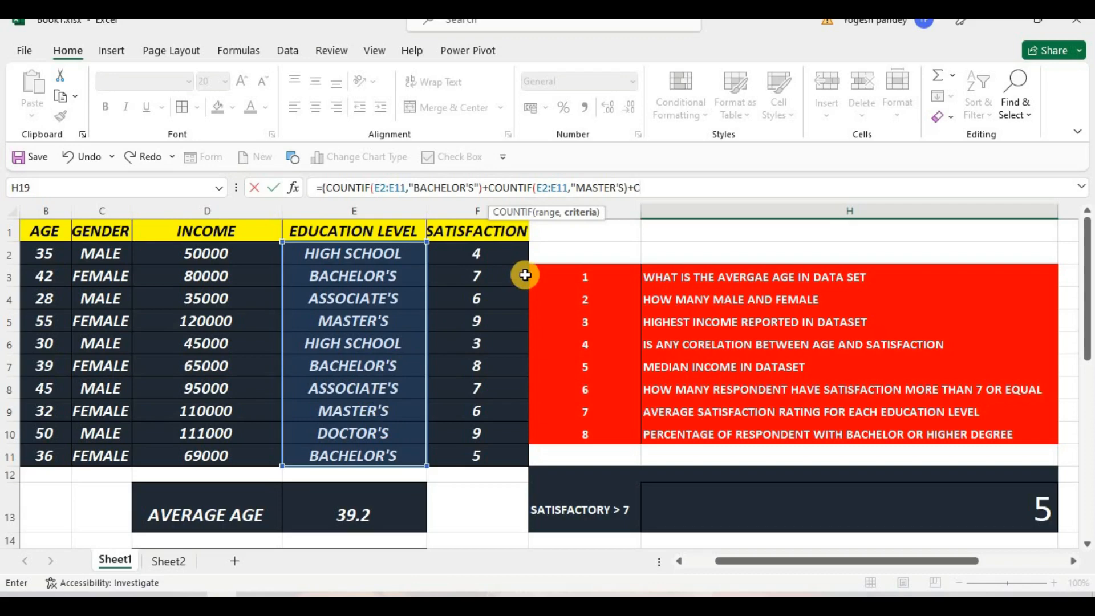
pyautogui.write('IF(')
pyautogui.moveTo(359, 250); pyautogui.dragTo(379, 445)
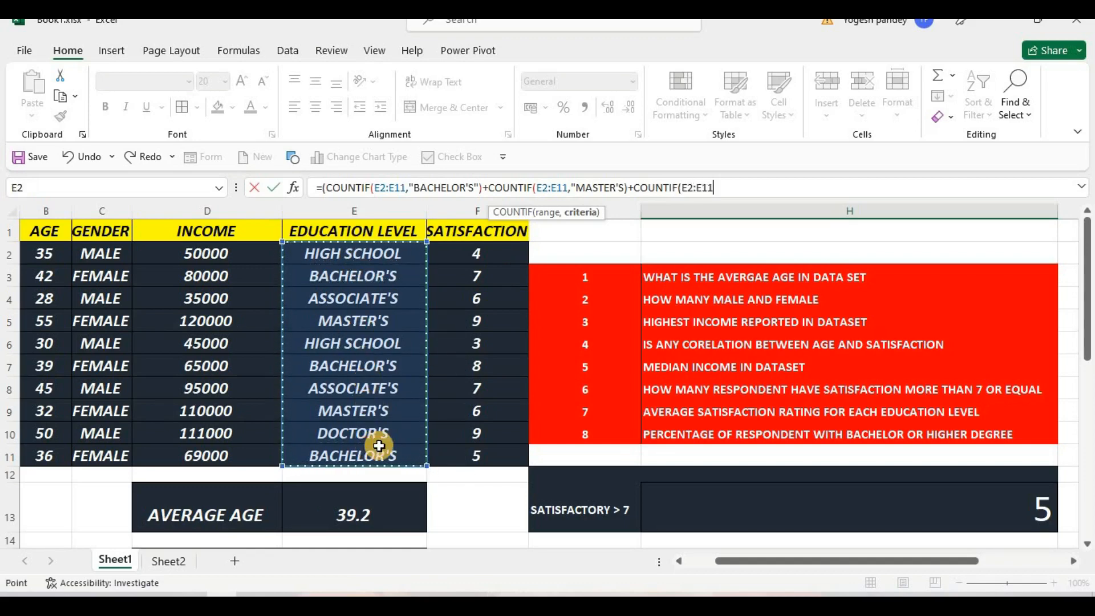
pyautogui.write(')')
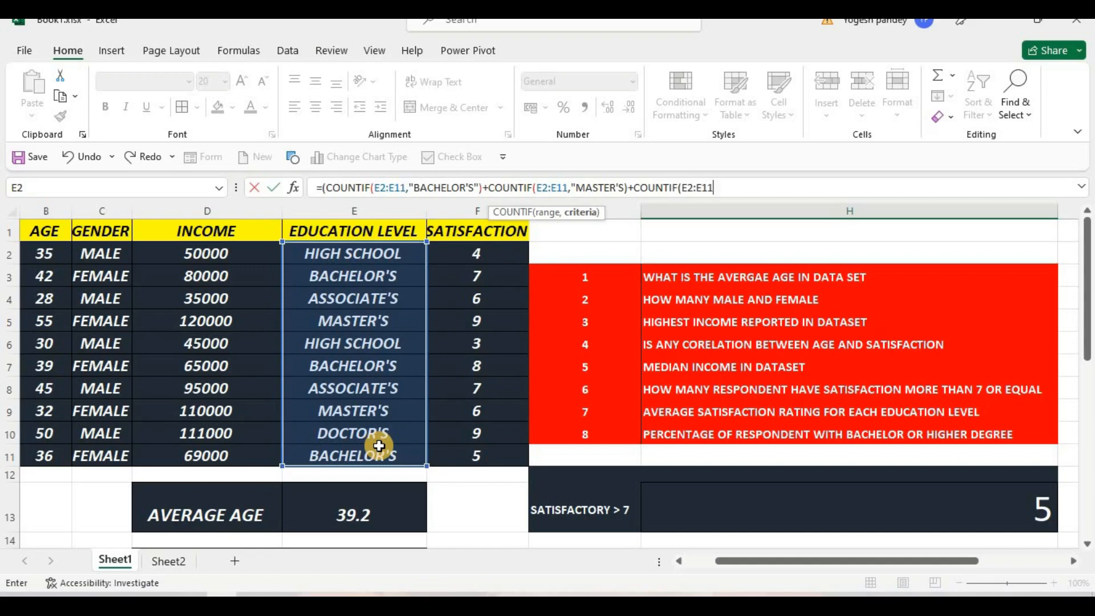
pyautogui.write(',"DOCTOR\'S')
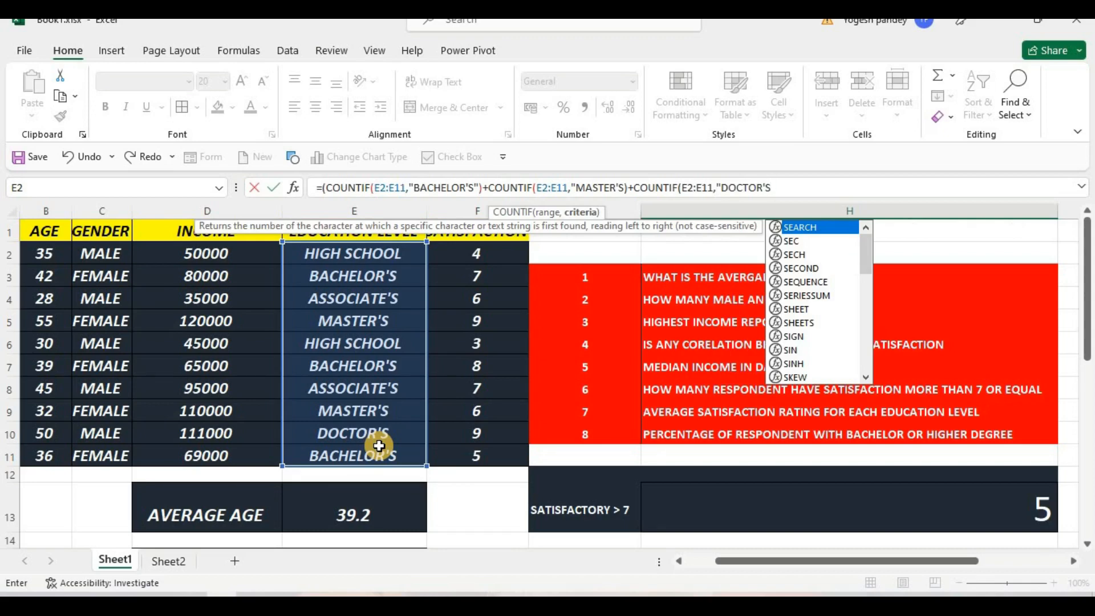
pyautogui.write('"')
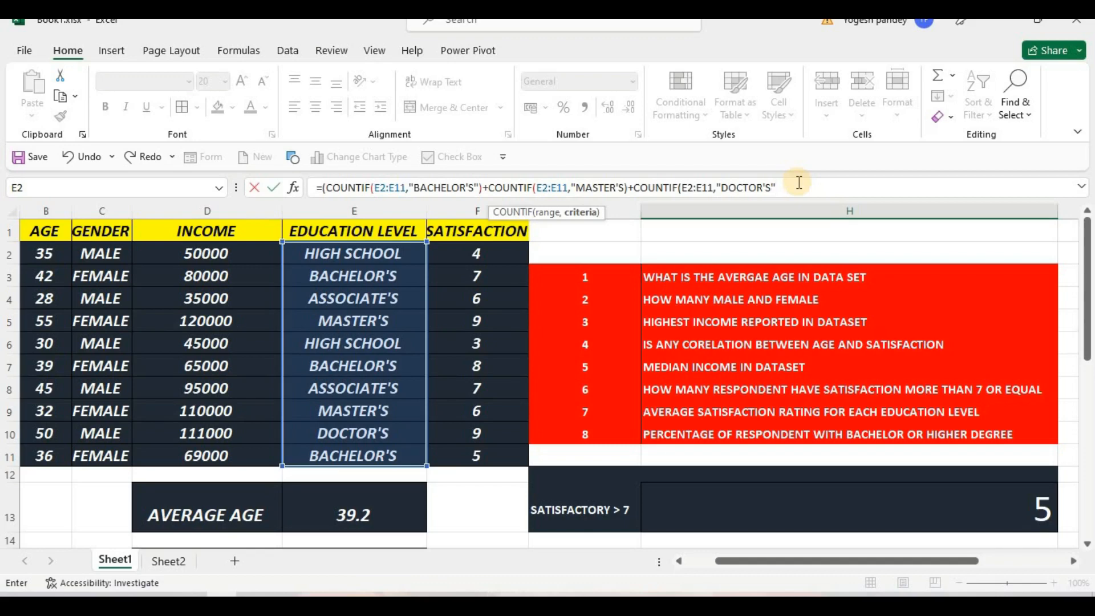
# Close the COUNTIF sum, divide it by COUNTA(E2:E11), multiply by 100 and try to enter the formula
pyautogui.write('))/COUNTA(')
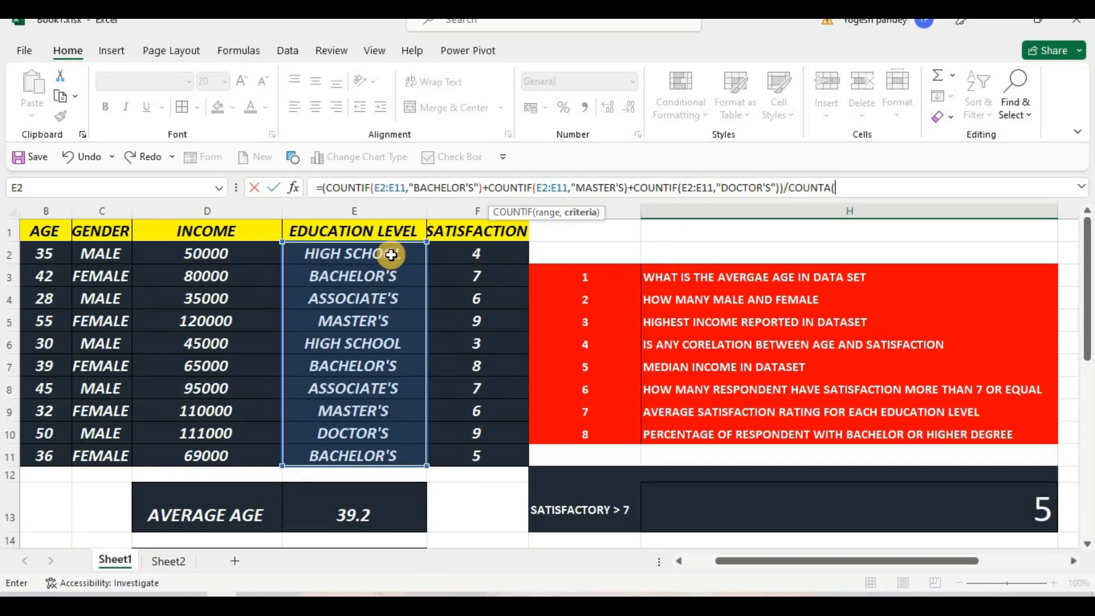
pyautogui.moveTo(391, 255); pyautogui.dragTo(369, 452)
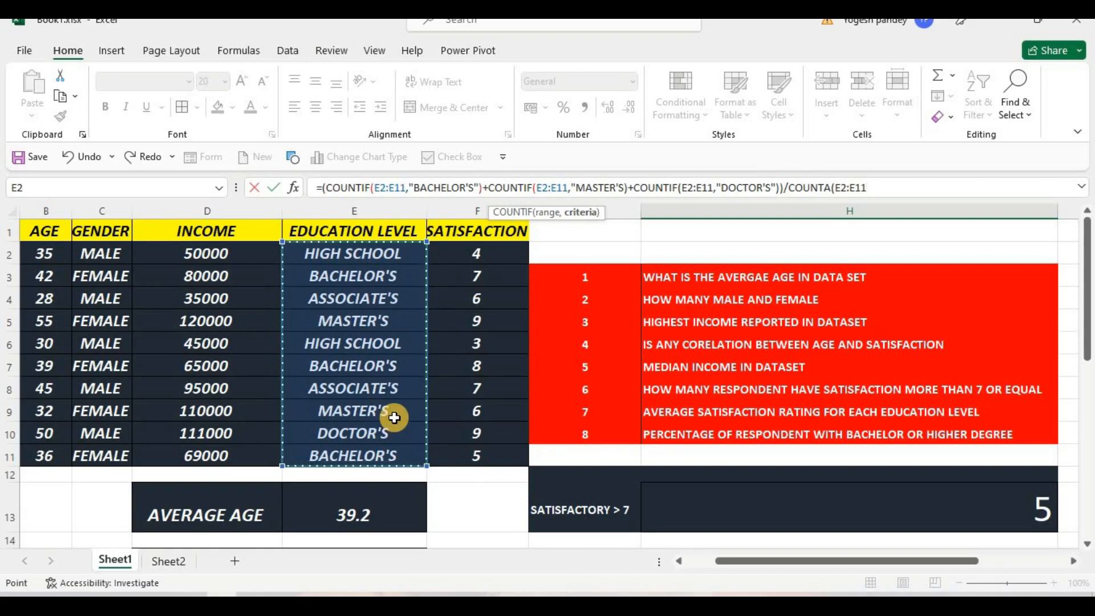
pyautogui.write(')')
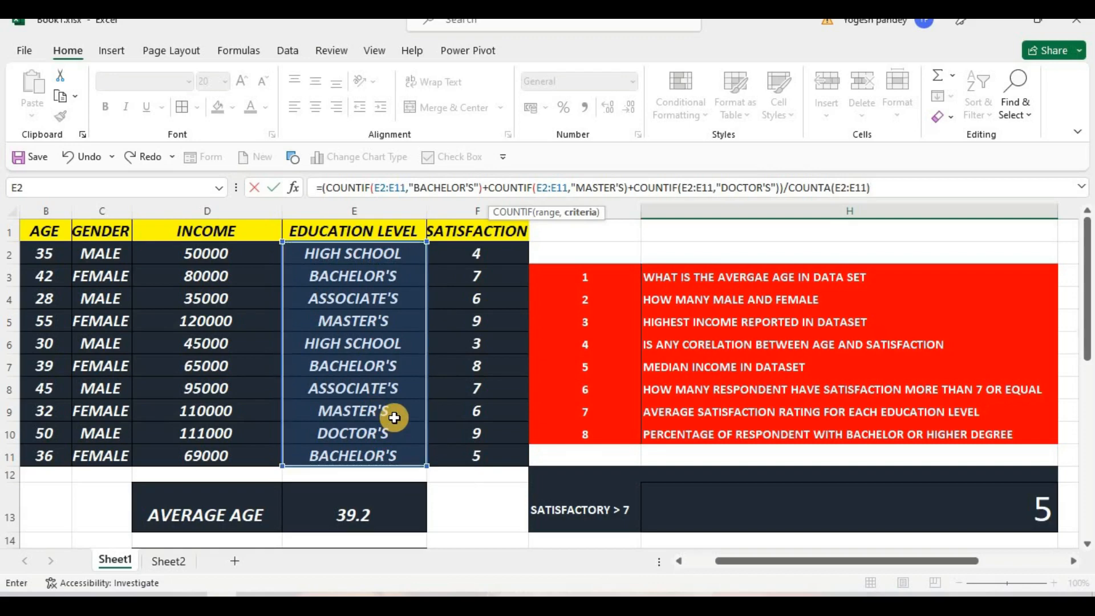
pyautogui.write('*100')
pyautogui.press('Return')
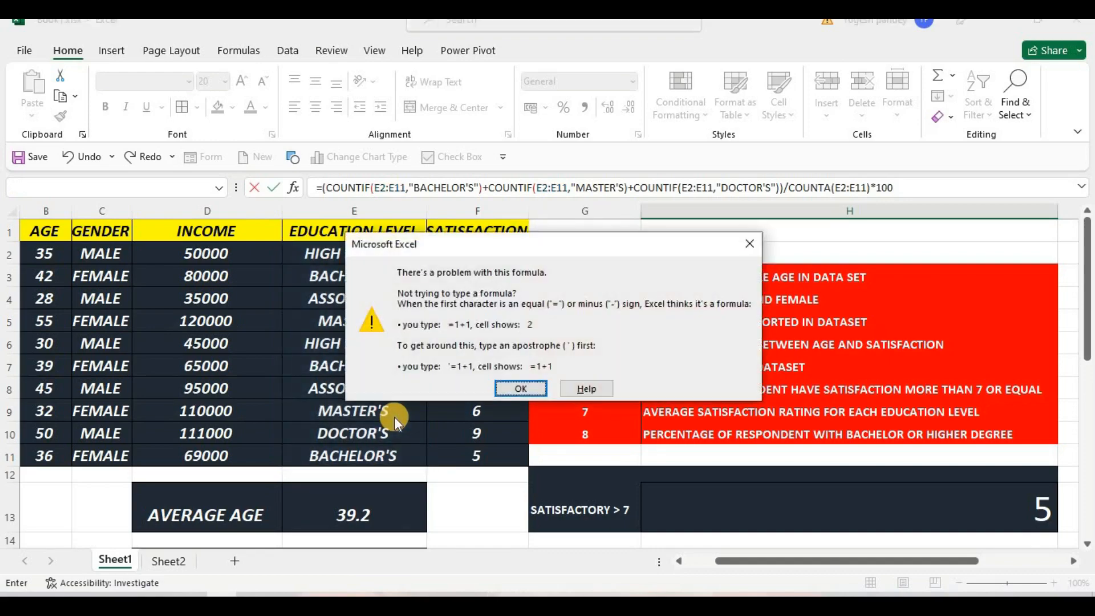
pyautogui.click(507, 384)
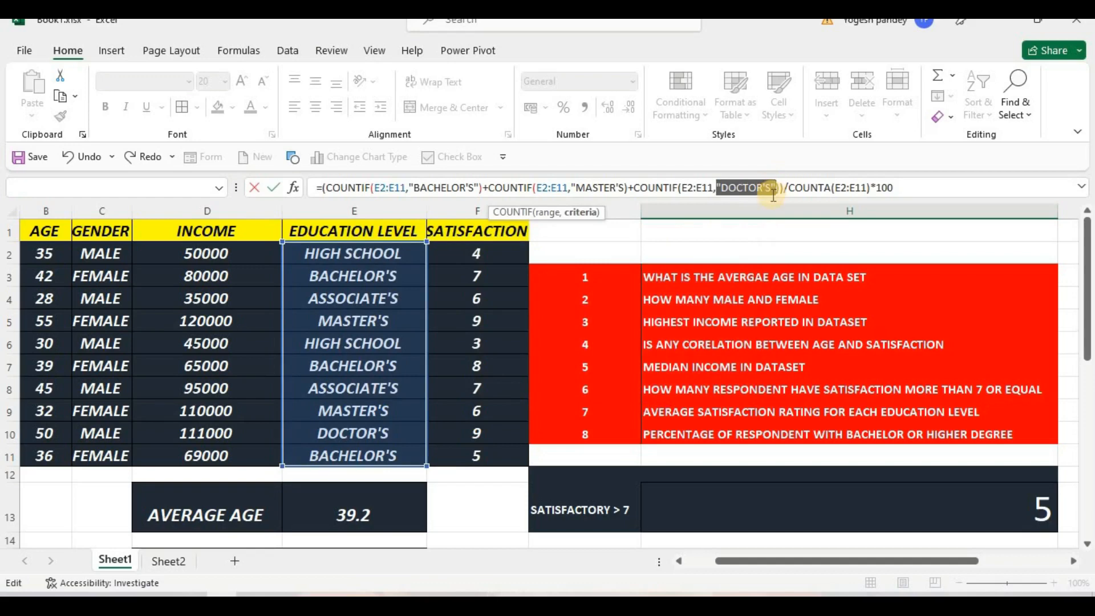
# Try entering the formula with one closing parenthesis after "DOCTOR'S" removed, and put that parenthesis back
pyautogui.click(719, 190)
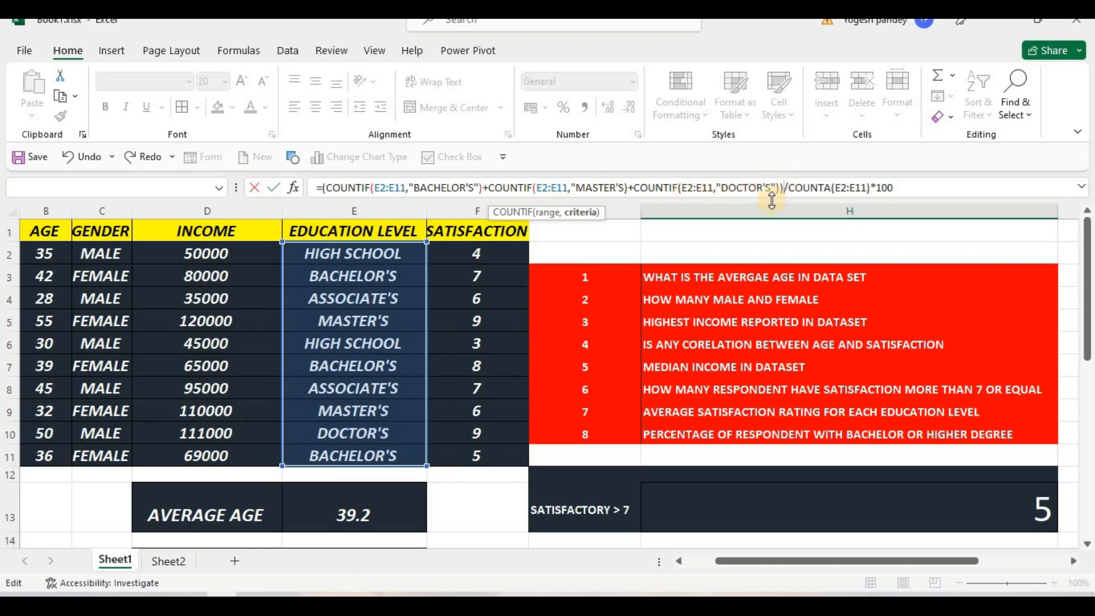
pyautogui.press('BackSpace')
pyautogui.press('Return')
pyautogui.press('Return')
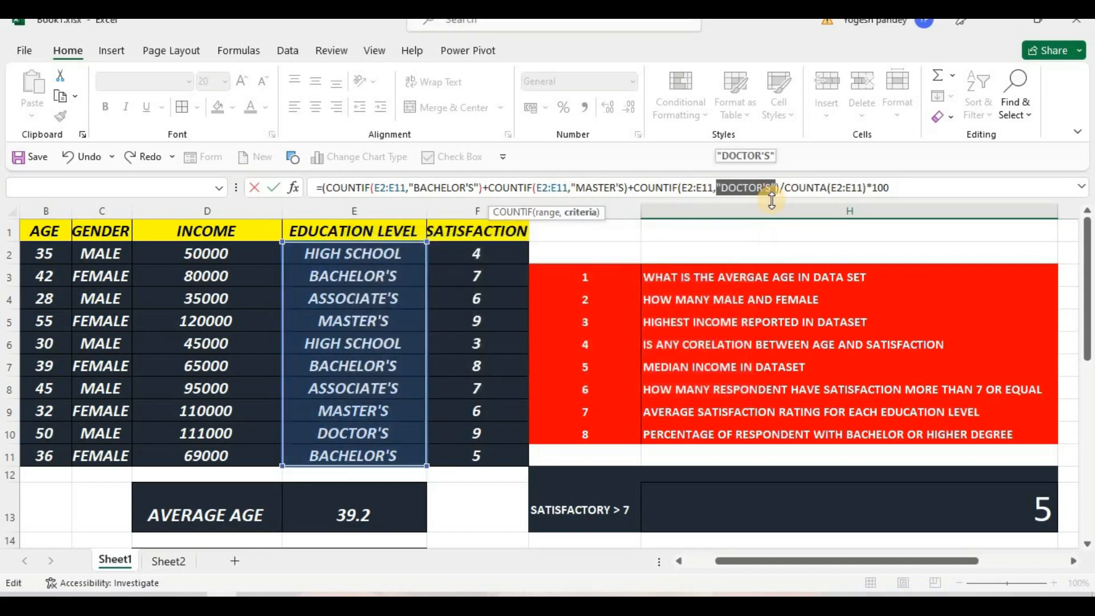
pyautogui.click(780, 187)
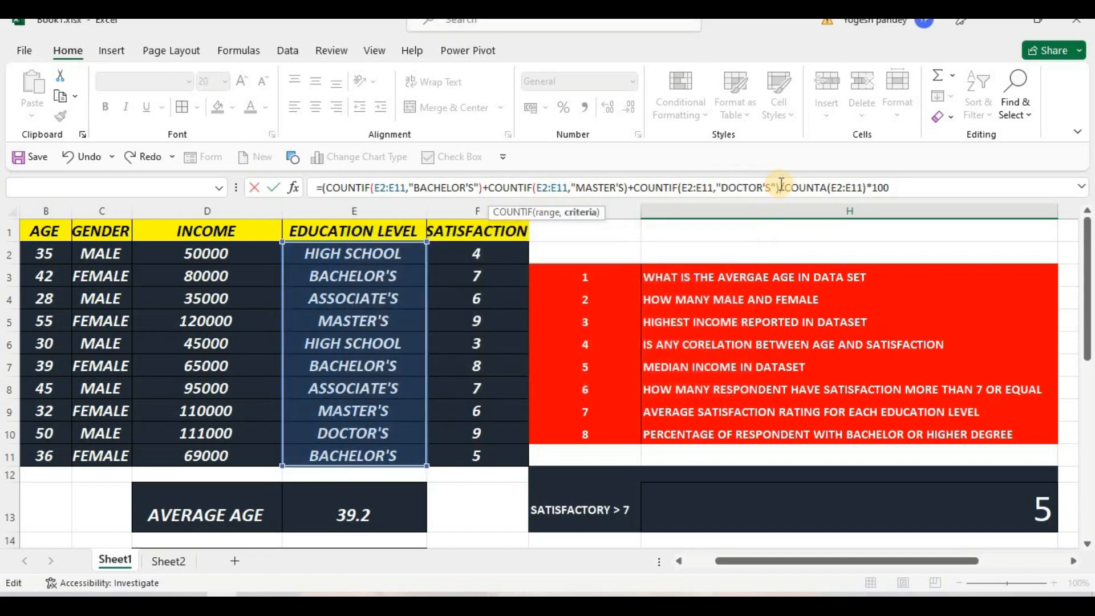
pyautogui.write(')')
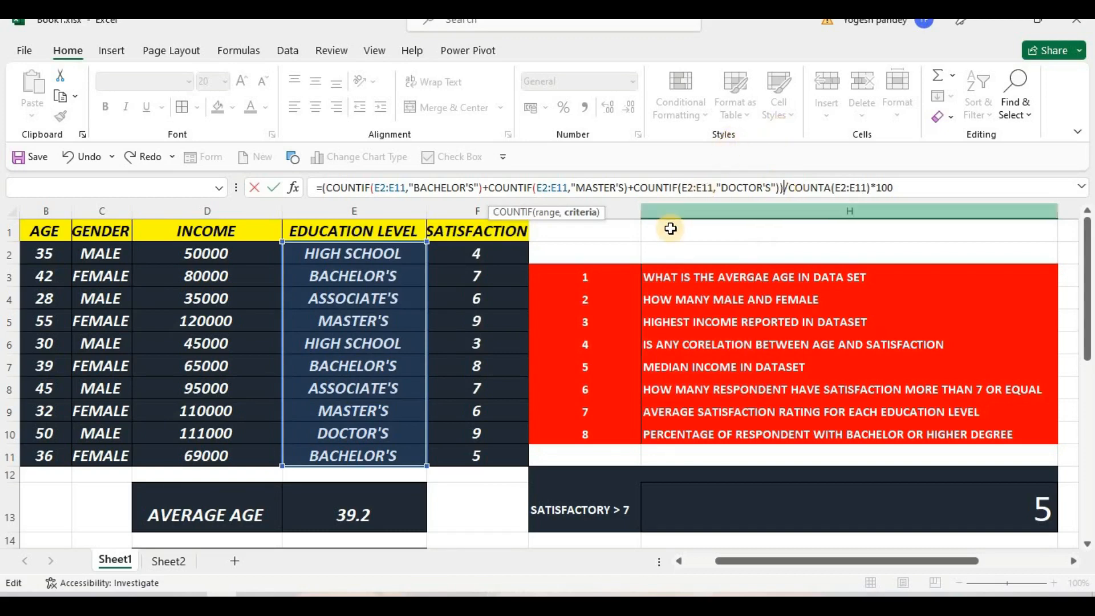
# Insert the missing closing quotation mark after MASTER'S in the second COUNTIF and enter the formula in H19
pyautogui.click(626, 187)
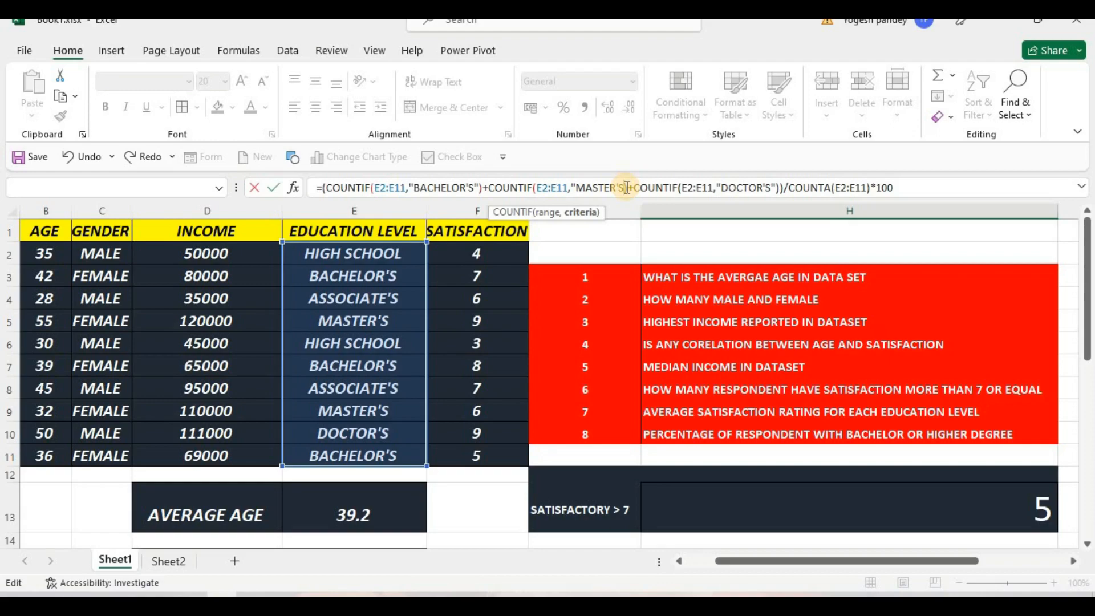
pyautogui.write(')')
pyautogui.press('Return')
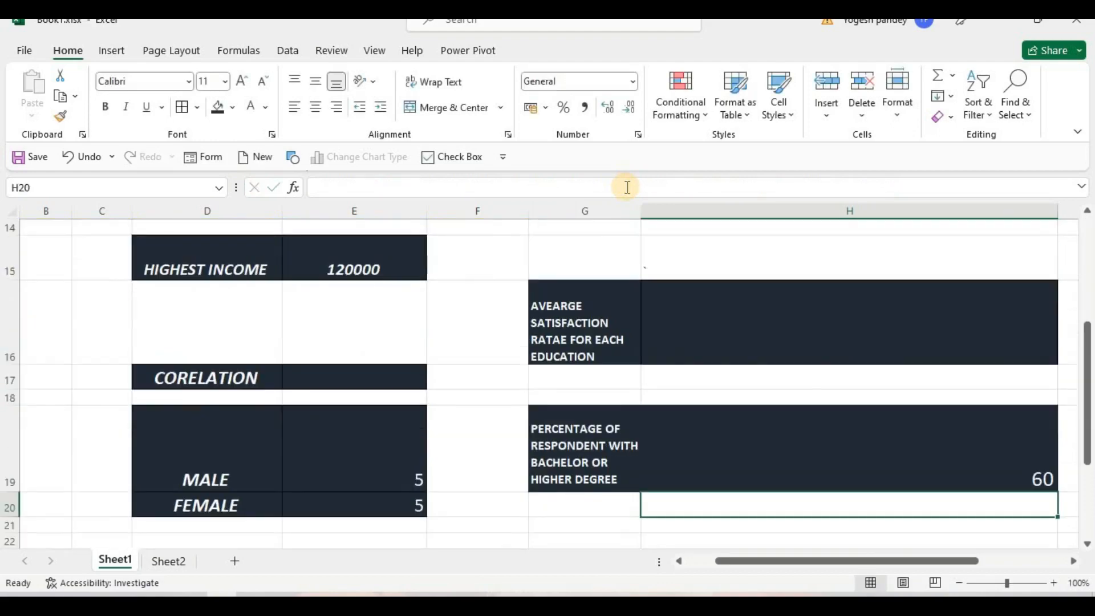
# Review the percentage formula in H19 against the education level data and the other answers on the sheet
pyautogui.click(918, 461)
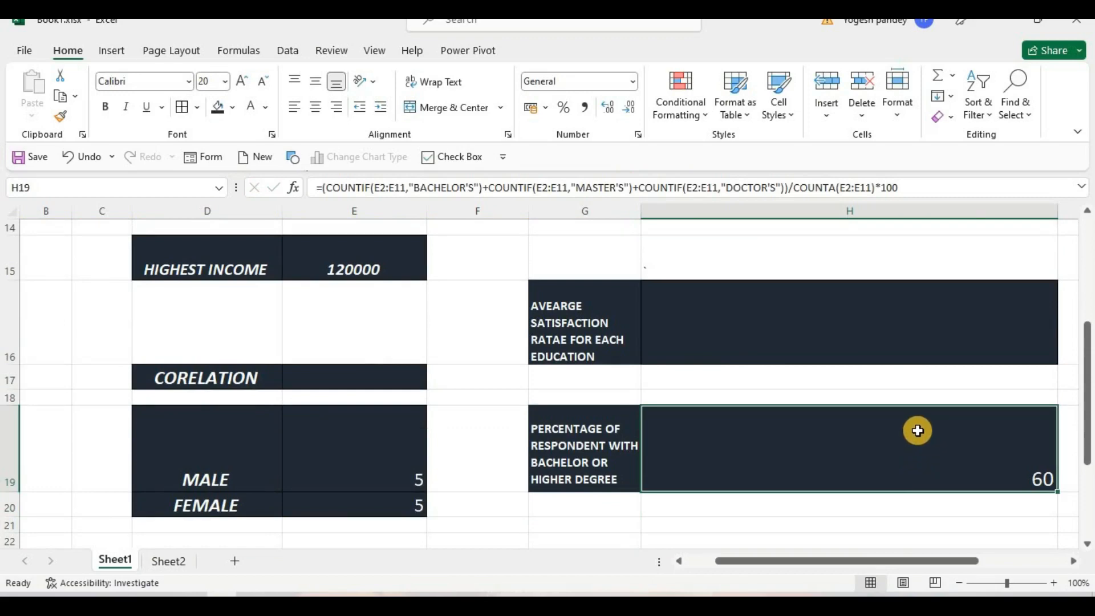
pyautogui.scroll(5, 907, 439)
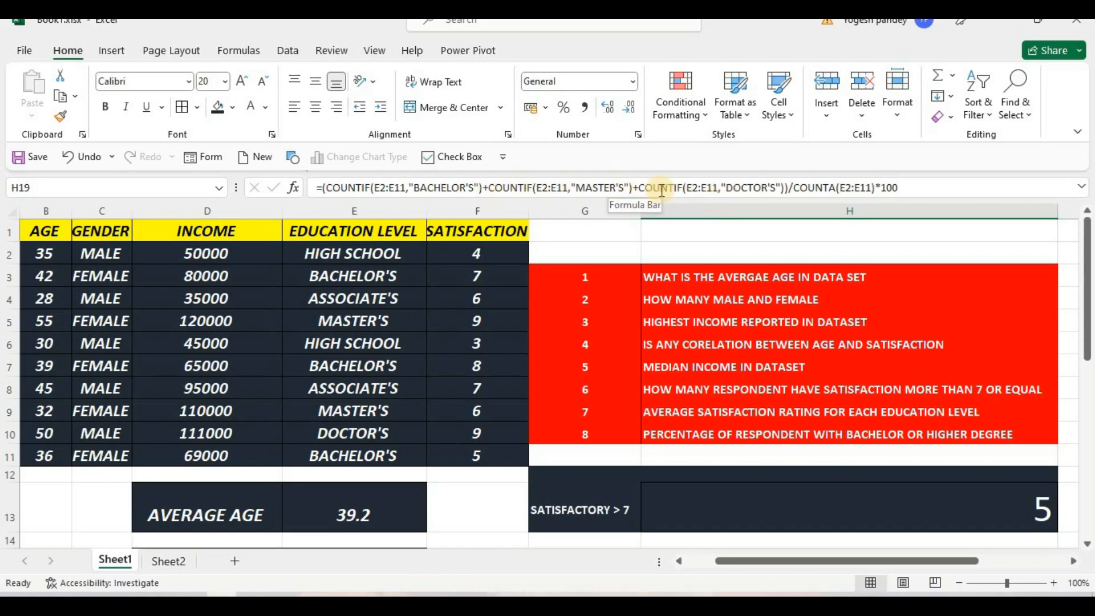
pyautogui.scroll(-2, 766, 220)
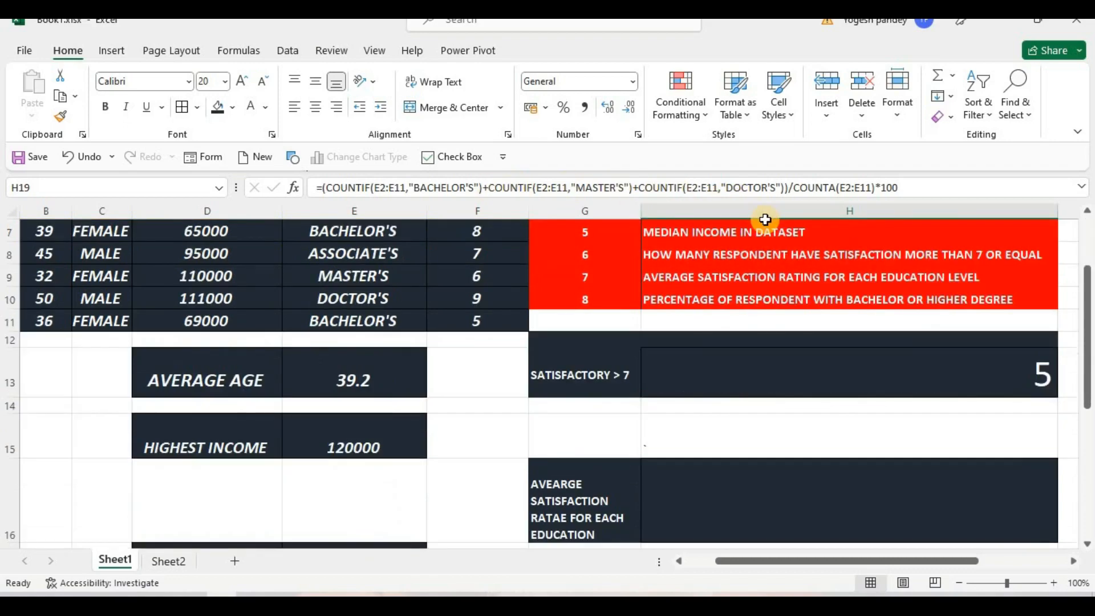
pyautogui.scroll(1, 765, 220)
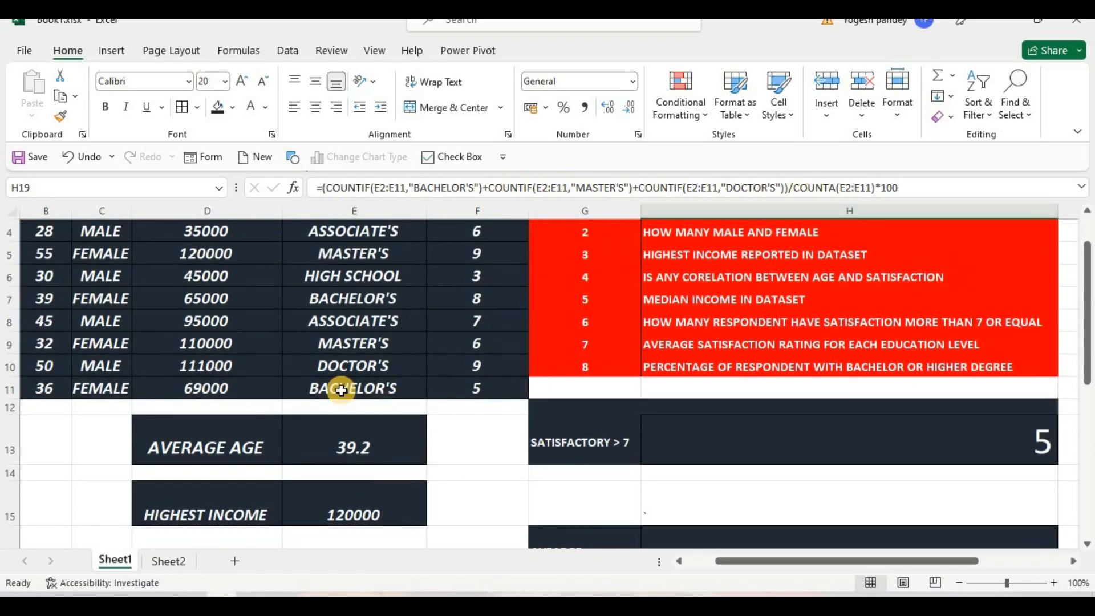
pyautogui.scroll(1, 367, 340)
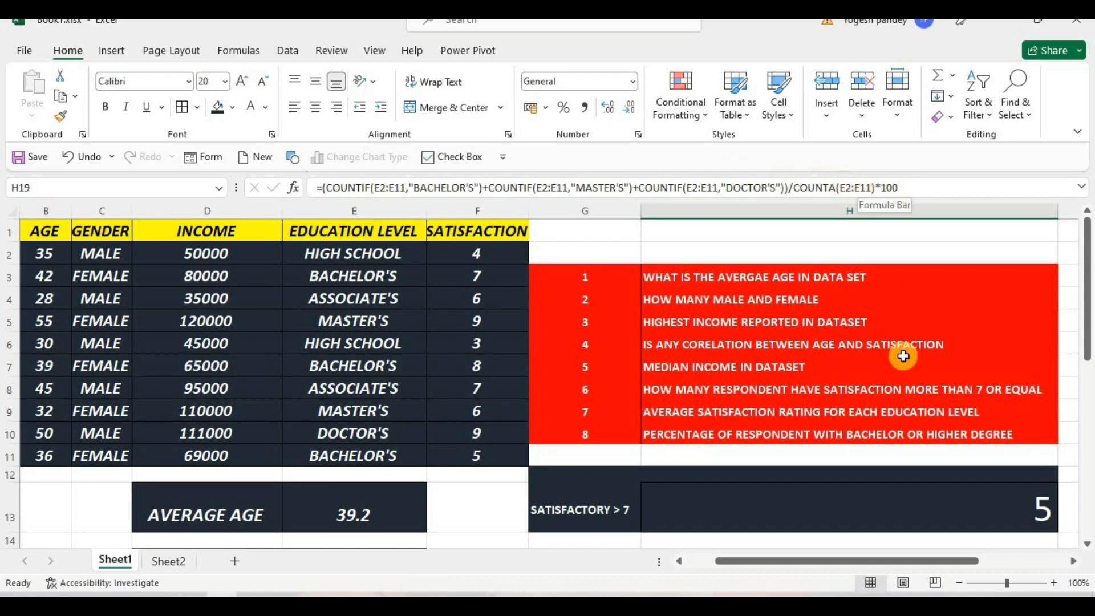
pyautogui.scroll(-6, 903, 356)
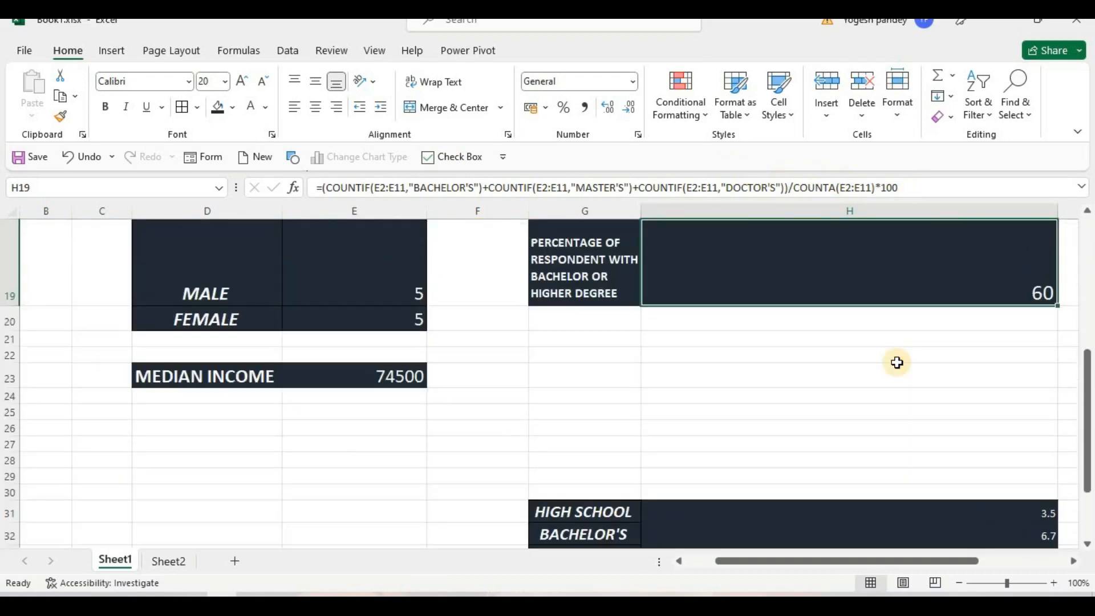
pyautogui.scroll(-2, 896, 365)
pyautogui.scroll(8, 894, 360)
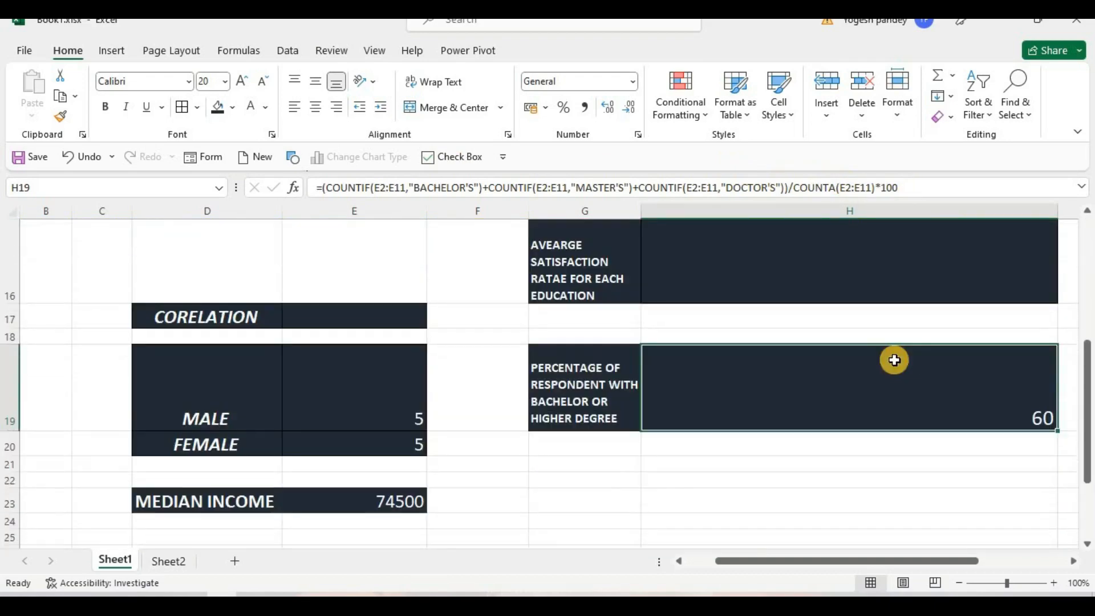